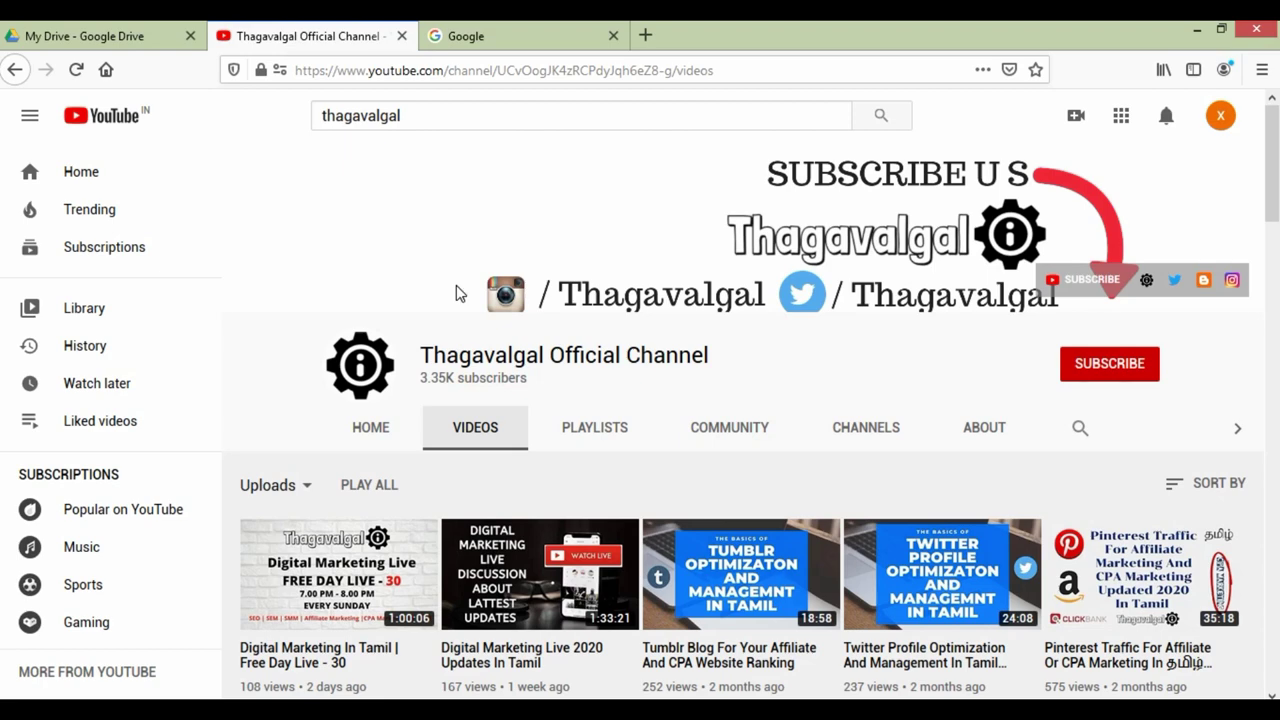
Step: Browse the Thagavalgal channel's uploaded videos, then switch to the My Drive browser tab
{"action": "scroll", "coordinate": [450, 340], "scroll_direction": "down", "scroll_amount": 8}
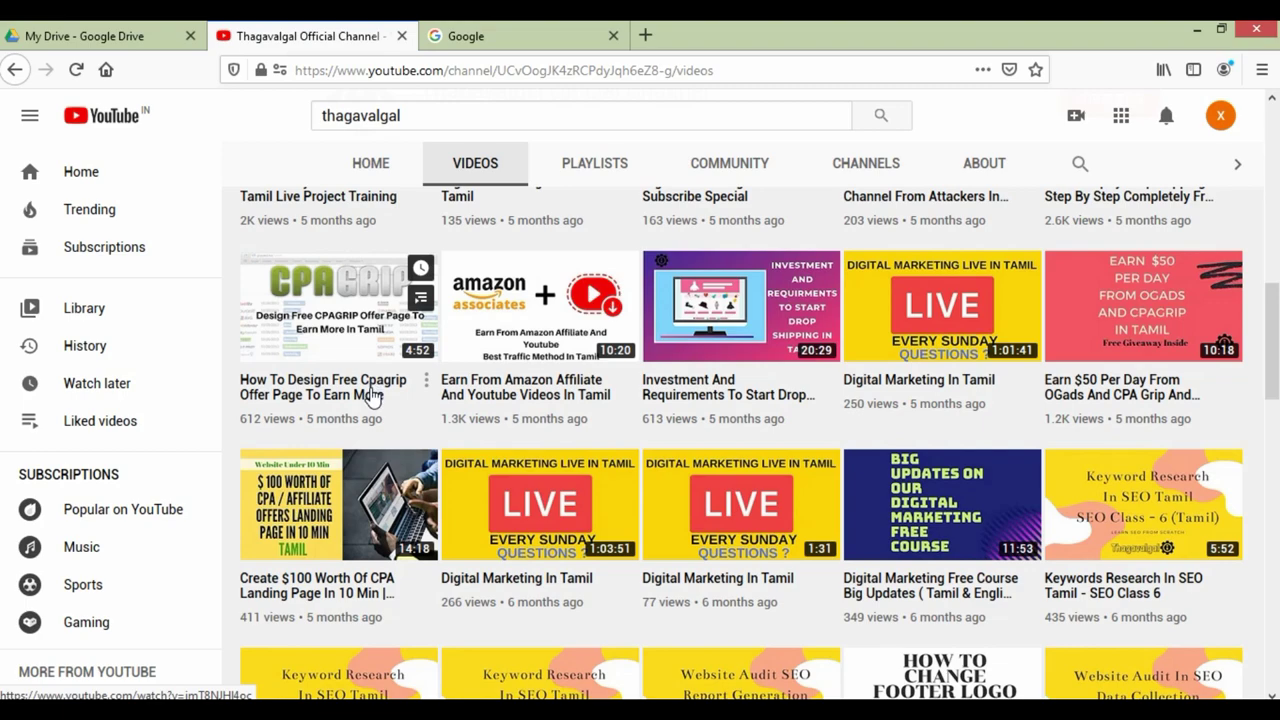
{"action": "scroll", "coordinate": [834, 531], "scroll_direction": "down", "scroll_amount": 3}
{"action": "scroll", "coordinate": [470, 530], "scroll_direction": "up", "scroll_amount": 4}
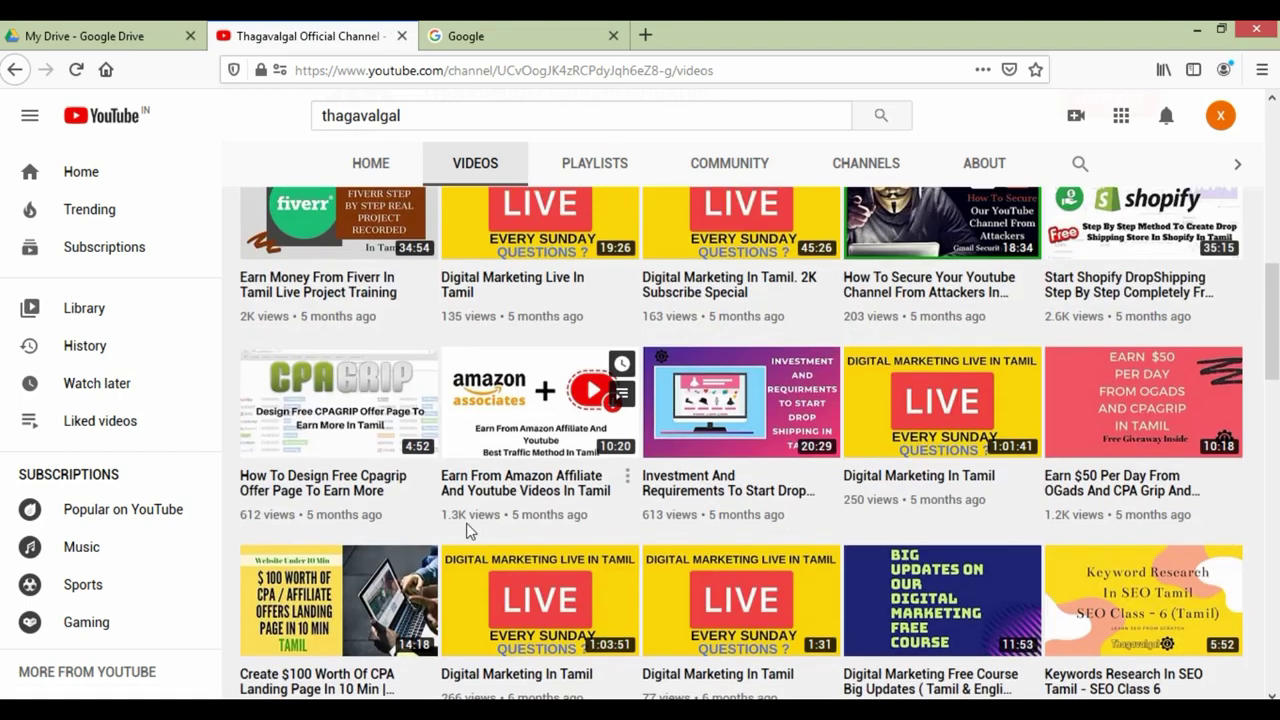
{"action": "scroll", "coordinate": [470, 530], "scroll_direction": "up", "scroll_amount": 6}
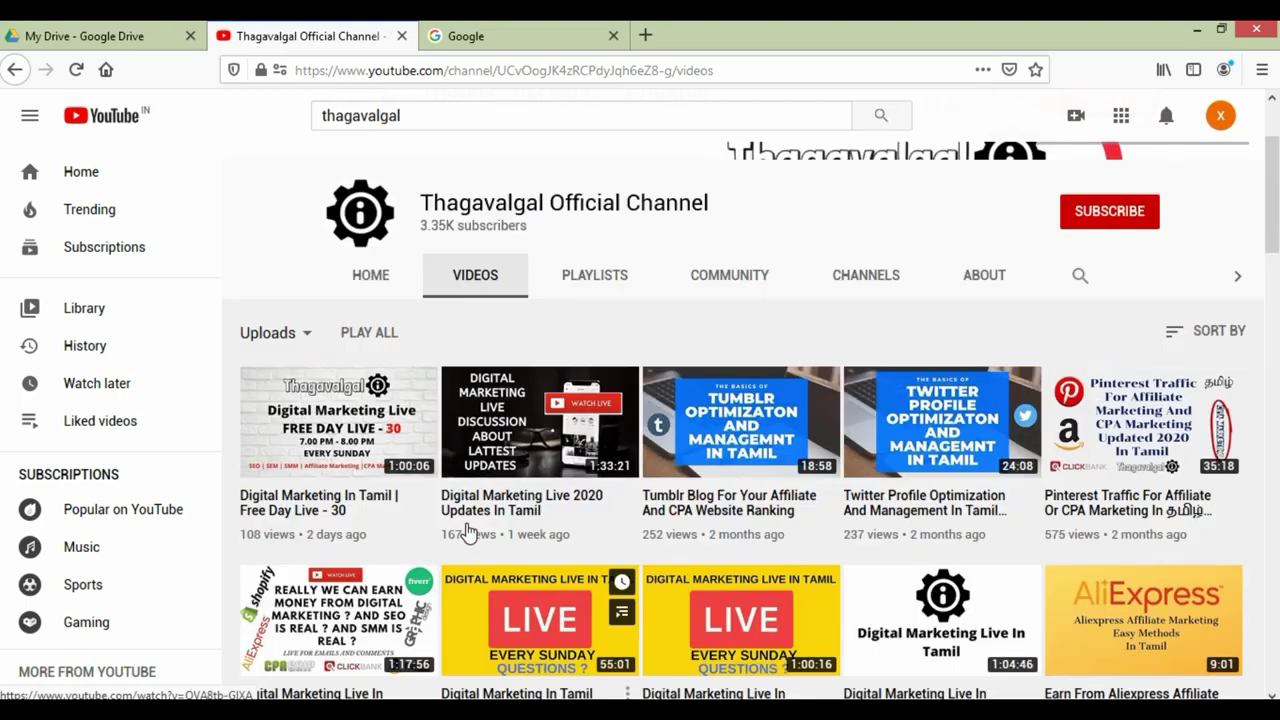
{"action": "scroll", "coordinate": [466, 532], "scroll_direction": "up", "scroll_amount": 2}
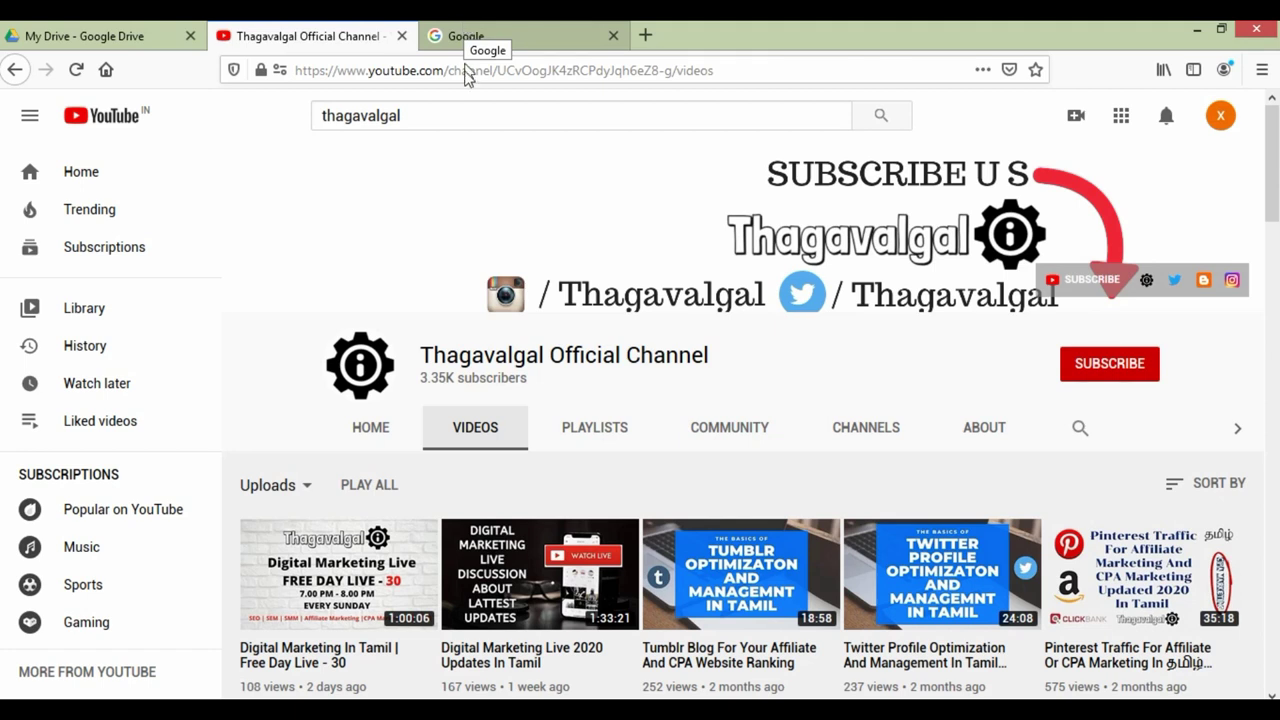
{"action": "left_click", "coordinate": [140, 36]}
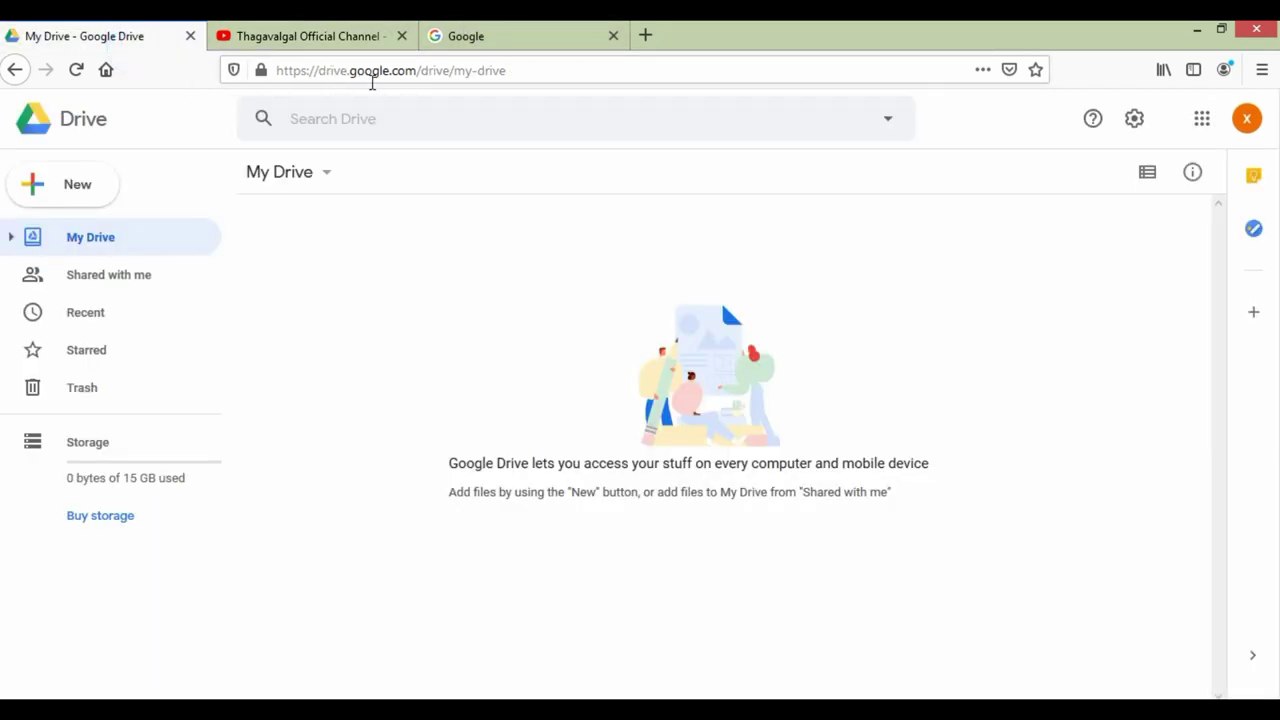
Step: Trim the address bar to drive.google.com and load it
{"action": "left_click_drag", "start_coordinate": [420, 72], "coordinate": [591, 71]}
{"action": "key", "text": "BackSpace"}
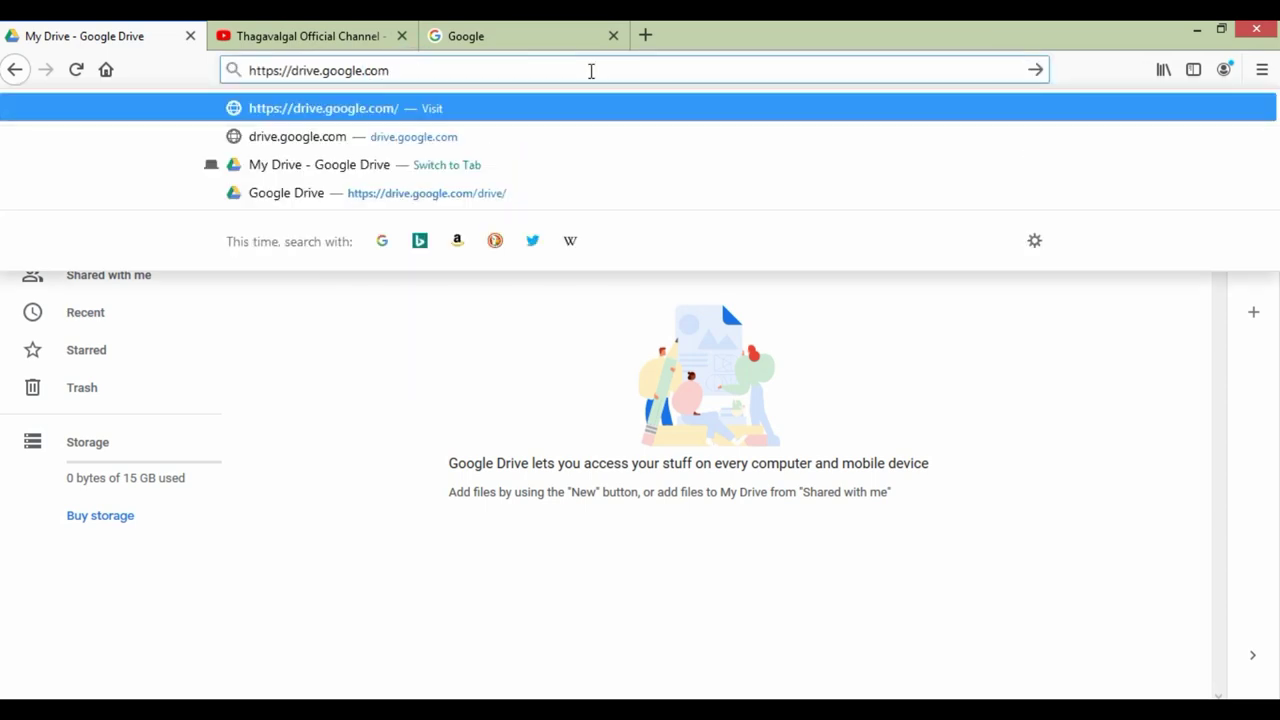
{"action": "key", "text": "Return"}
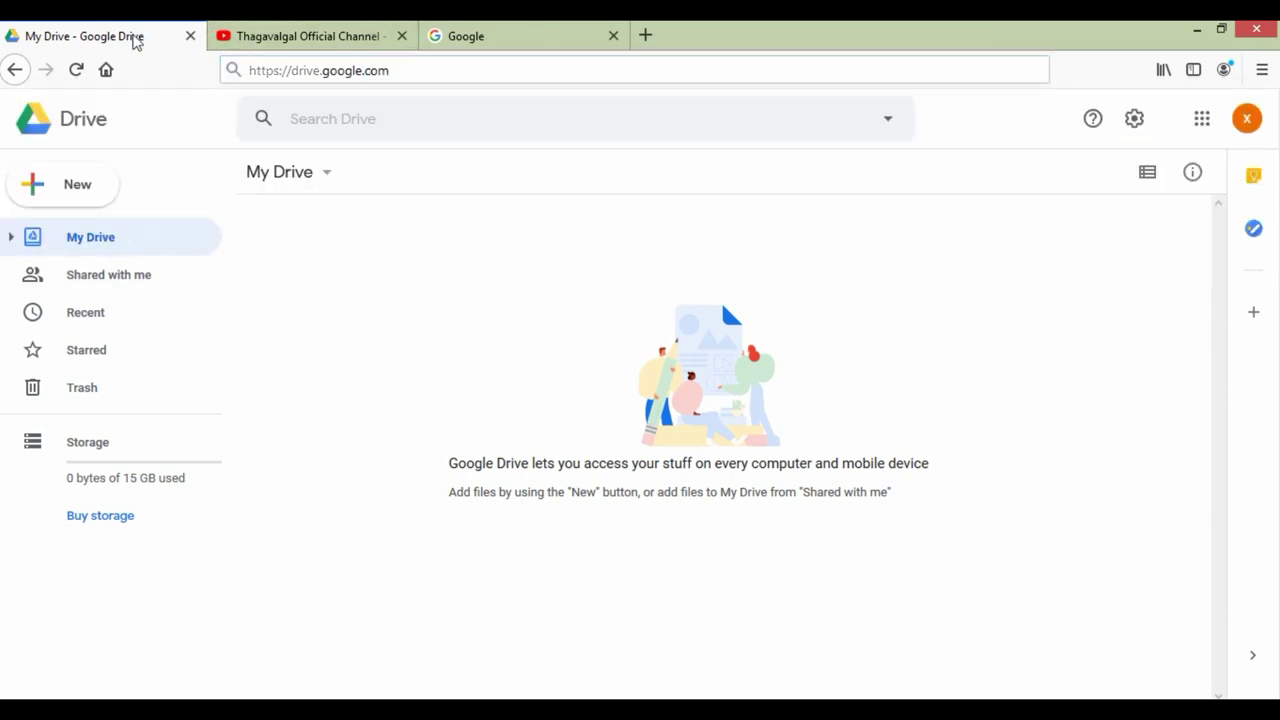
Step: Create a new blank Google Form from Drive's New > More menu
{"action": "left_click", "coordinate": [71, 190]}
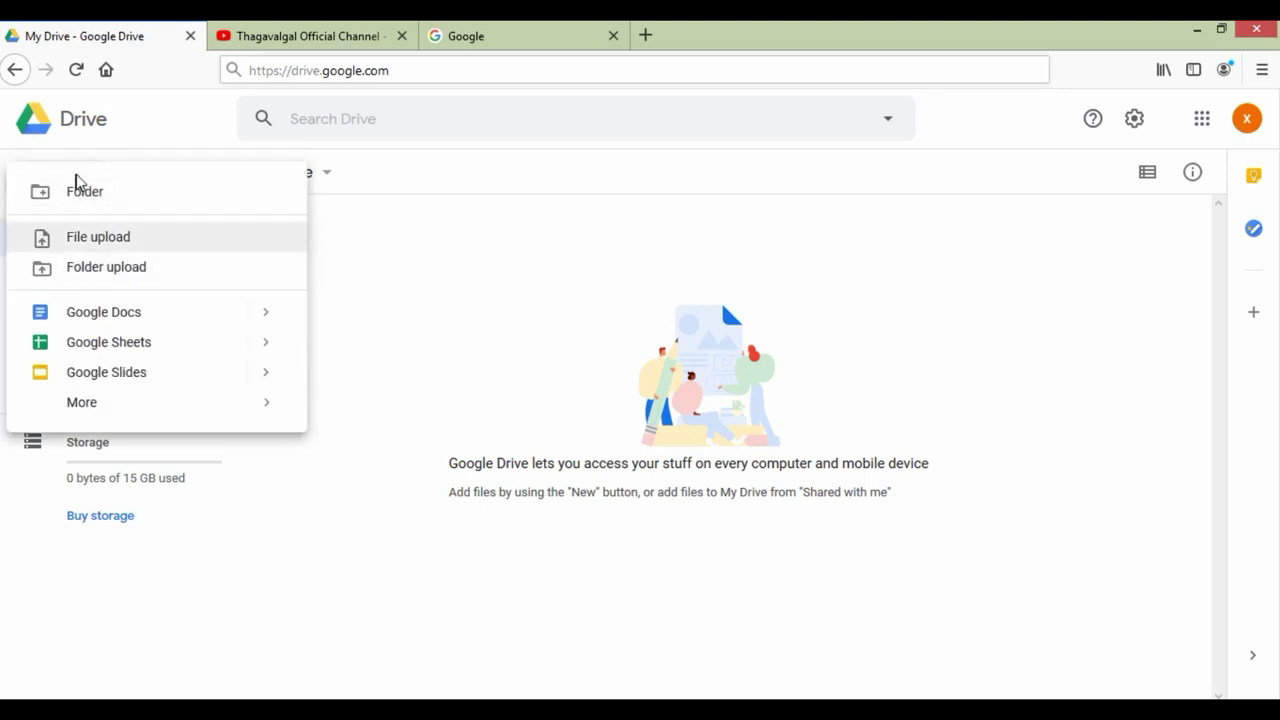
{"action": "mouse_move", "coordinate": [103, 412]}
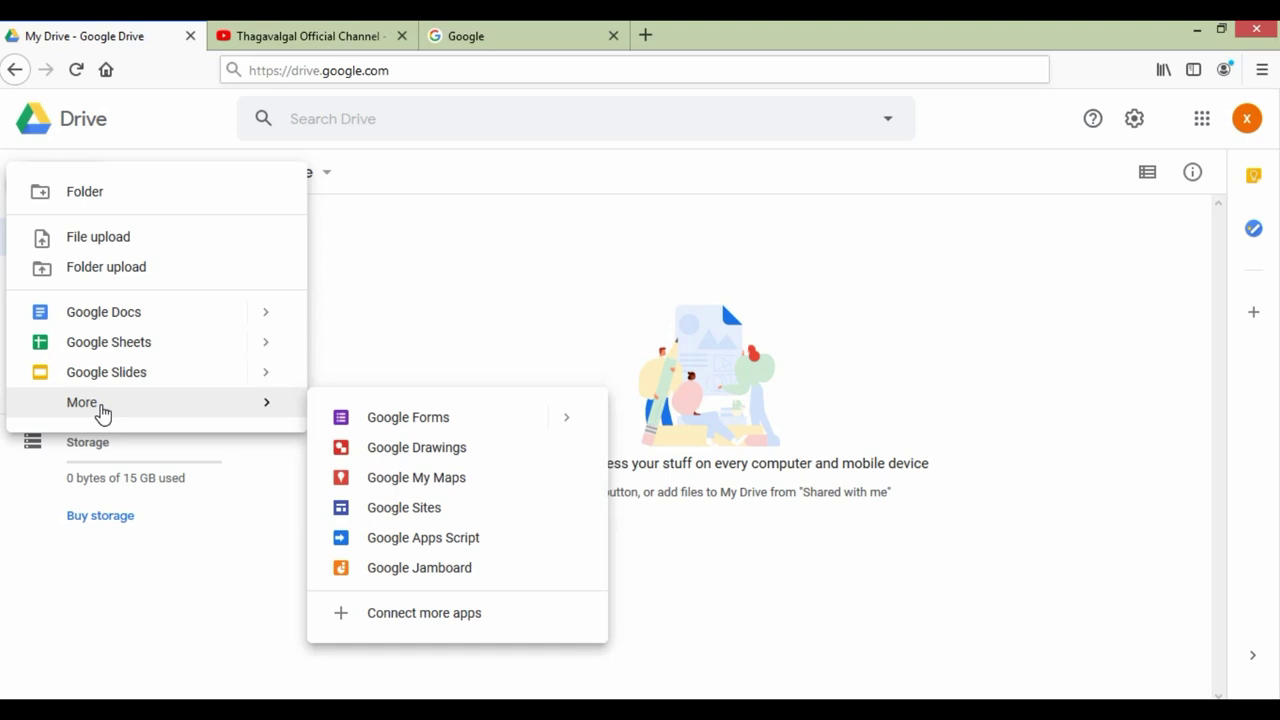
{"action": "left_click", "coordinate": [415, 427]}
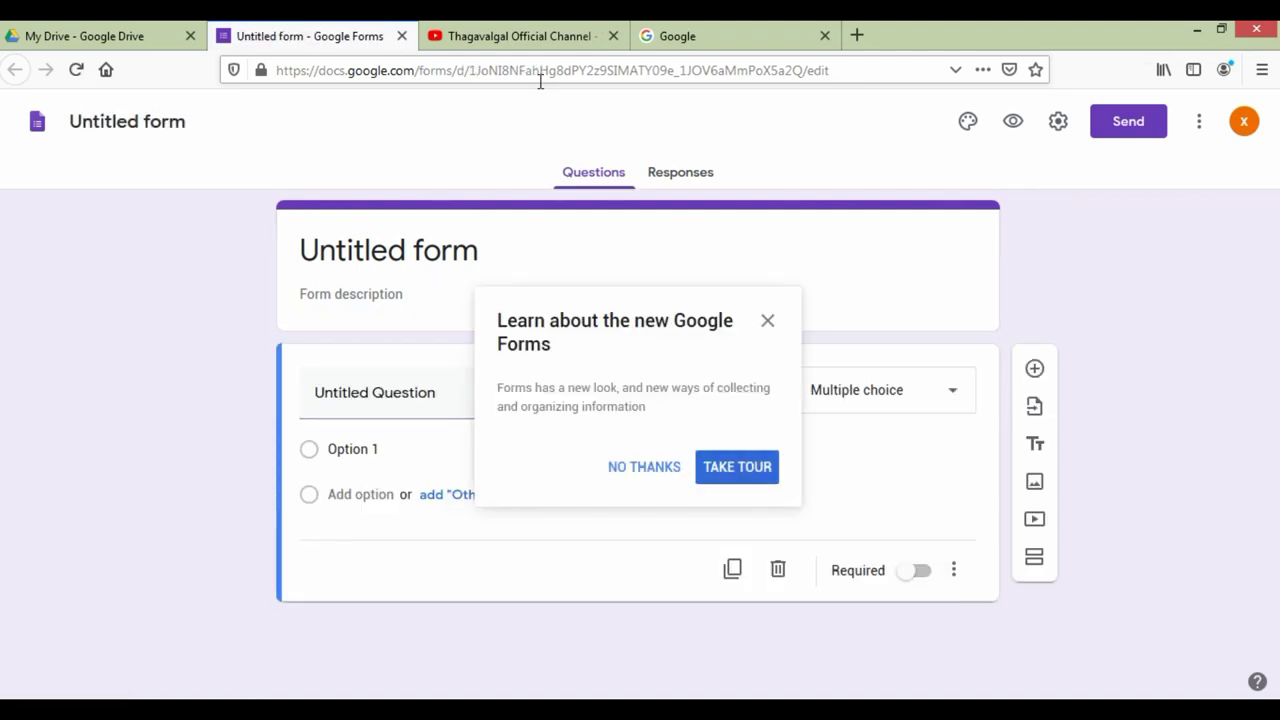
Step: Dismiss the tour popup and title the form 'Product Tester'
{"action": "left_click", "coordinate": [769, 324]}
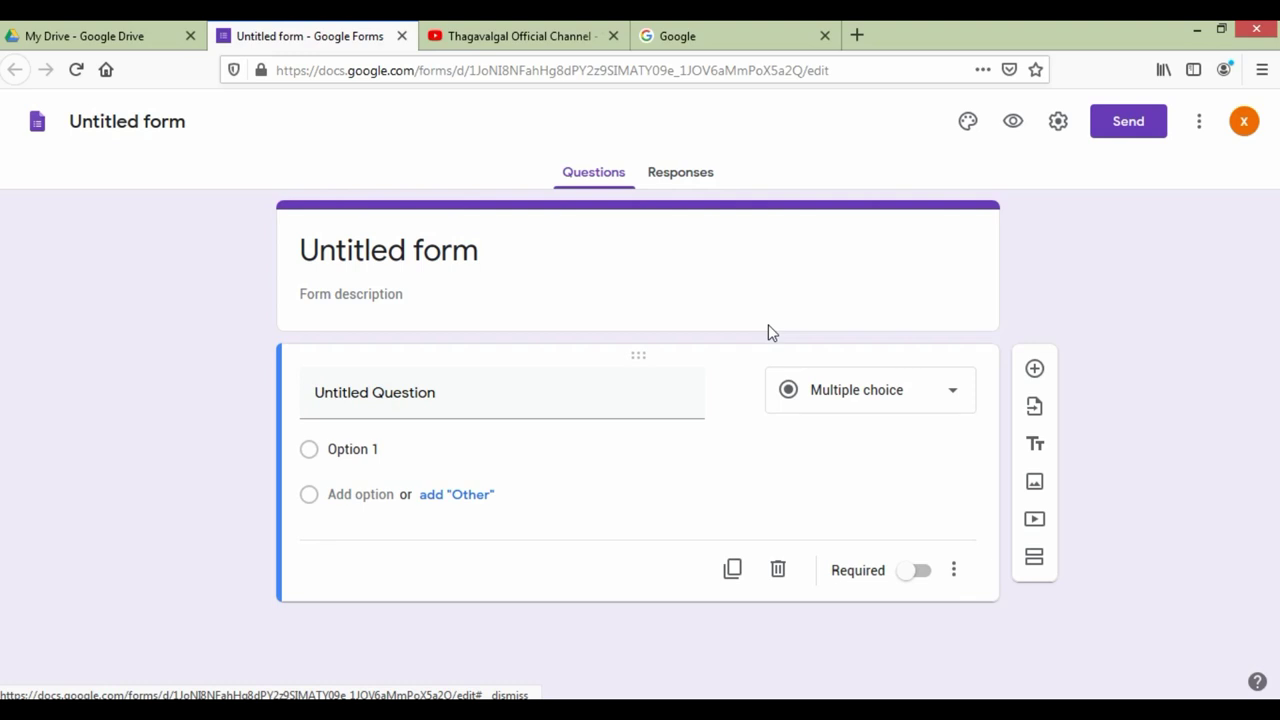
{"action": "left_click", "coordinate": [484, 254]}
{"action": "type", "text": "P"}
{"action": "type", "text": "roje"}
{"action": "key", "text": "BackSpace"}
{"action": "key", "text": "BackSpace"}
{"action": "type", "text": "duct Tester"}
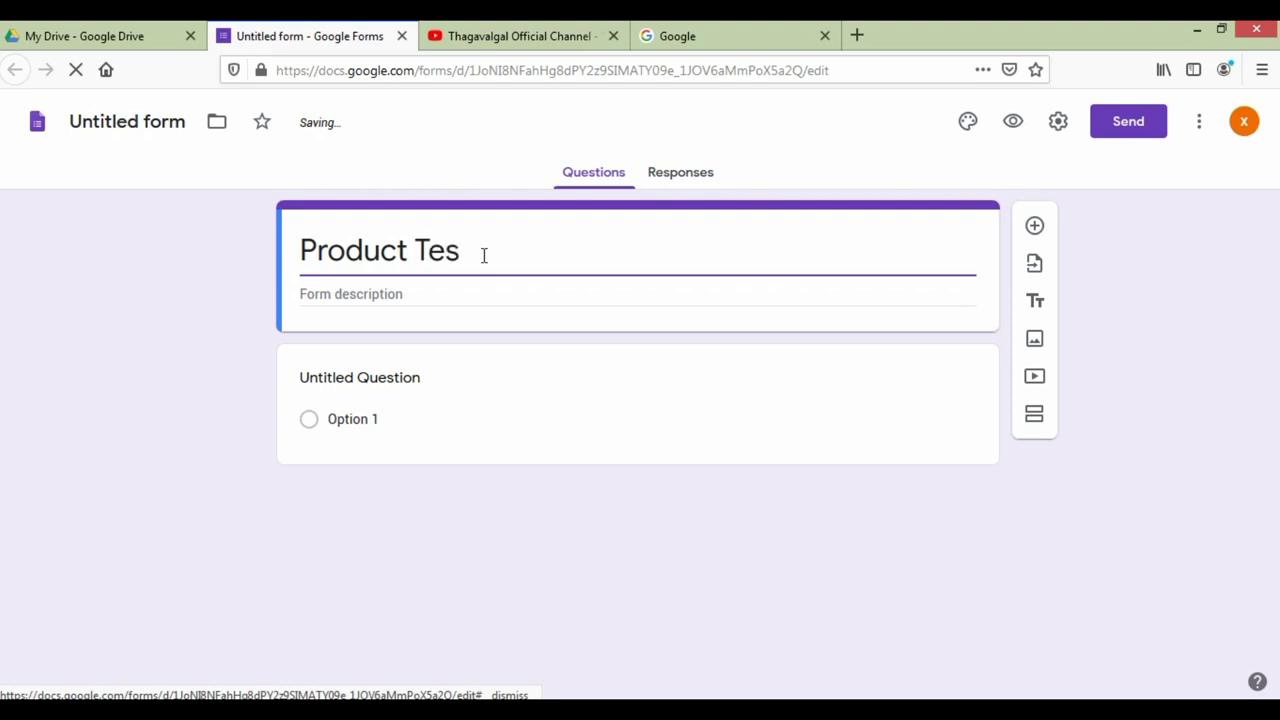
Step: Paste the Samsung Galaxy S20 testing description from Notepad into the form description
{"action": "left_click", "coordinate": [437, 291]}
{"action": "left_click", "coordinate": [665, 700]}
{"action": "left_click", "coordinate": [280, 115]}
{"action": "left_click_drag", "start_coordinate": [4, 72], "coordinate": [717, 65]}
{"action": "key", "text": "ctrl+c"}
{"action": "key", "text": "alt+Tab"}
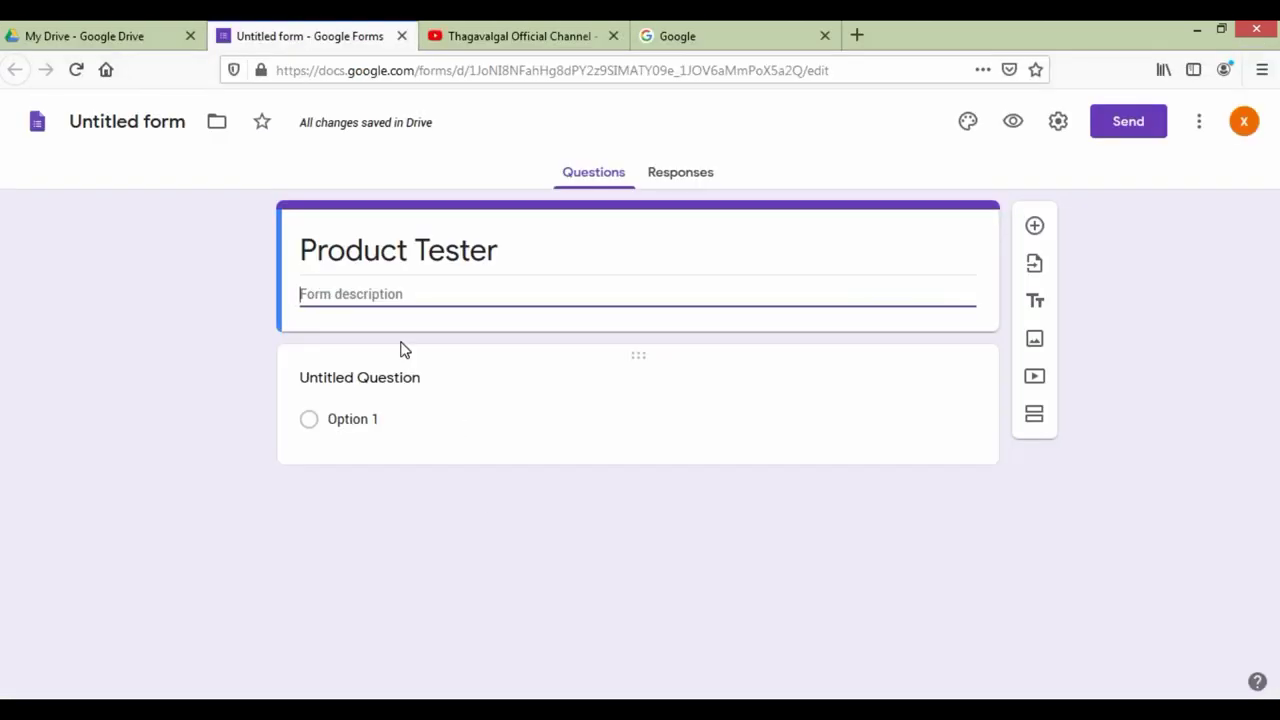
{"action": "key", "text": "ctrl+v"}
Step: Name the form file 'Product Tester' to match its title
{"action": "left_click", "coordinate": [486, 245]}
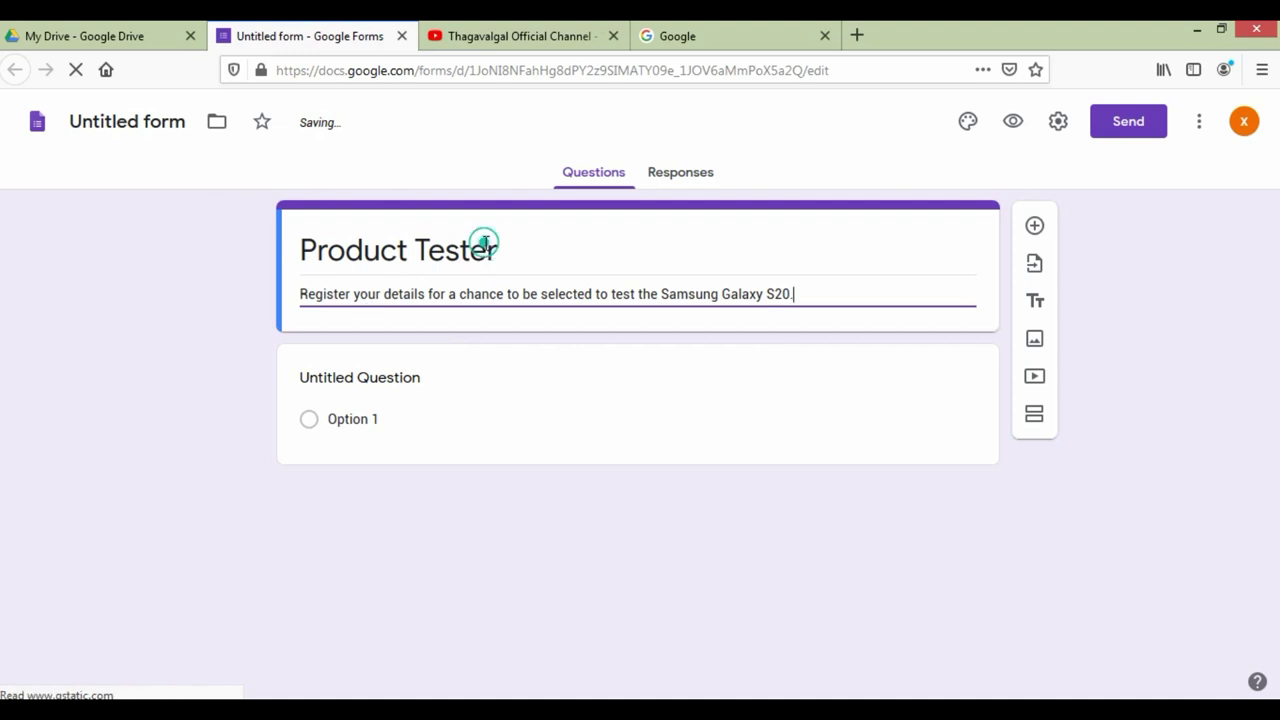
{"action": "double_click", "coordinate": [483, 252]}
{"action": "key", "text": "ctrl+a"}
{"action": "left_click", "coordinate": [118, 120]}
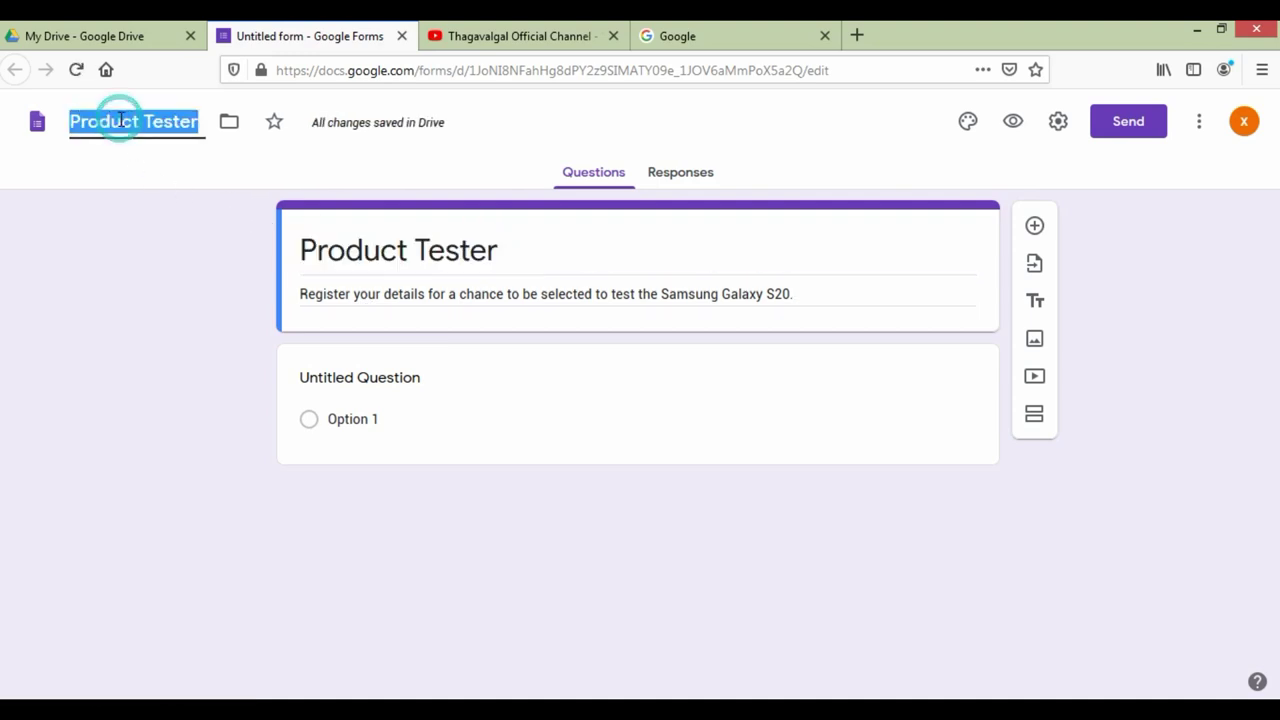
{"action": "left_click", "coordinate": [178, 178]}
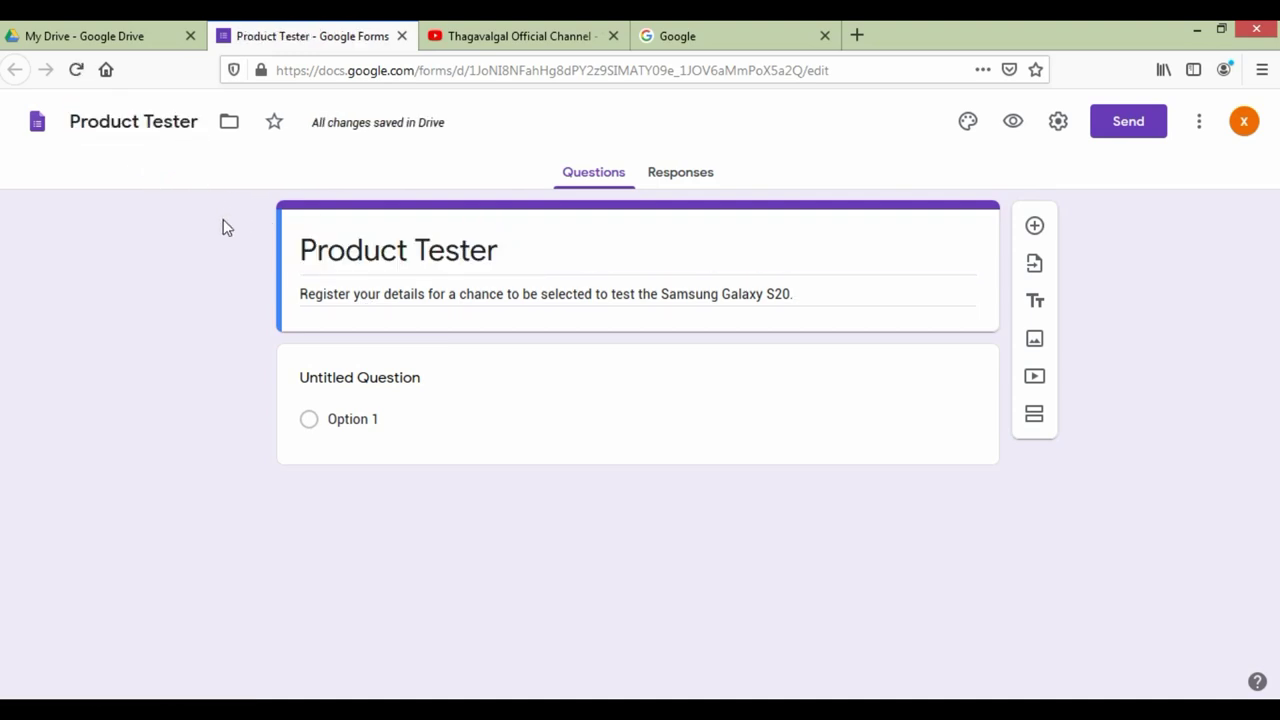
Step: Title the first question 'Email ID'
{"action": "left_click", "coordinate": [531, 385]}
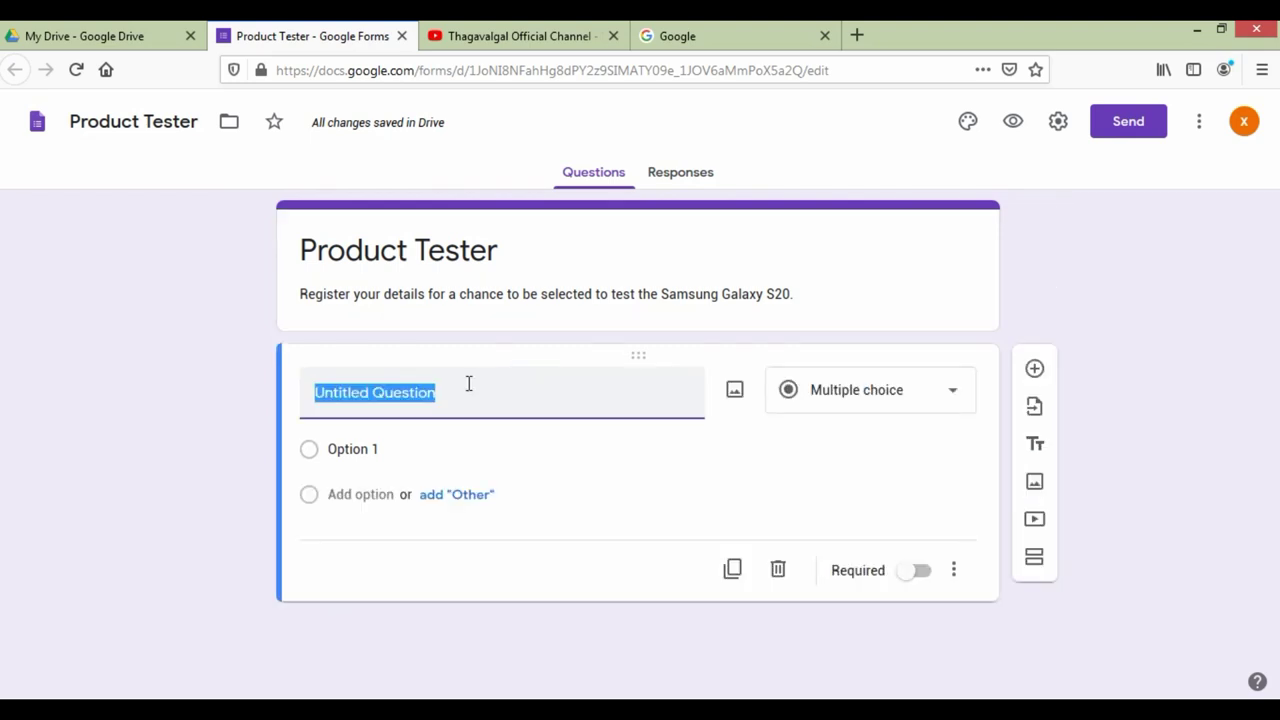
{"action": "type", "text": "Email ID"}
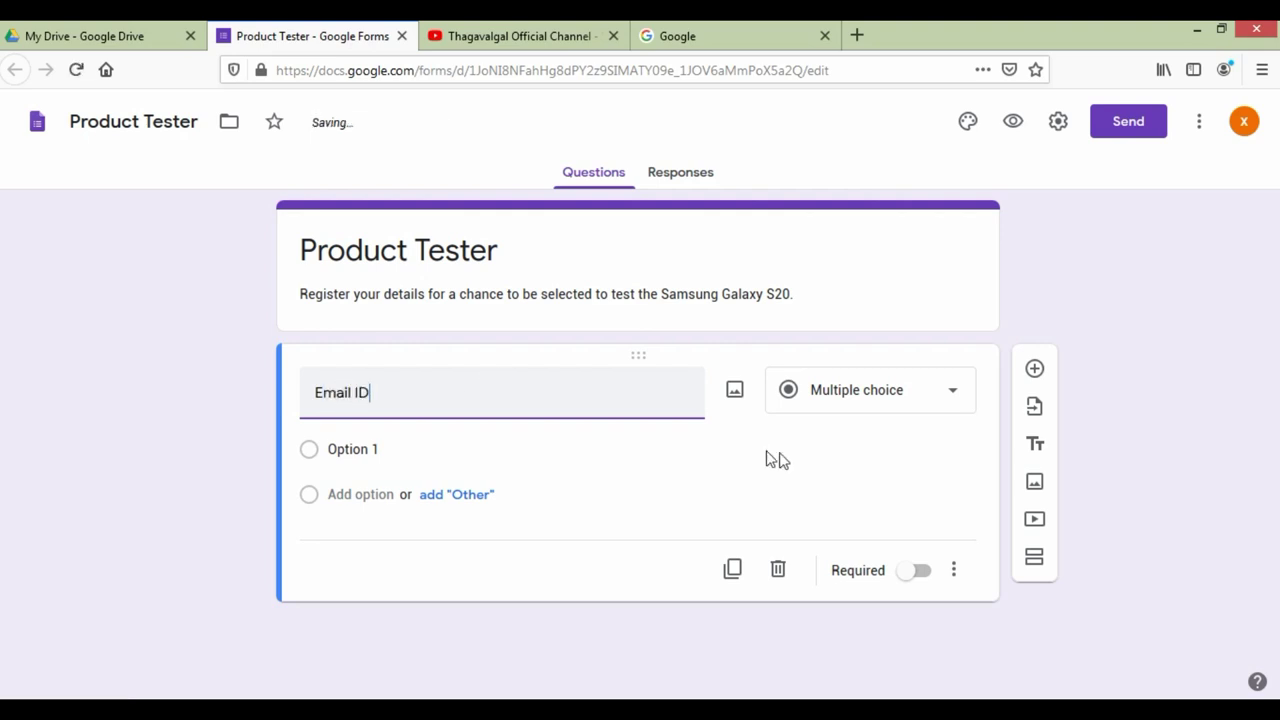
{"action": "left_click", "coordinate": [779, 453]}
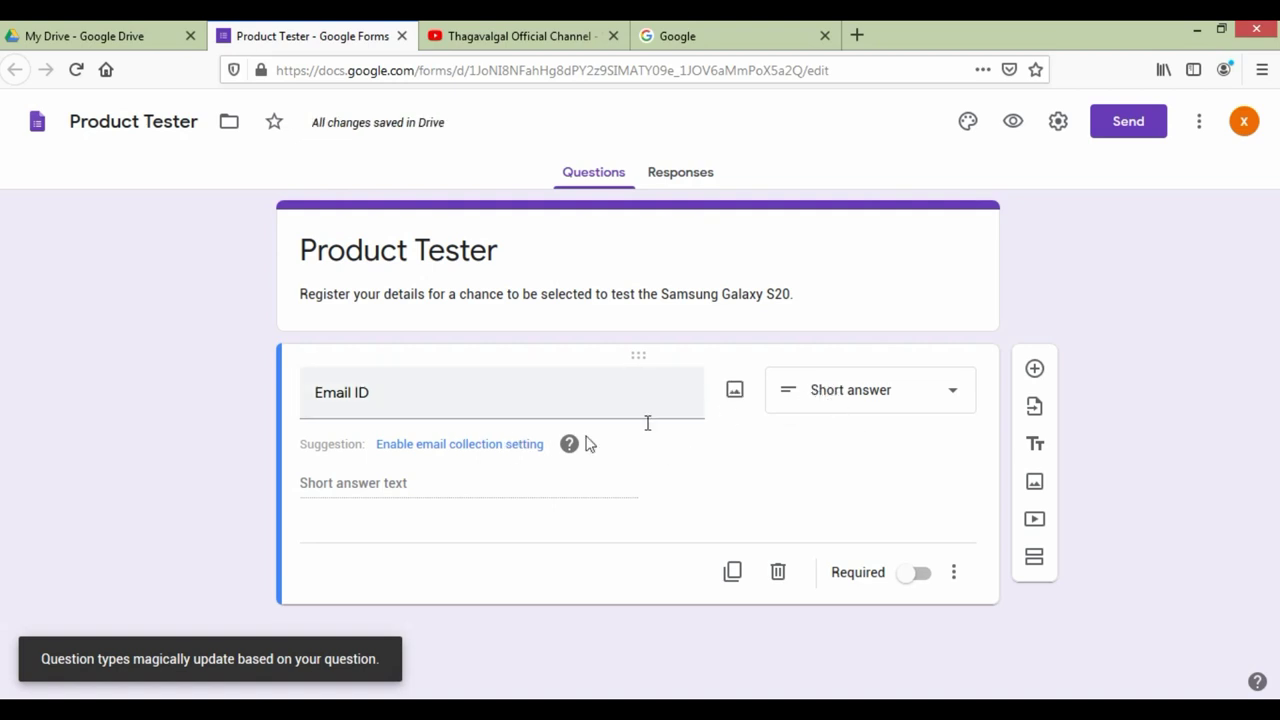
Step: Enable collection of respondents' email addresses and add a new blank question
{"action": "left_click", "coordinate": [505, 451]}
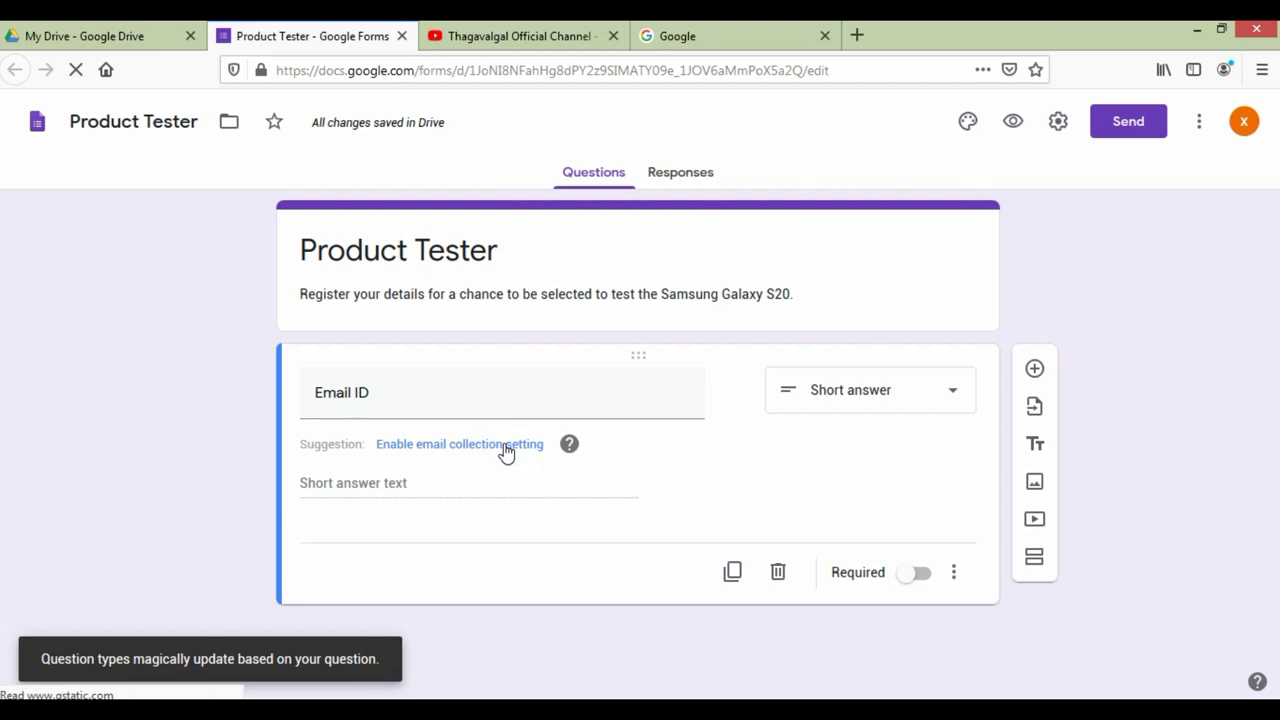
{"action": "left_click", "coordinate": [492, 450]}
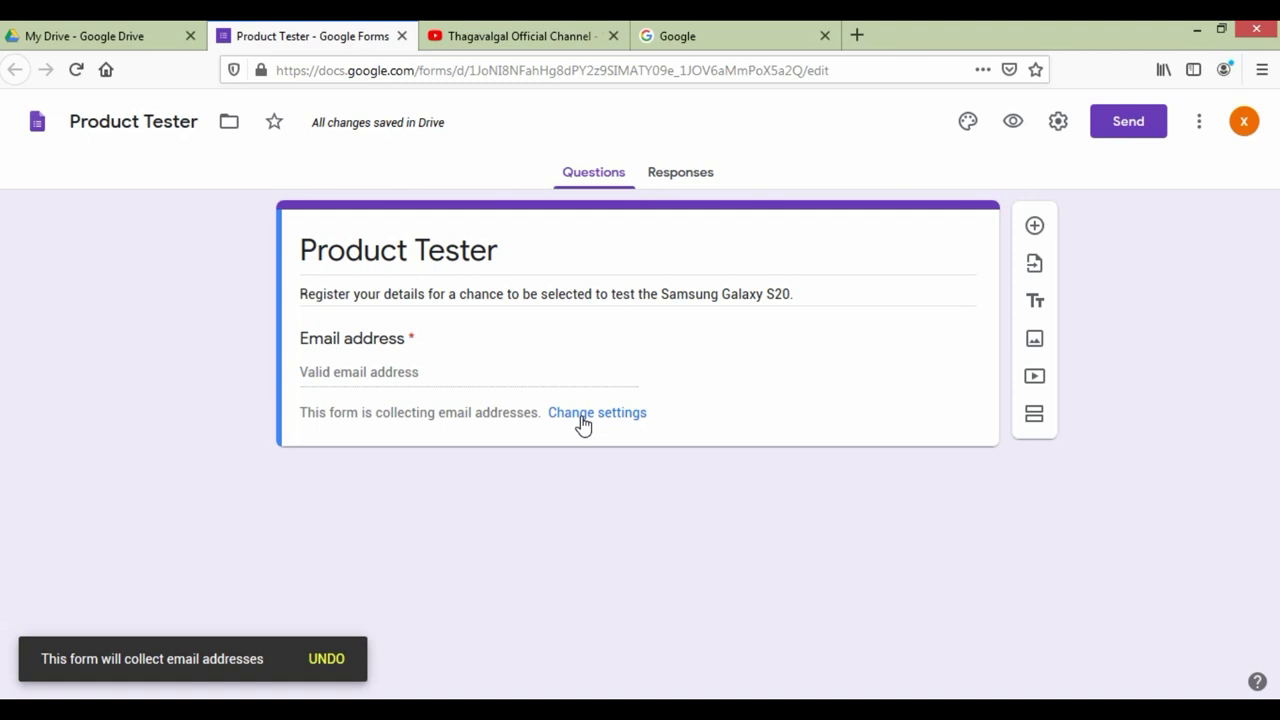
{"action": "left_click", "coordinate": [584, 424]}
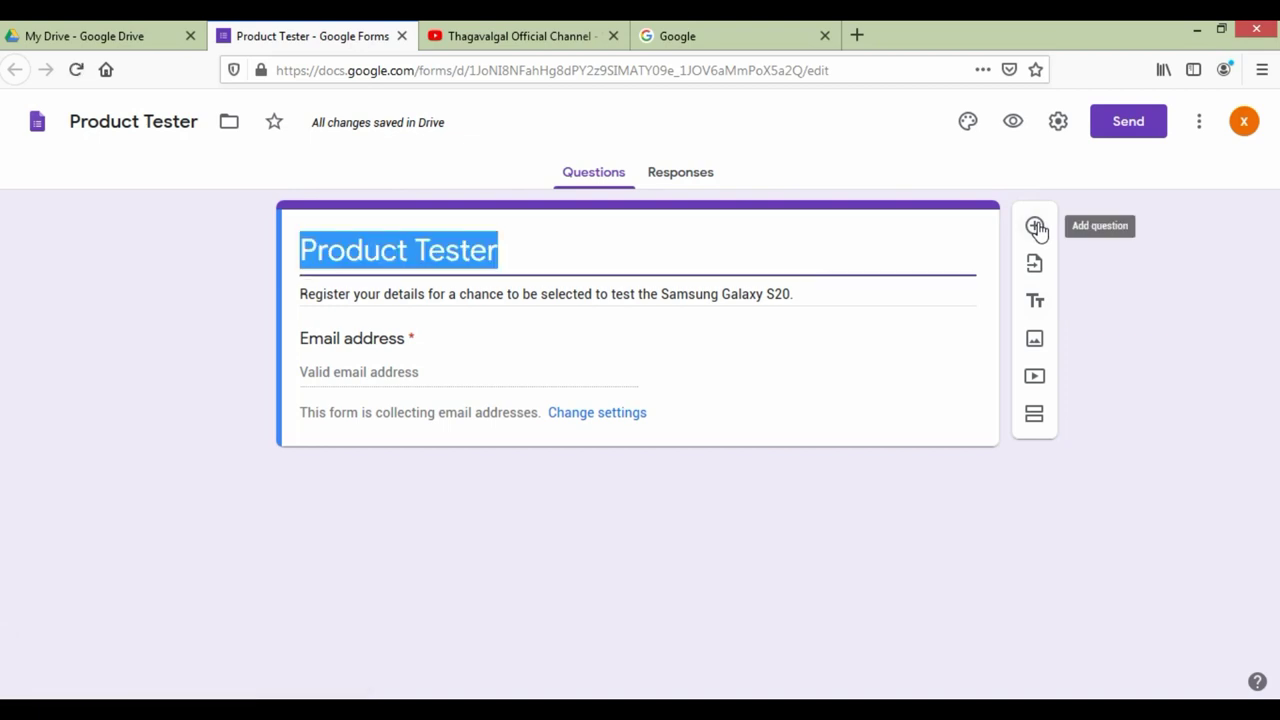
{"action": "left_click", "coordinate": [1037, 229]}
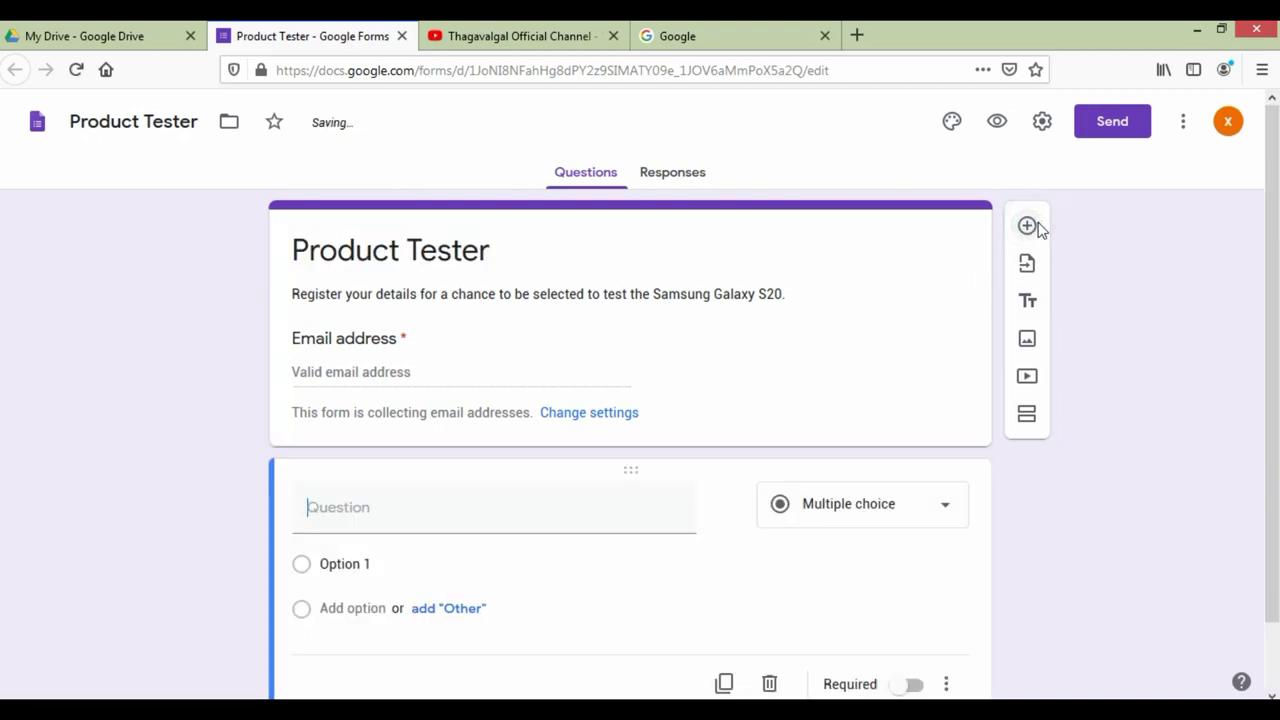
Step: Title the new question 'Phone Number' and mark it as a required short answer
{"action": "left_click", "coordinate": [542, 508]}
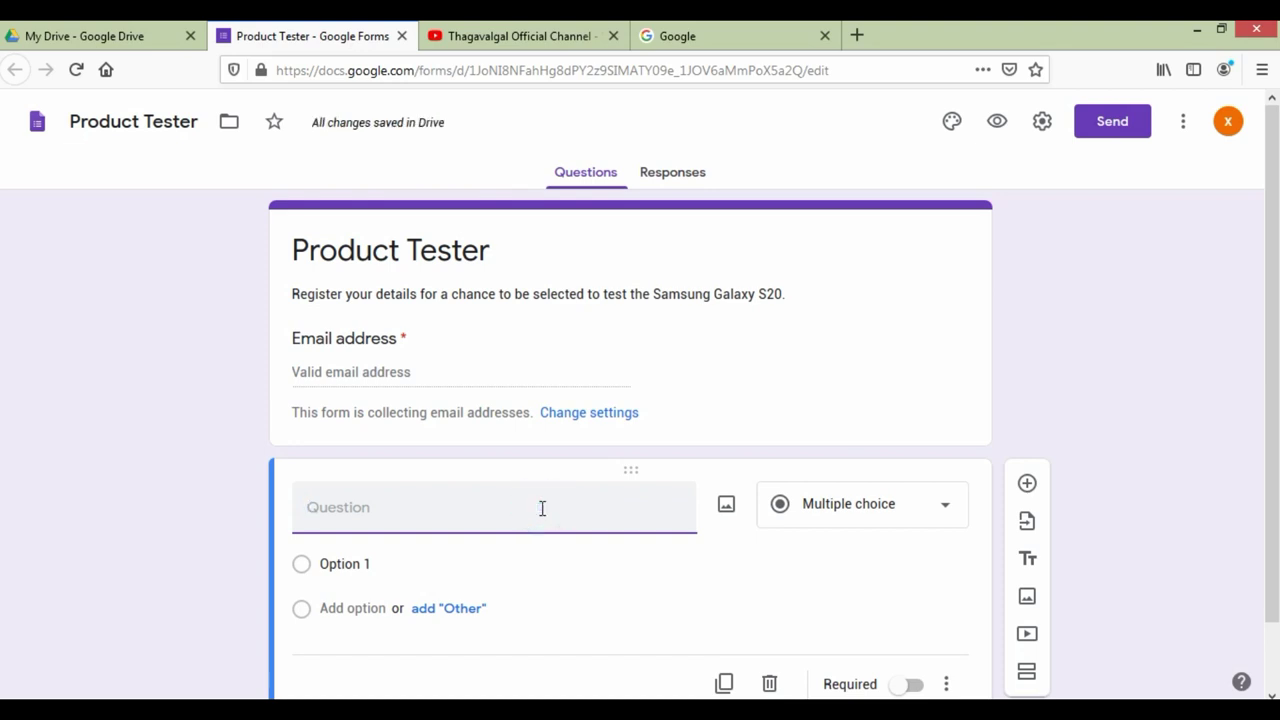
{"action": "type", "text": "h"}
{"action": "key", "text": "BackSpace"}
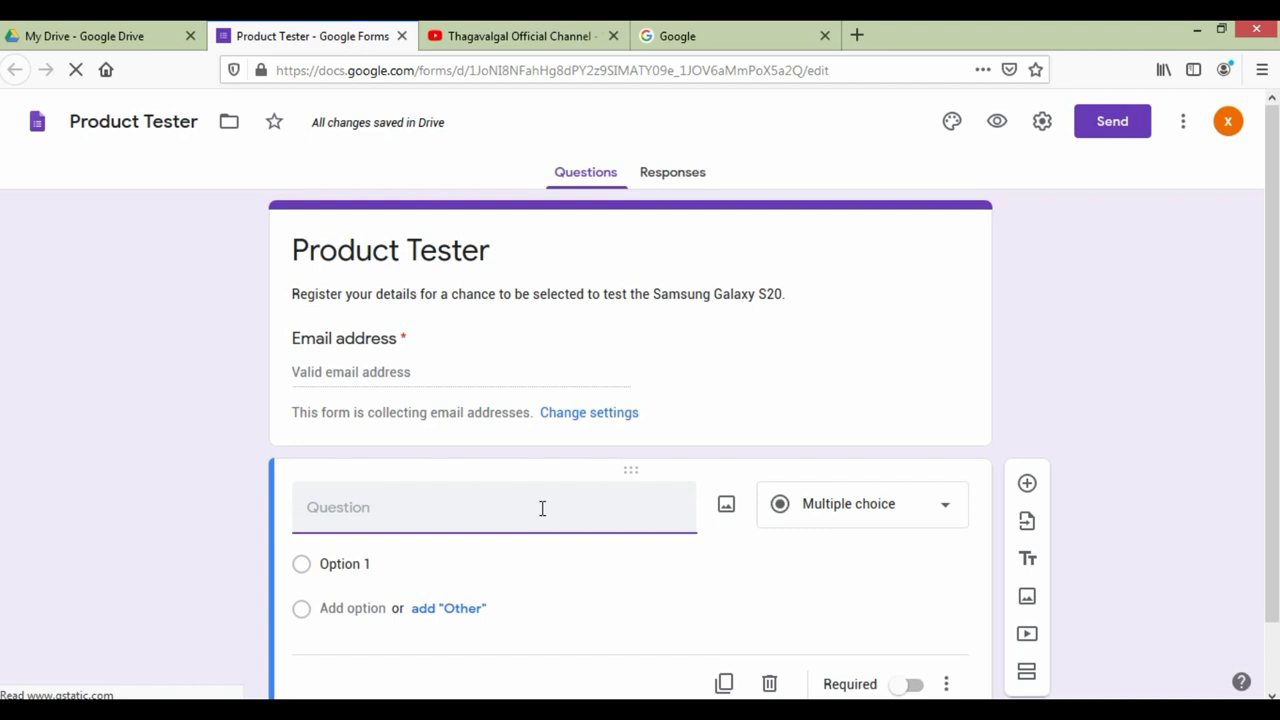
{"action": "type", "text": "Pp"}
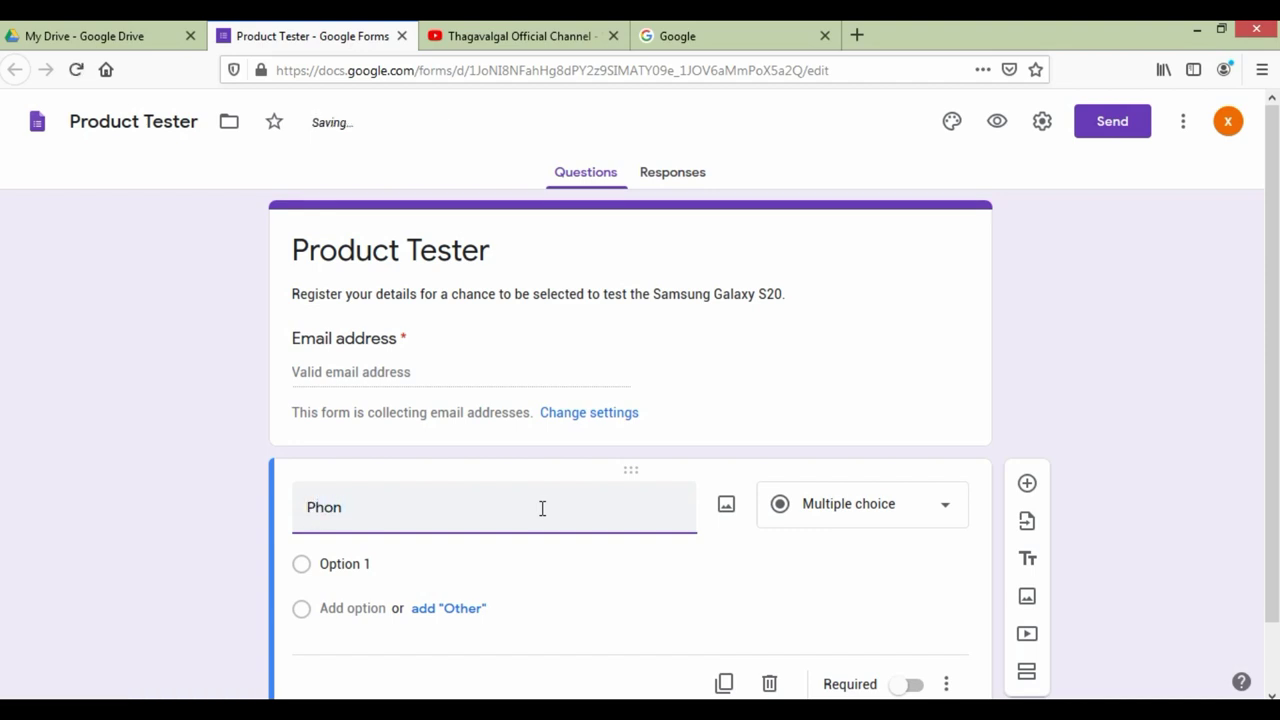
{"action": "type", "text": "one NUM"}
{"action": "key", "text": "BackSpace"}
{"action": "key", "text": "BackSpace"}
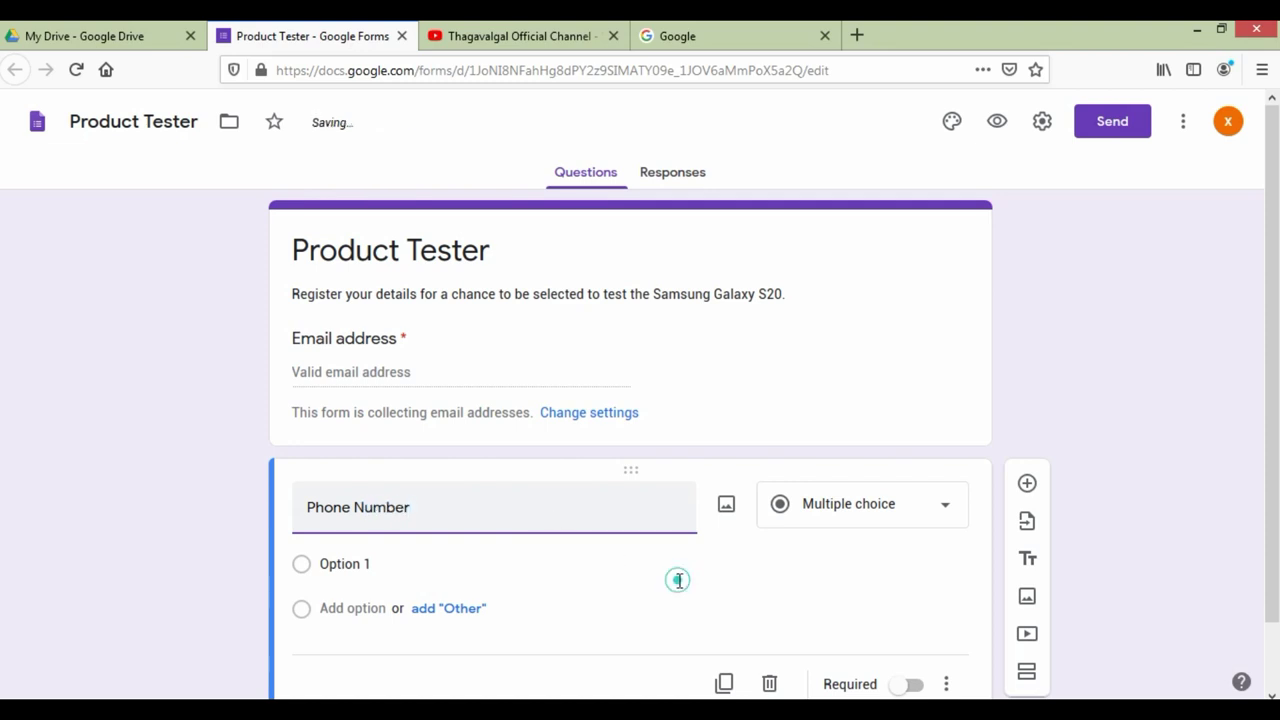
{"action": "scroll", "coordinate": [608, 524], "scroll_direction": "down", "scroll_amount": 3}
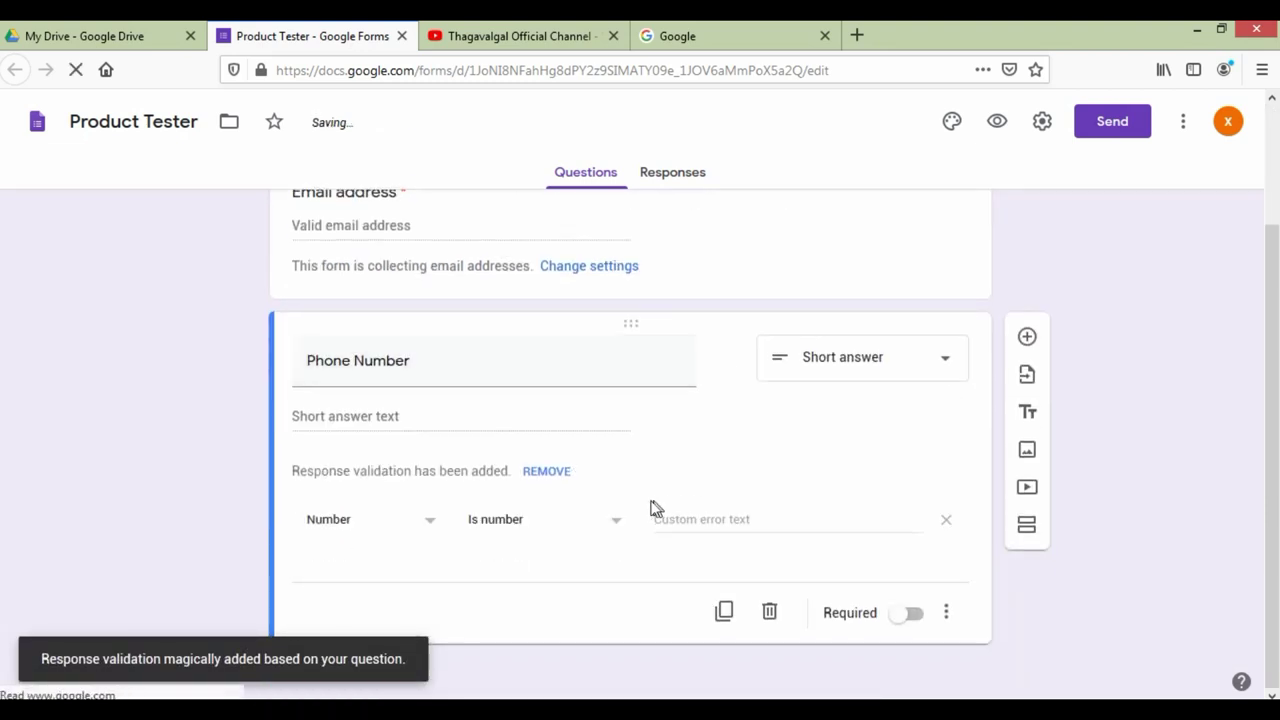
{"action": "left_click", "coordinate": [910, 613]}
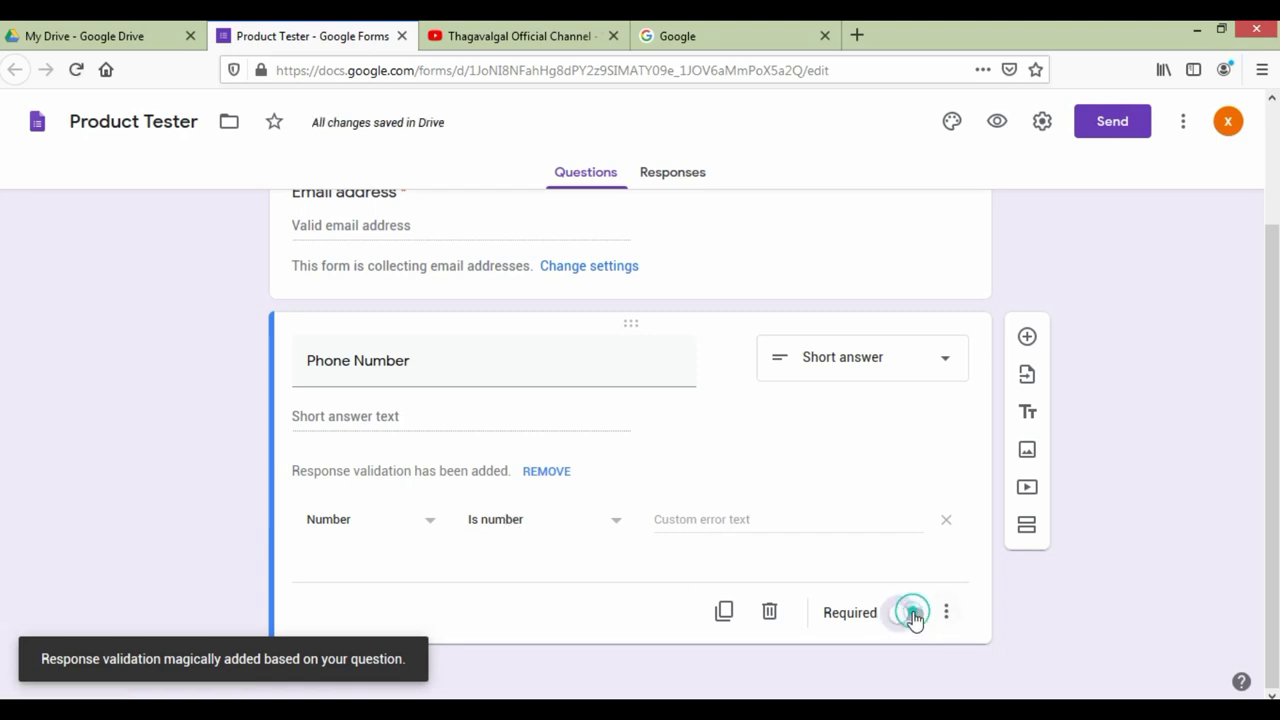
{"action": "scroll", "coordinate": [896, 514], "scroll_direction": "up", "scroll_amount": 3}
{"action": "left_click", "coordinate": [818, 392]}
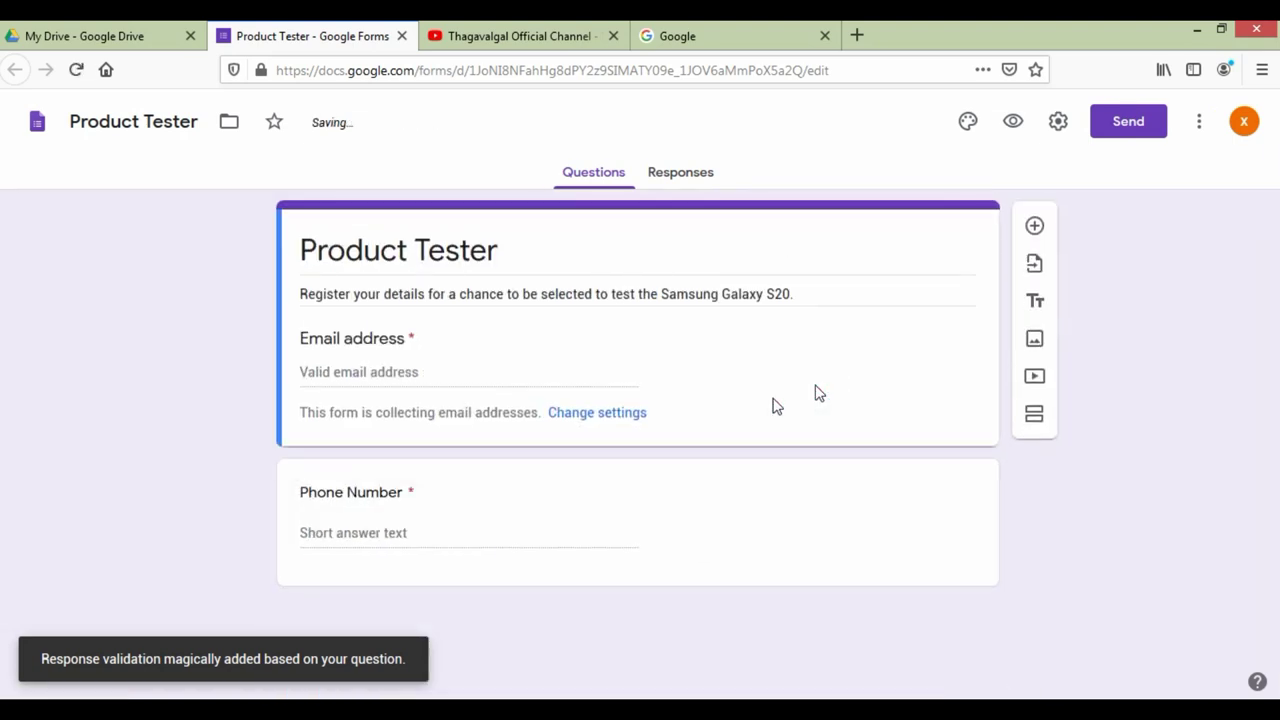
{"action": "left_click", "coordinate": [423, 529]}
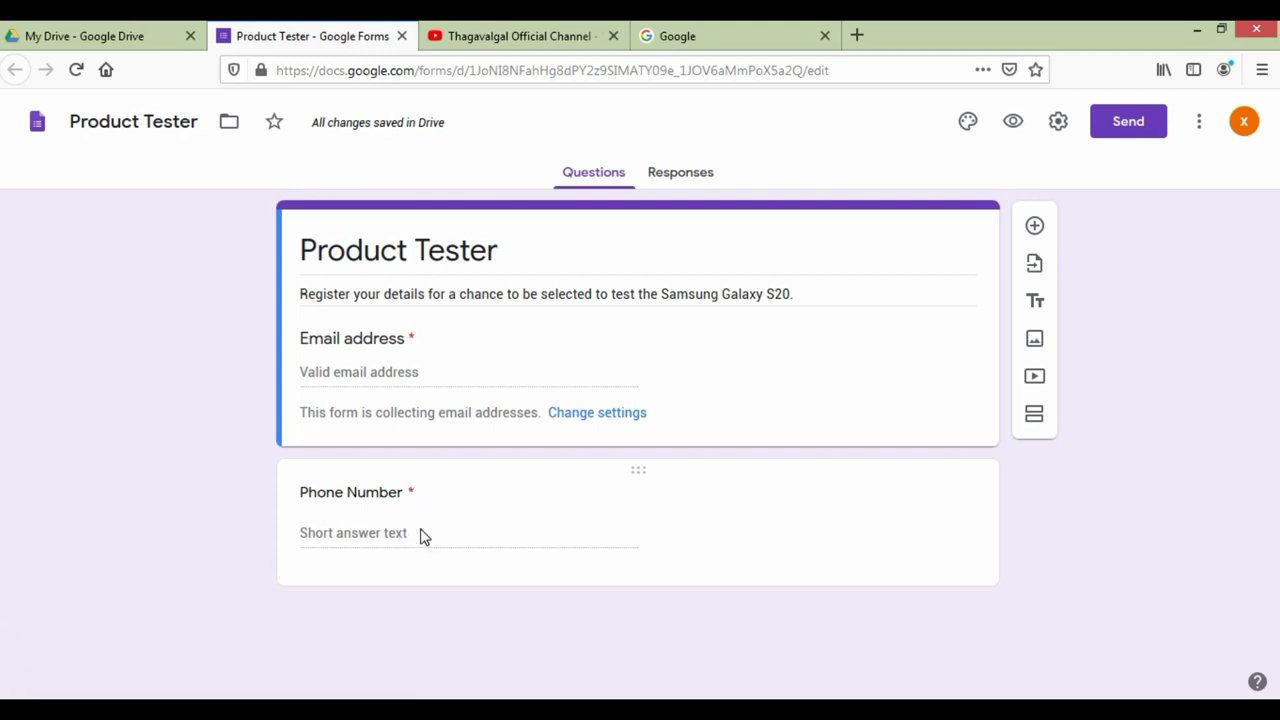
Step: Add a required 'Location' question with the Short answer type
{"action": "left_click", "coordinate": [1036, 228]}
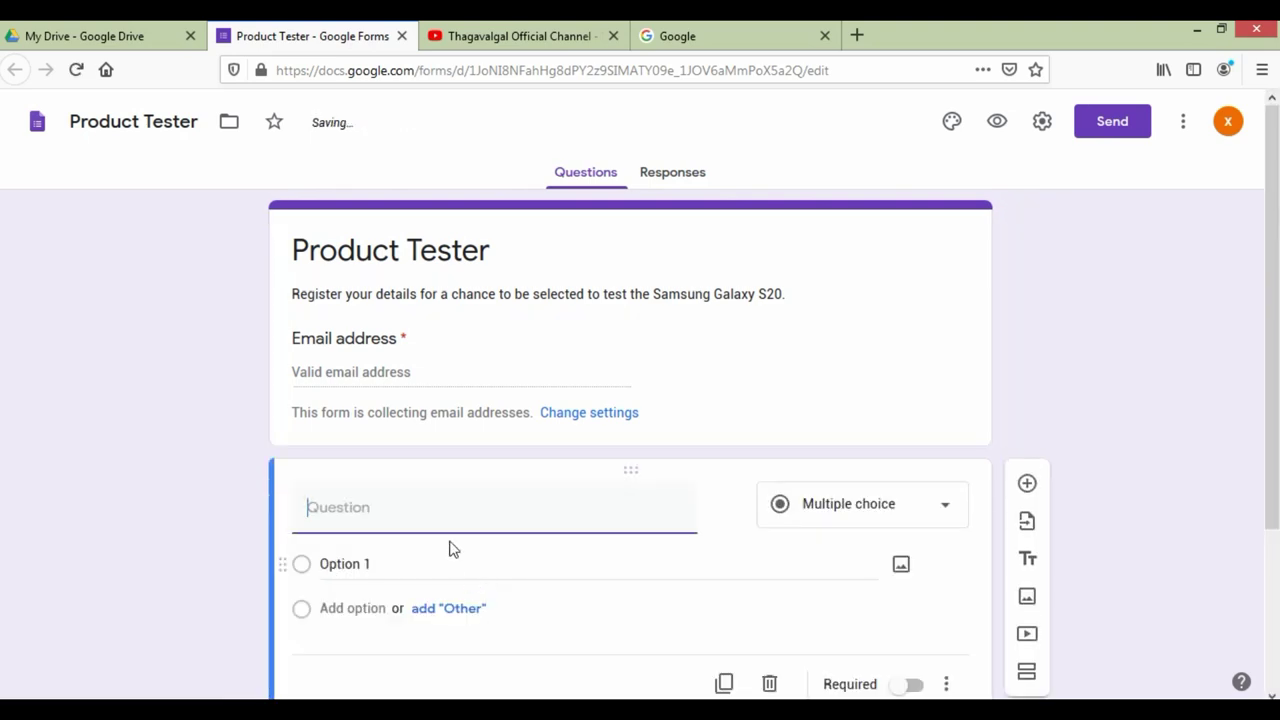
{"action": "type", "text": "Loc"}
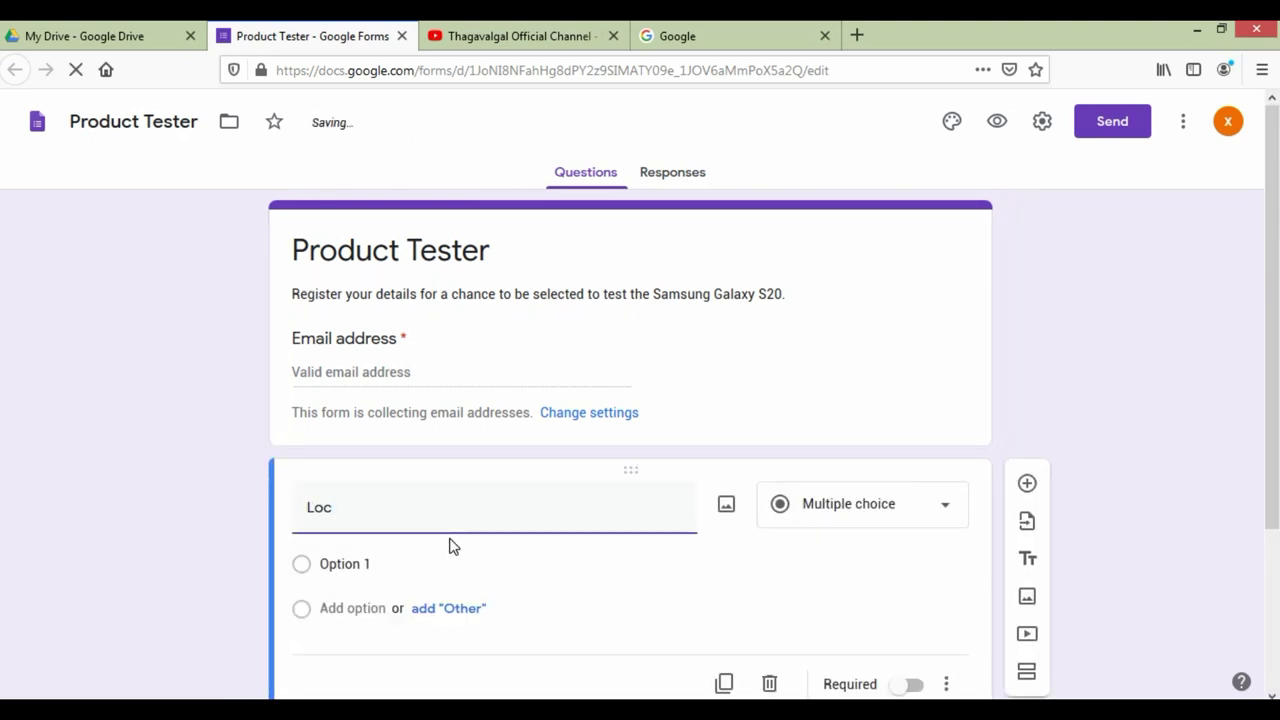
{"action": "type", "text": "ation"}
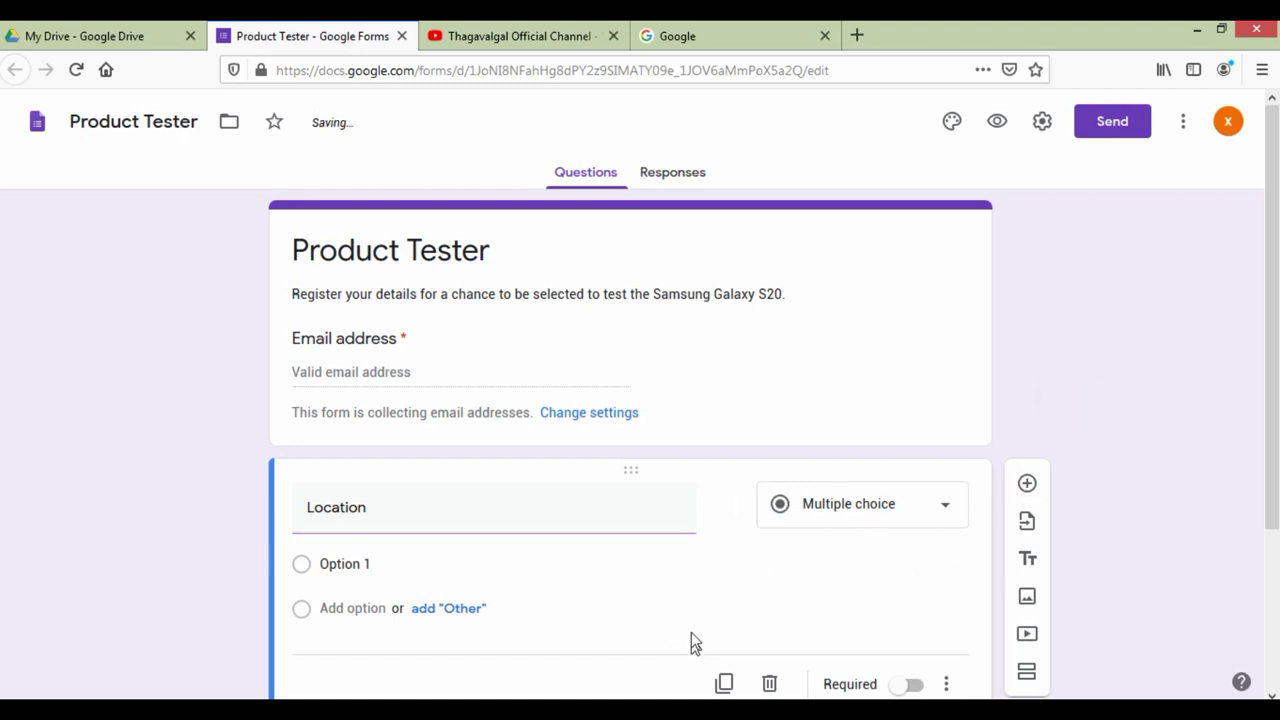
{"action": "left_click", "coordinate": [786, 612]}
{"action": "left_click", "coordinate": [913, 685]}
{"action": "left_click", "coordinate": [877, 522]}
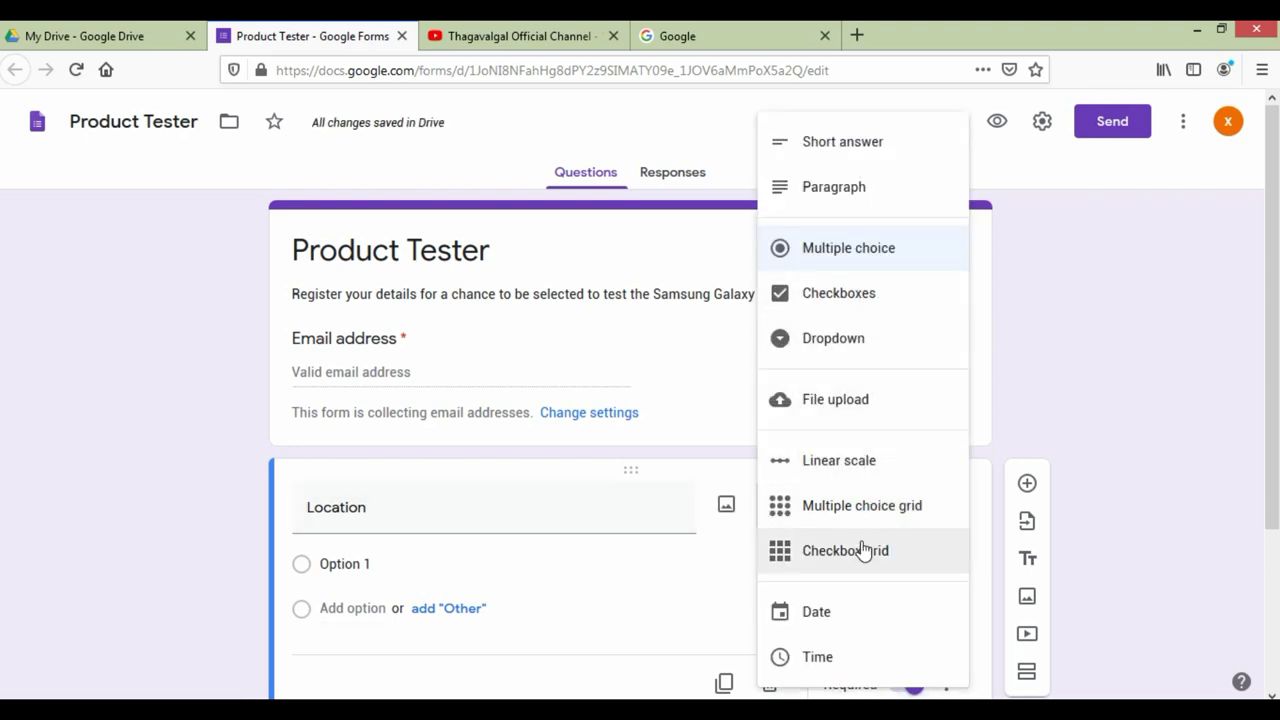
{"action": "scroll", "coordinate": [863, 551], "scroll_direction": "down", "scroll_amount": 1}
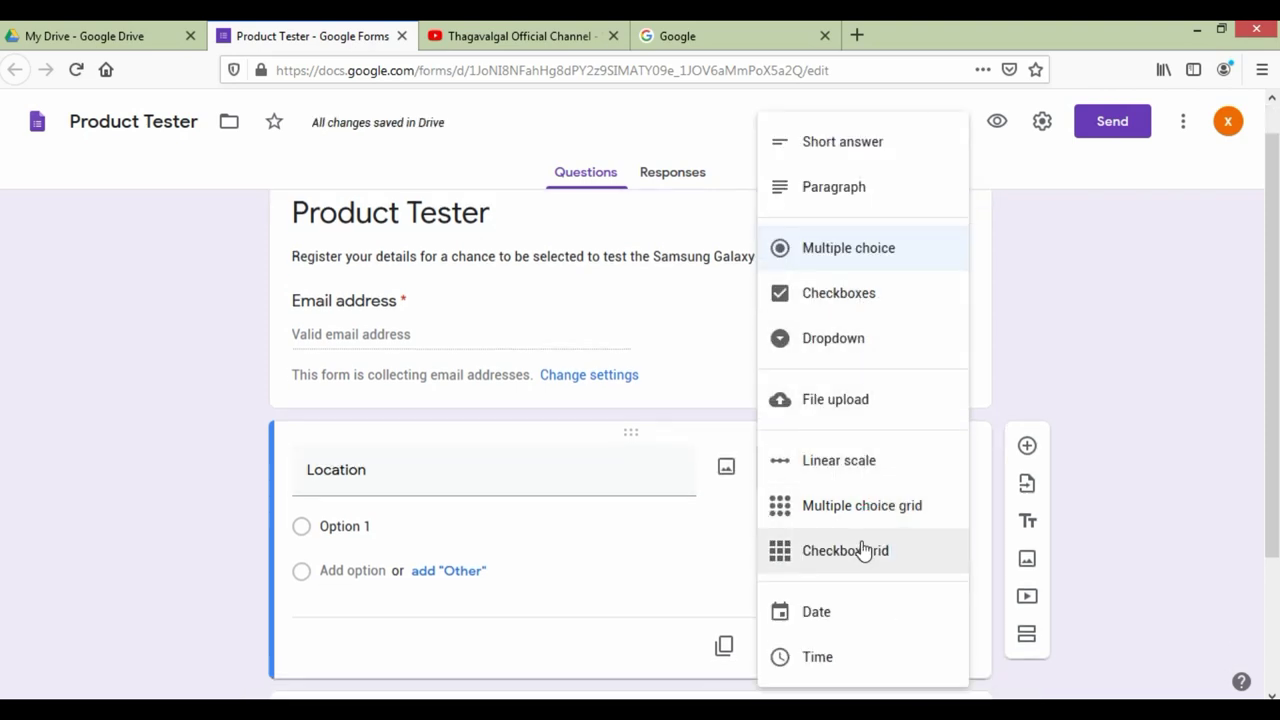
{"action": "left_click", "coordinate": [866, 146]}
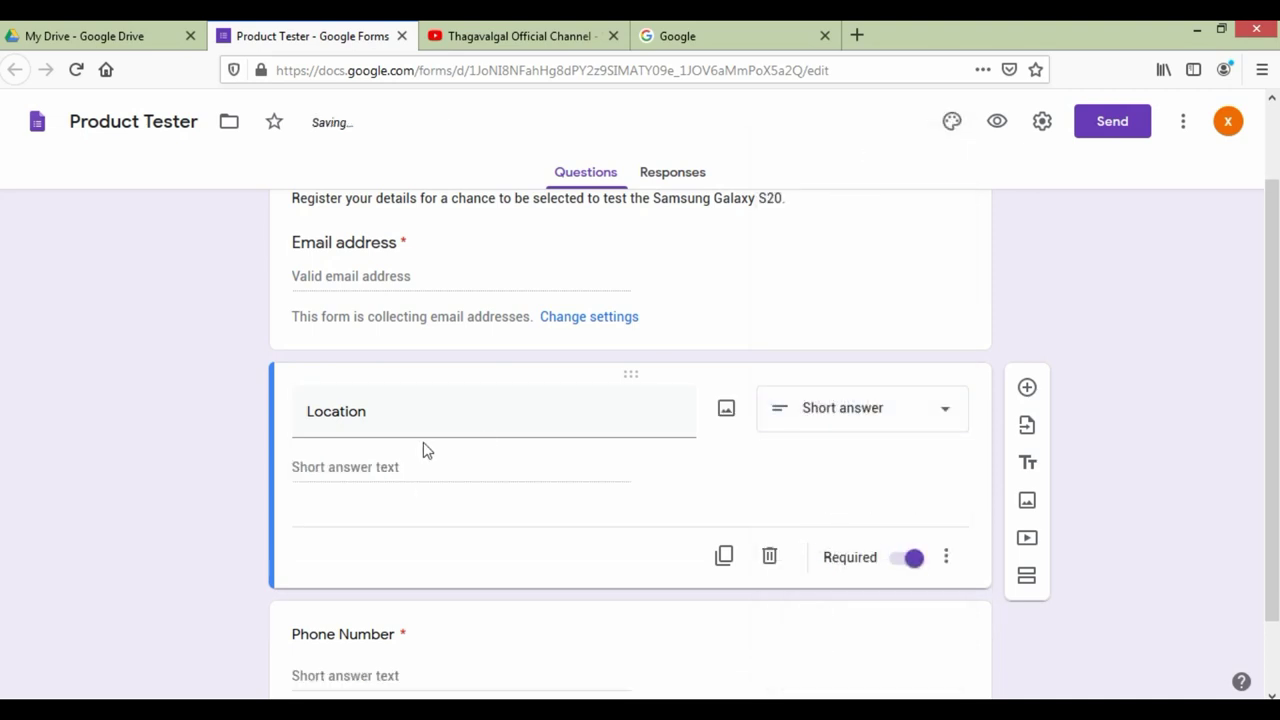
Step: Drag the Location question so it sits below Phone Number
{"action": "left_click", "coordinate": [417, 462]}
{"action": "left_click", "coordinate": [417, 465]}
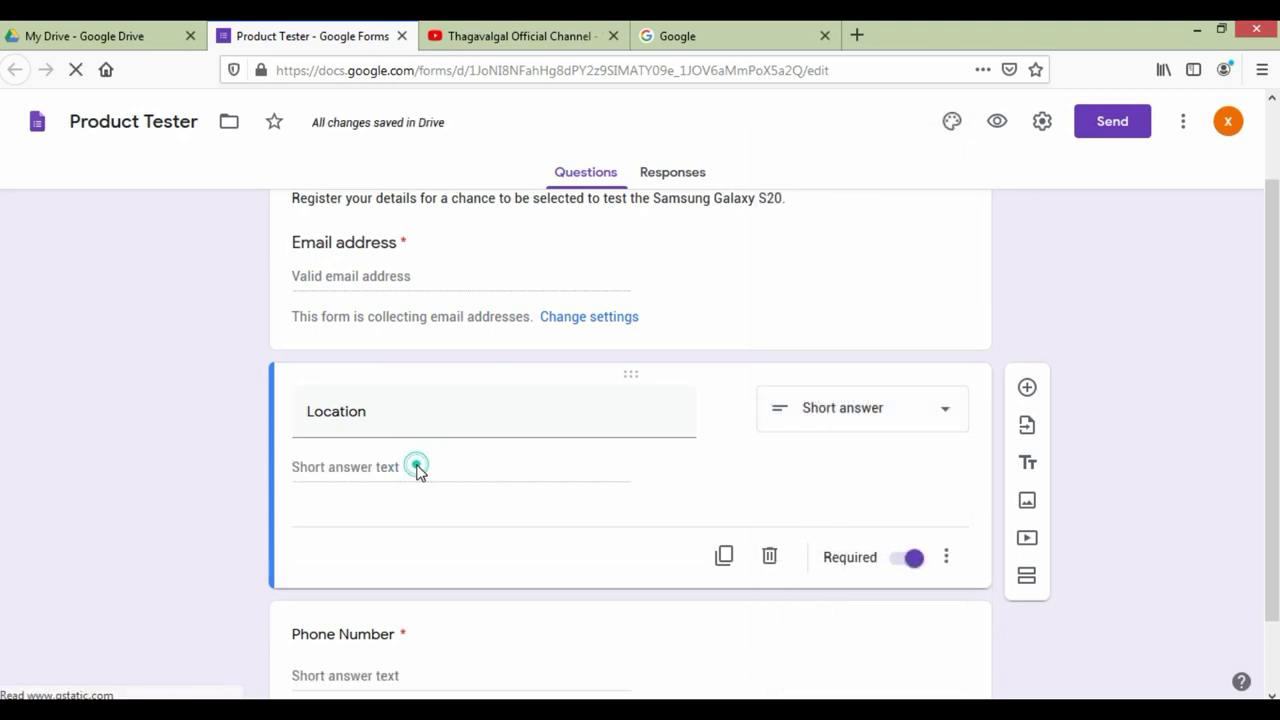
{"action": "scroll", "coordinate": [502, 524], "scroll_direction": "down", "scroll_amount": 2}
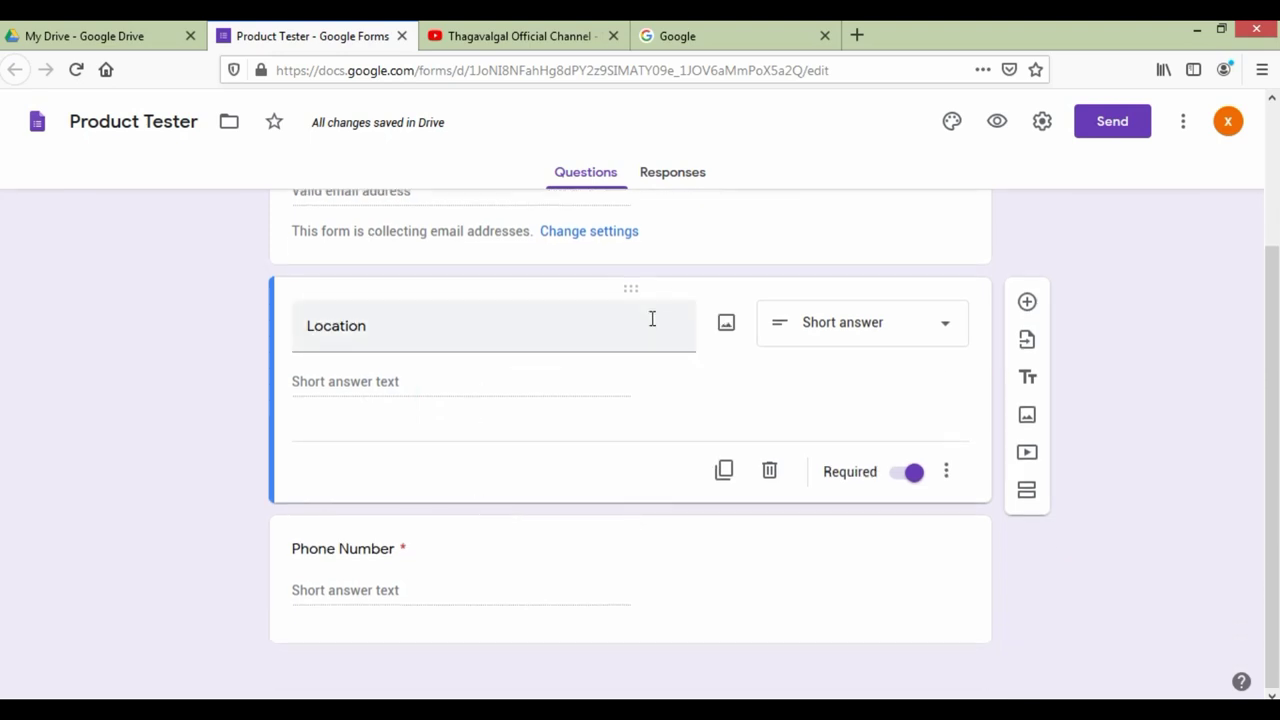
{"action": "left_click", "coordinate": [645, 287]}
{"action": "left_click_drag", "start_coordinate": [662, 476], "coordinate": [631, 554]}
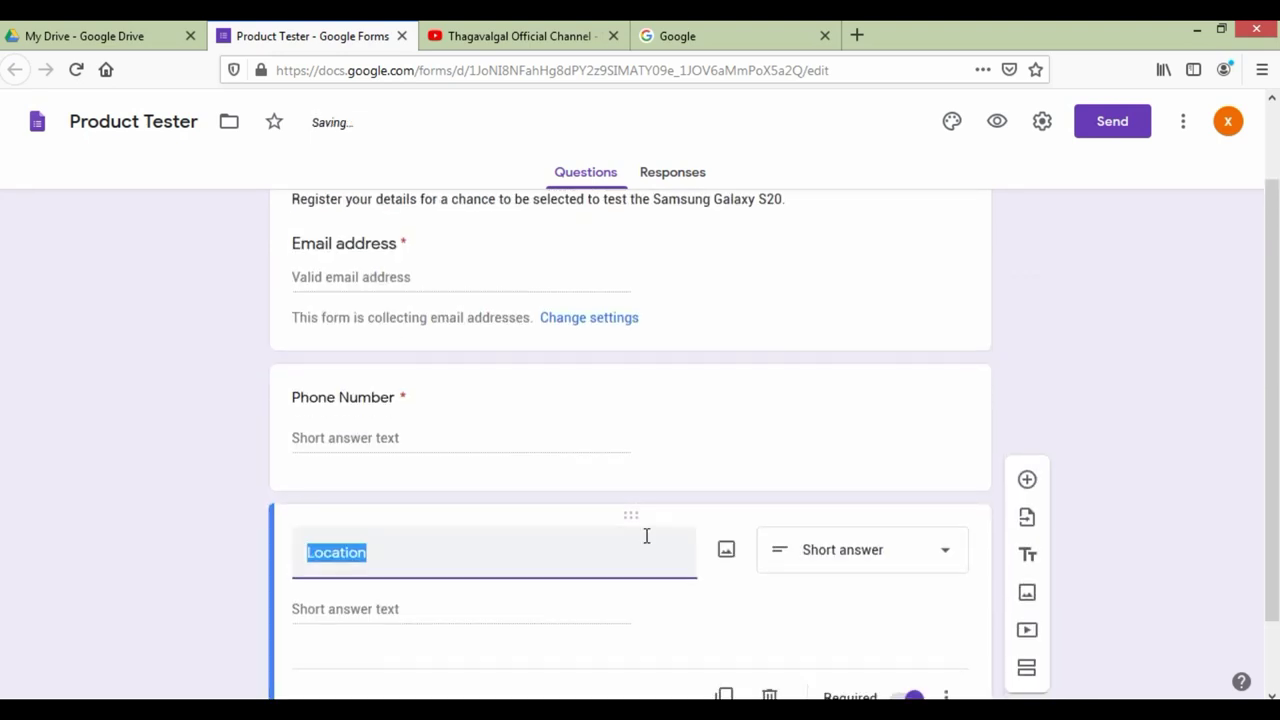
{"action": "left_click", "coordinate": [136, 470]}
{"action": "scroll", "coordinate": [1206, 510], "scroll_direction": "up", "scroll_amount": 3}
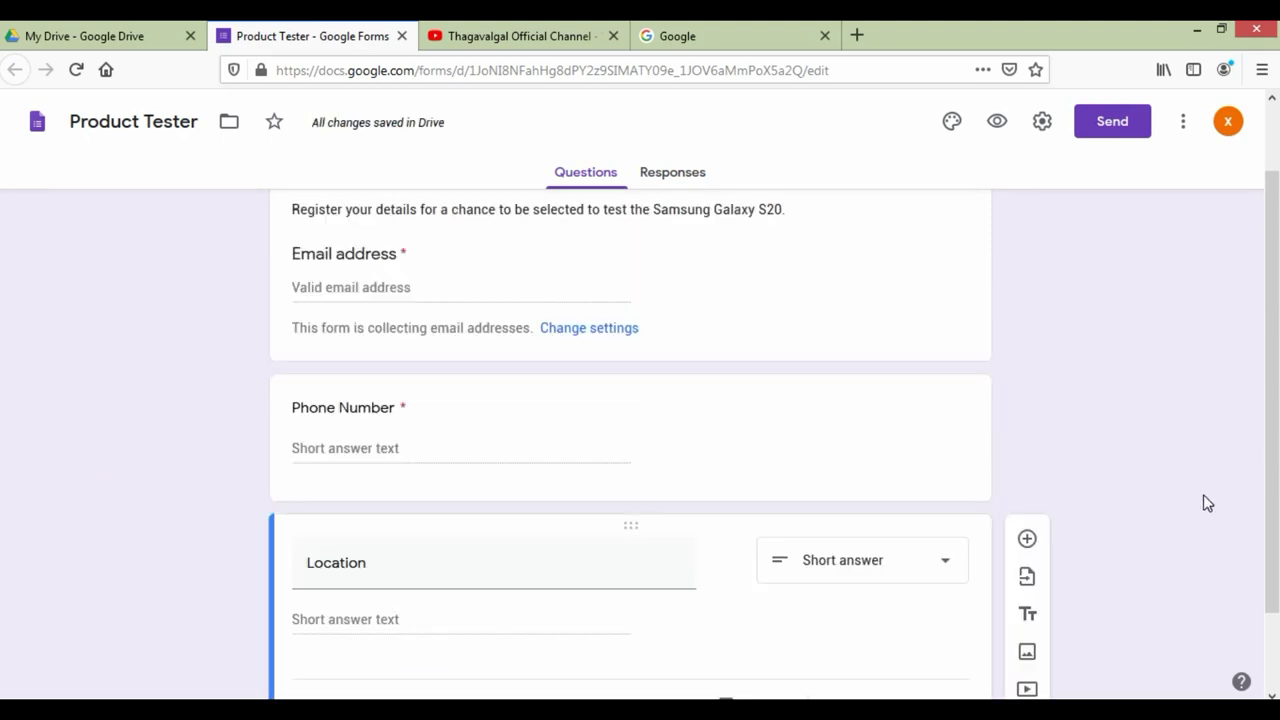
{"action": "scroll", "coordinate": [460, 448], "scroll_direction": "down", "scroll_amount": 3}
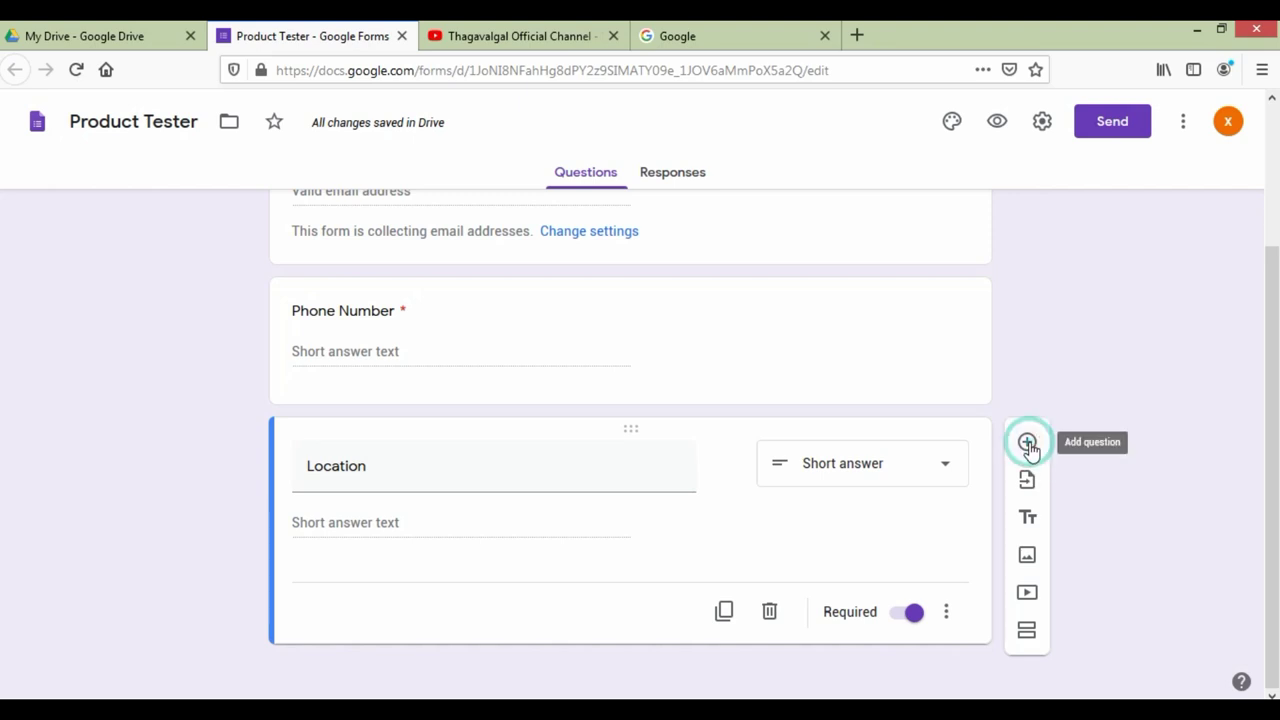
Step: Add a multiple-choice question below Location titled 'Are you interested for product testing ?'
{"action": "left_click", "coordinate": [1027, 443]}
{"action": "left_click", "coordinate": [507, 520]}
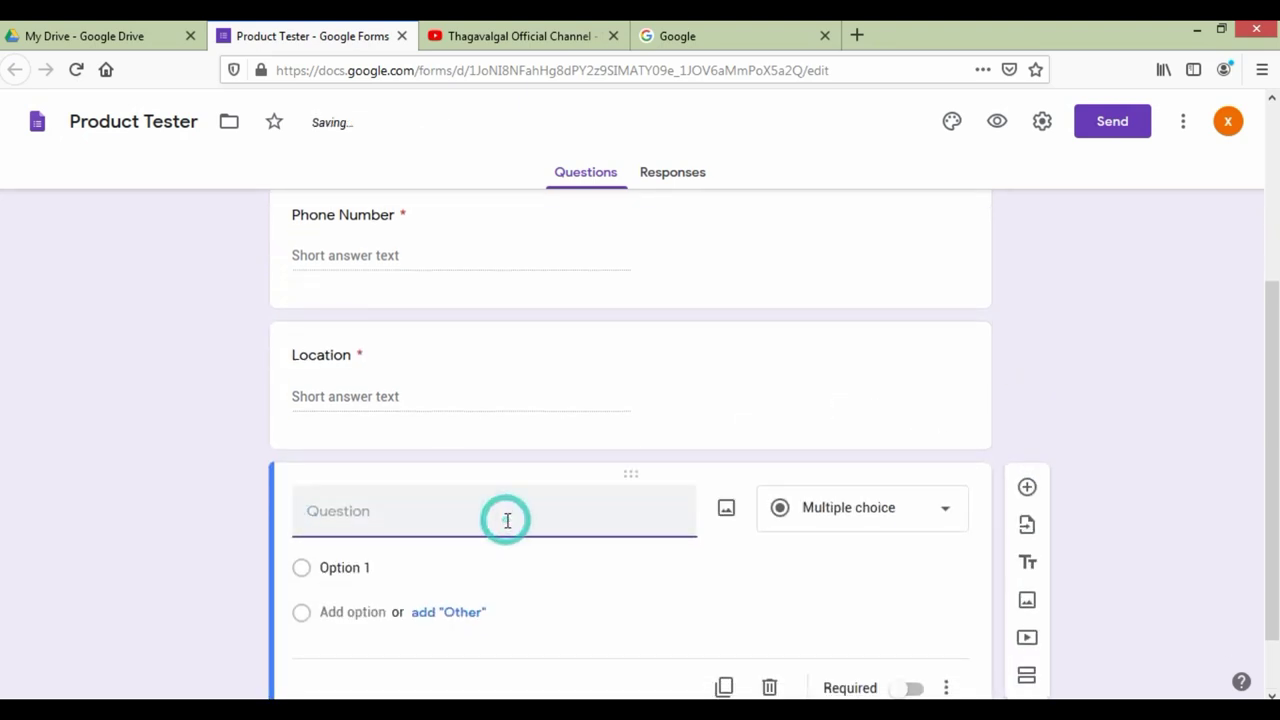
{"action": "type", "text": "y"}
{"action": "key", "text": "BackSpace"}
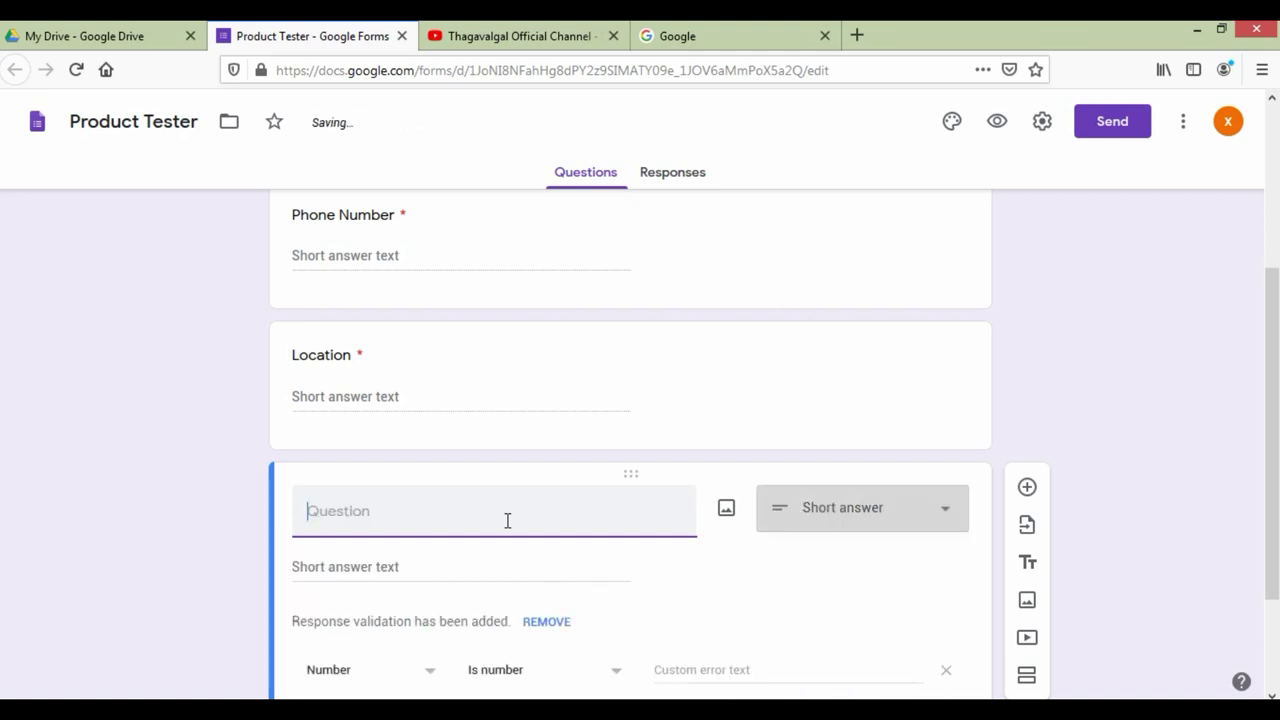
{"action": "type", "text": "YES"}
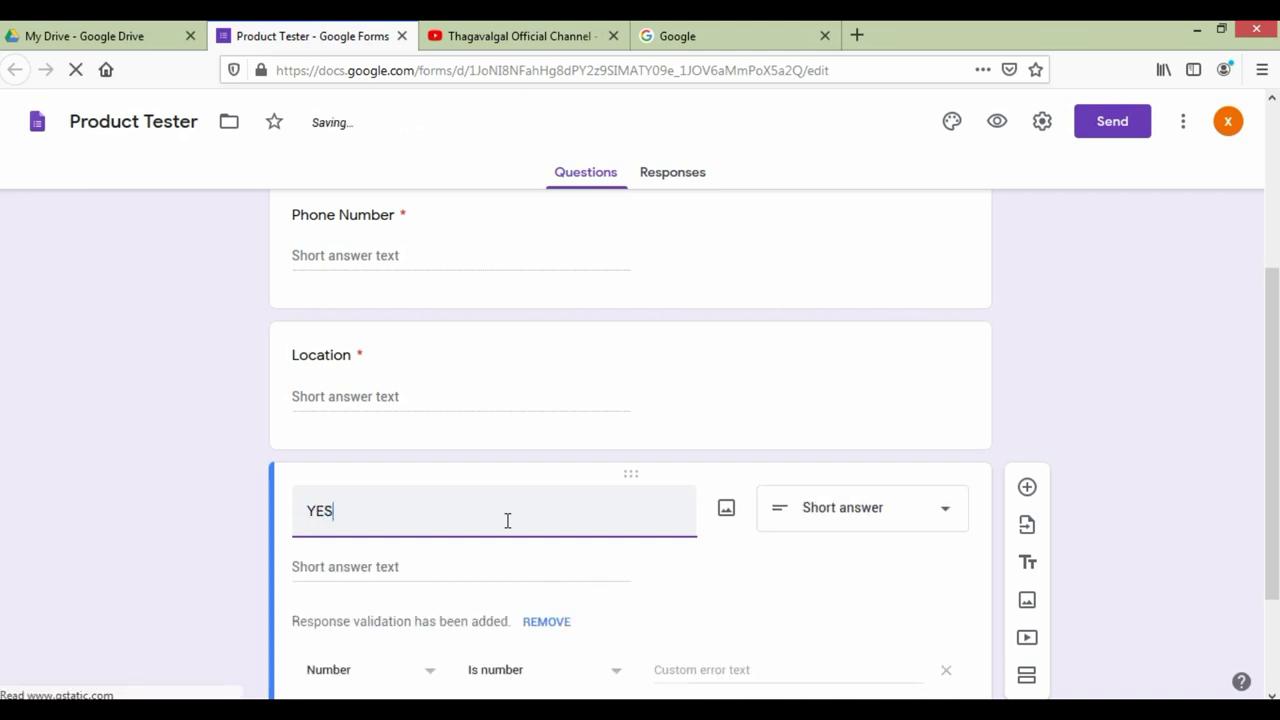
{"action": "key", "text": "BackSpace"}
{"action": "key", "text": "BackSpace"}
{"action": "key", "text": "BackSpace"}
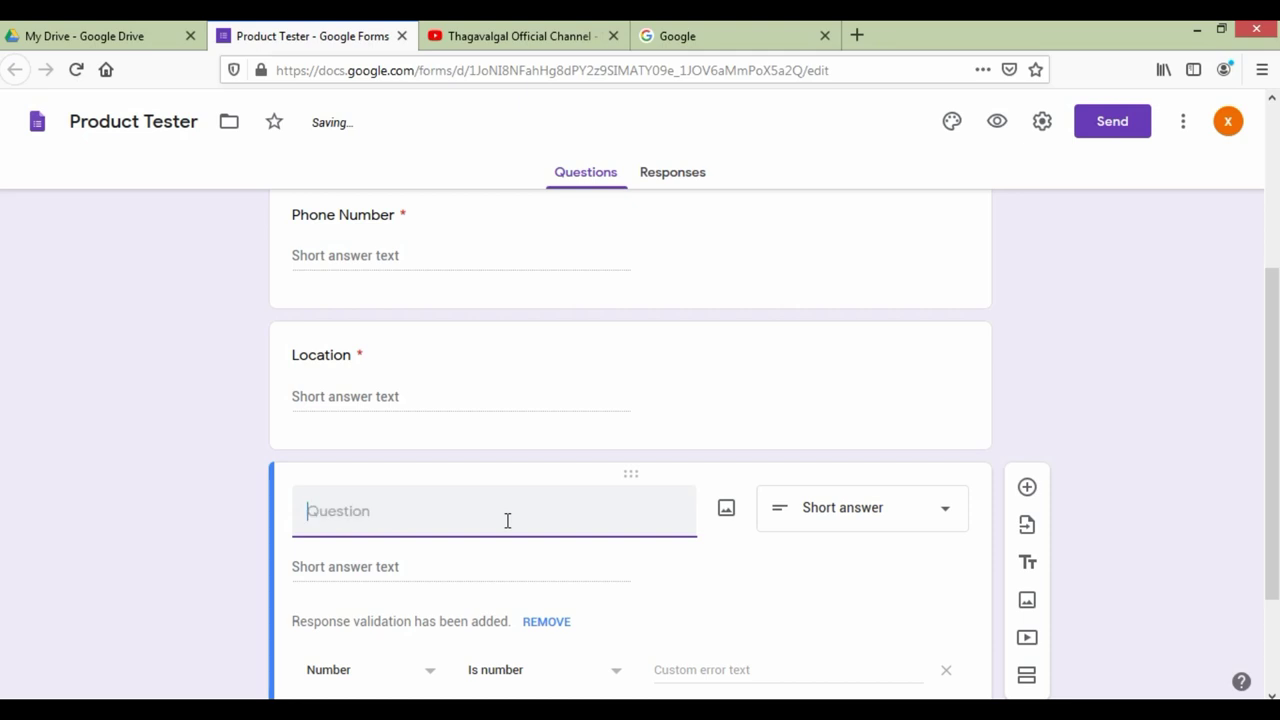
{"action": "type", "text": "a"}
{"action": "key", "text": "BackSpace"}
{"action": "type", "text": "Are yo inte"}
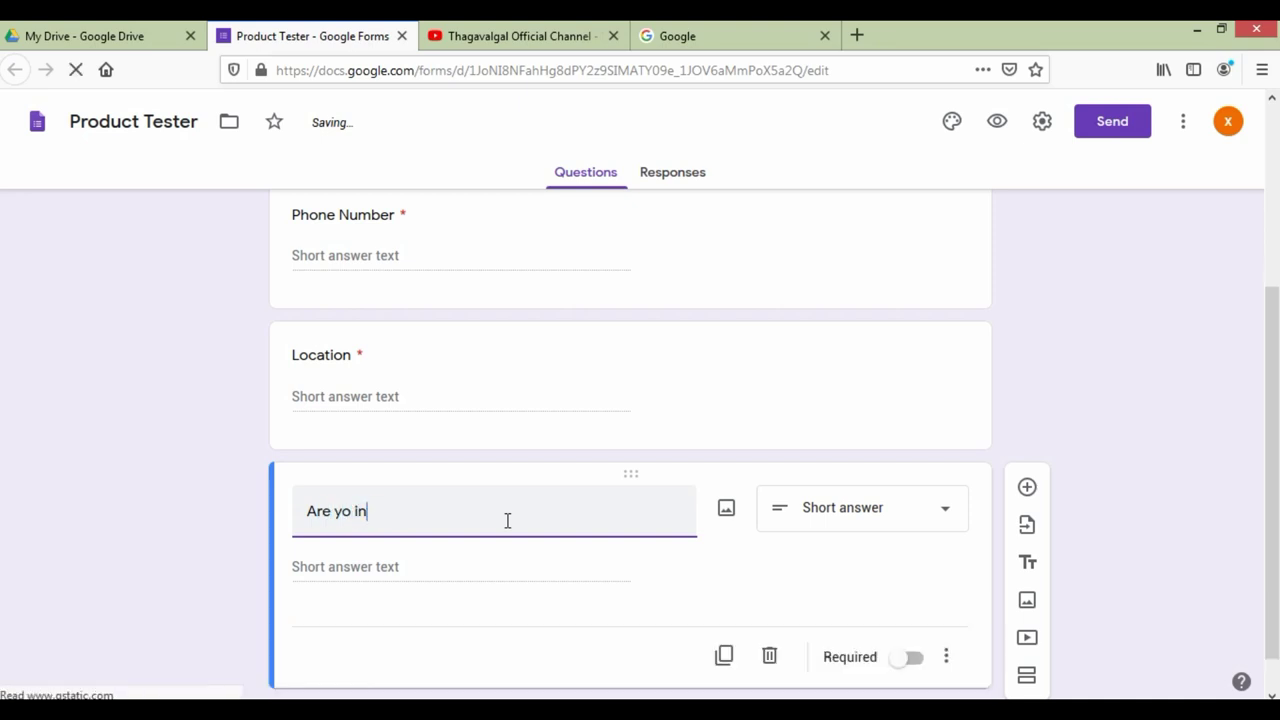
{"action": "key", "text": "BackSpace"}
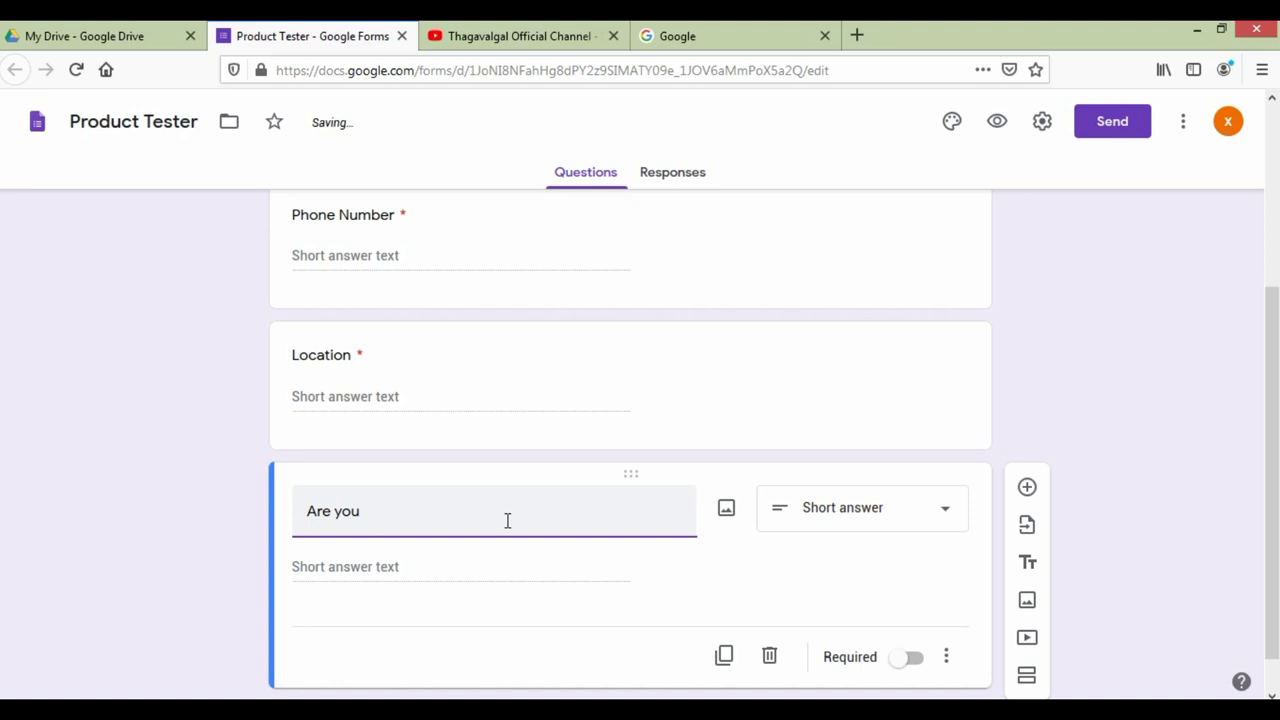
{"action": "type", "text": "interested for"}
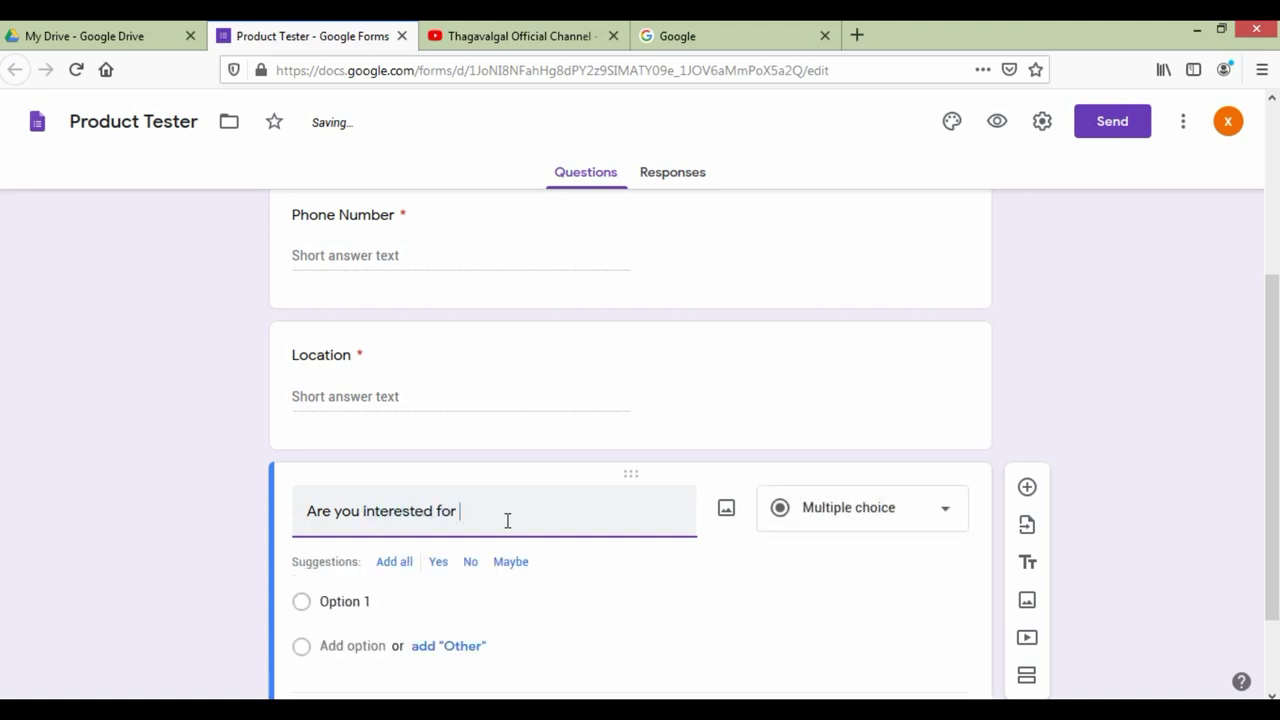
{"action": "type", "text": " product testing ?"}
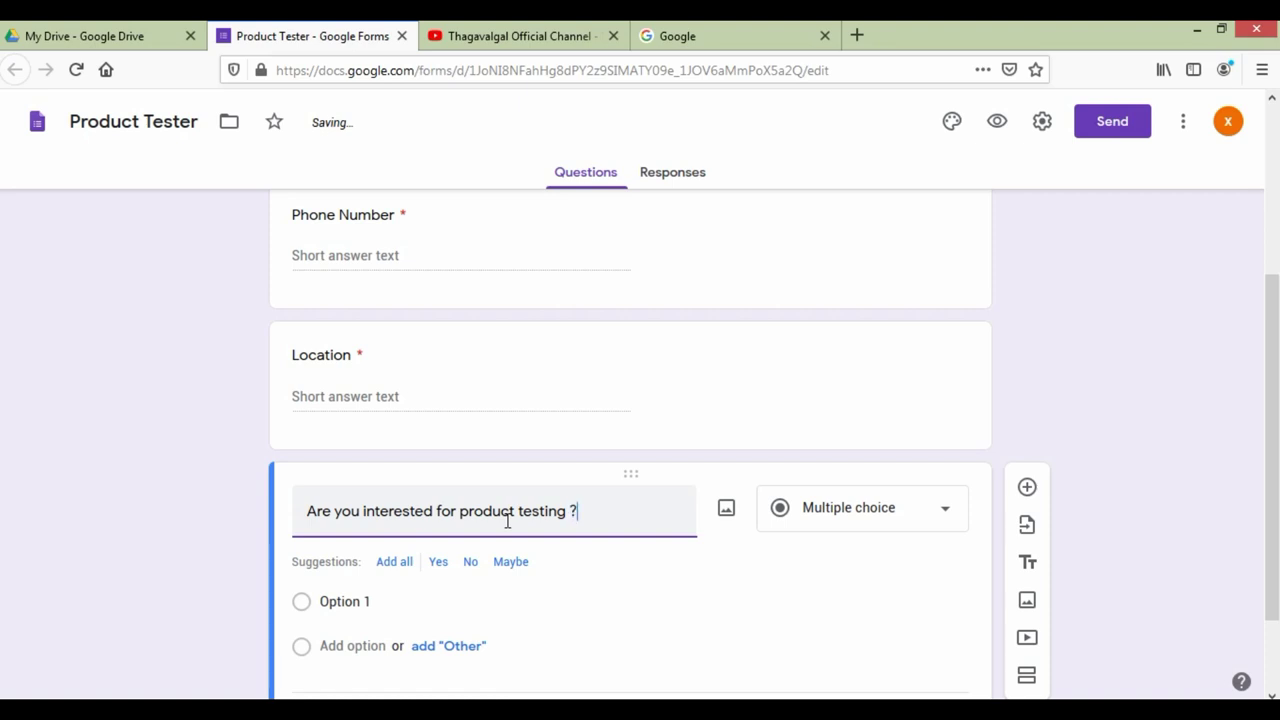
Step: Give the product-testing question the answer options YES, Other and NO
{"action": "left_click", "coordinate": [435, 601]}
{"action": "type", "text": "YES"}
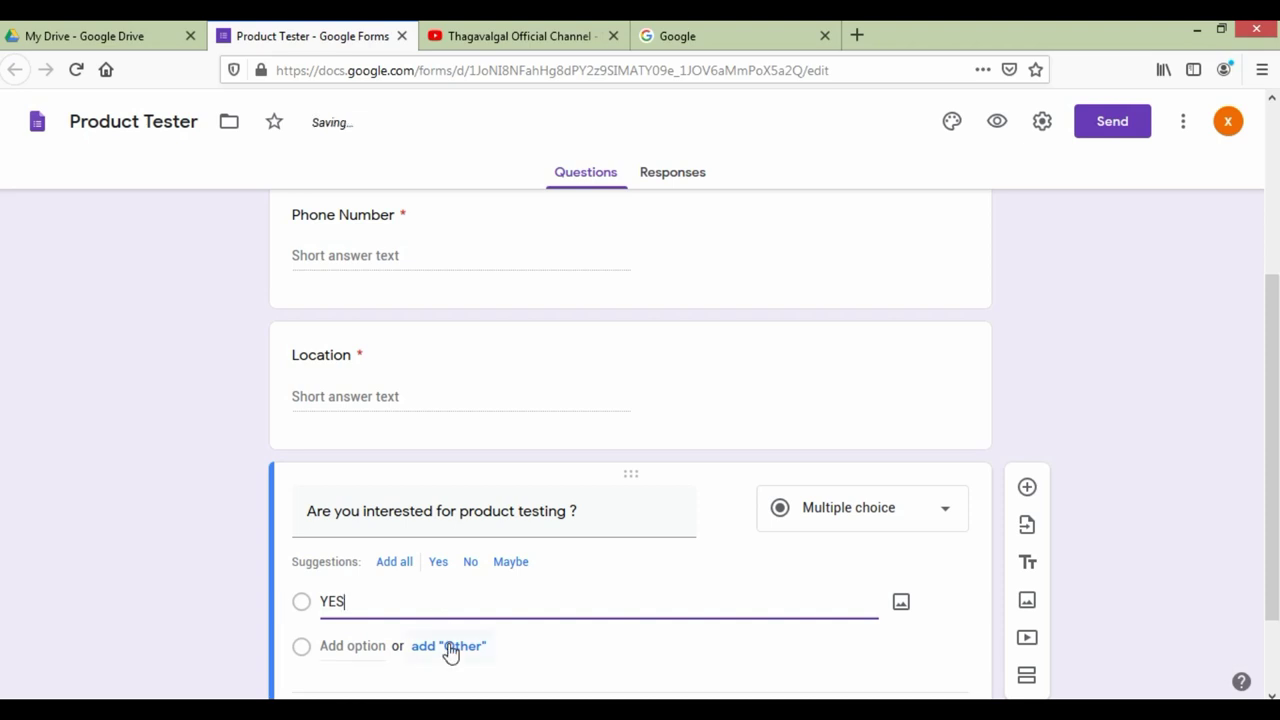
{"action": "left_click", "coordinate": [448, 646]}
{"action": "left_click", "coordinate": [351, 652]}
{"action": "left_click", "coordinate": [366, 524]}
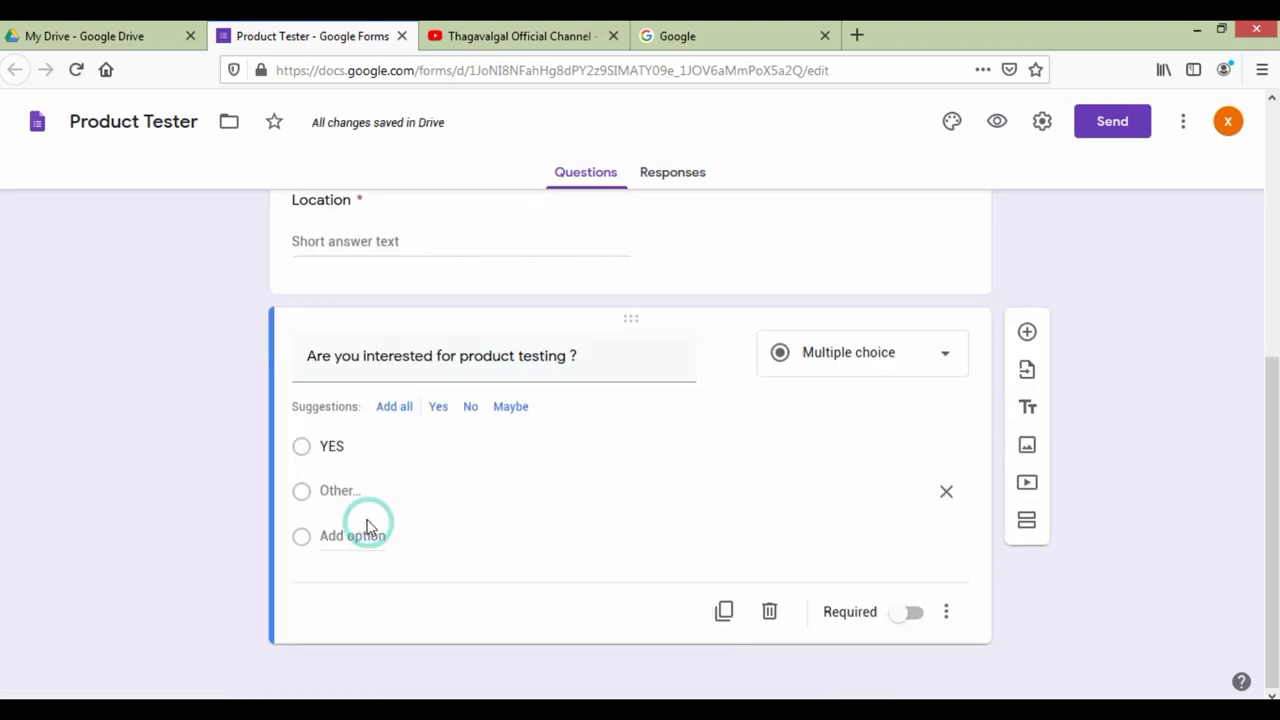
{"action": "left_click", "coordinate": [350, 487]}
{"action": "left_click", "coordinate": [367, 545]}
{"action": "type", "text": "N"}
Step: Make the product-testing question required and review the finished form
{"action": "left_click", "coordinate": [914, 659]}
{"action": "left_click", "coordinate": [1154, 606]}
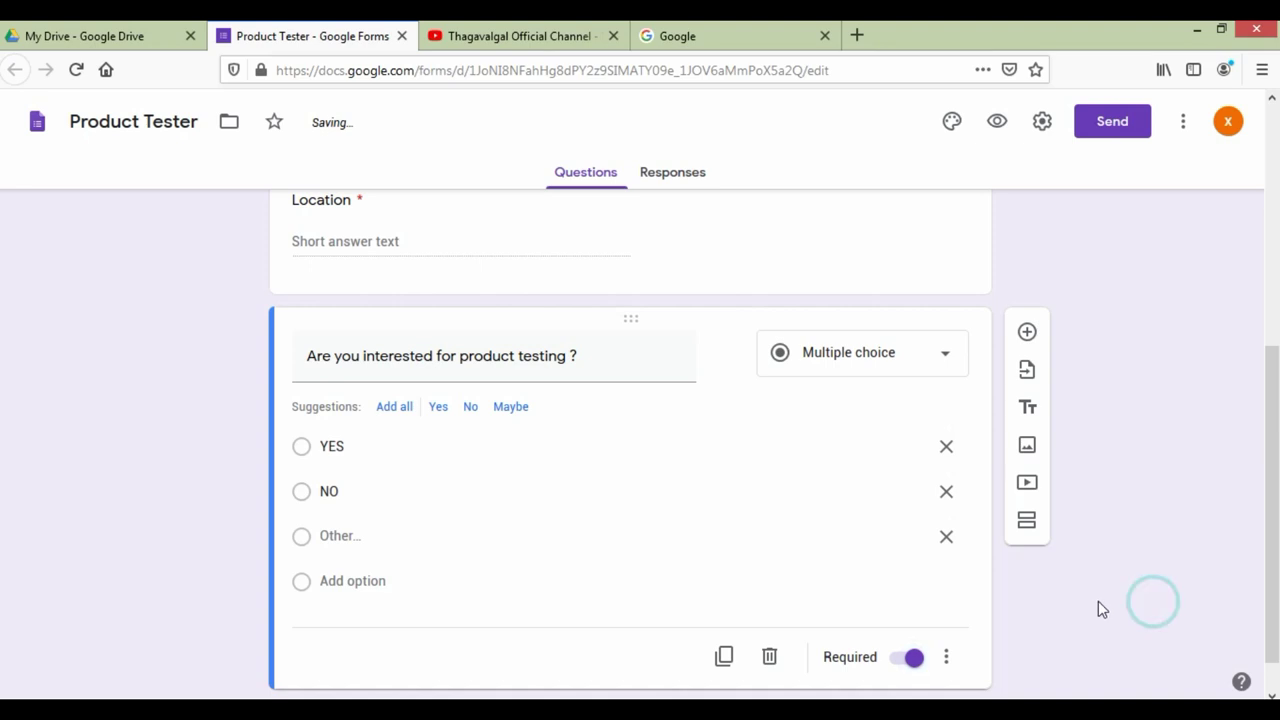
{"action": "scroll", "coordinate": [1100, 606], "scroll_direction": "down", "scroll_amount": 1}
{"action": "scroll", "coordinate": [1000, 578], "scroll_direction": "up", "scroll_amount": 5}
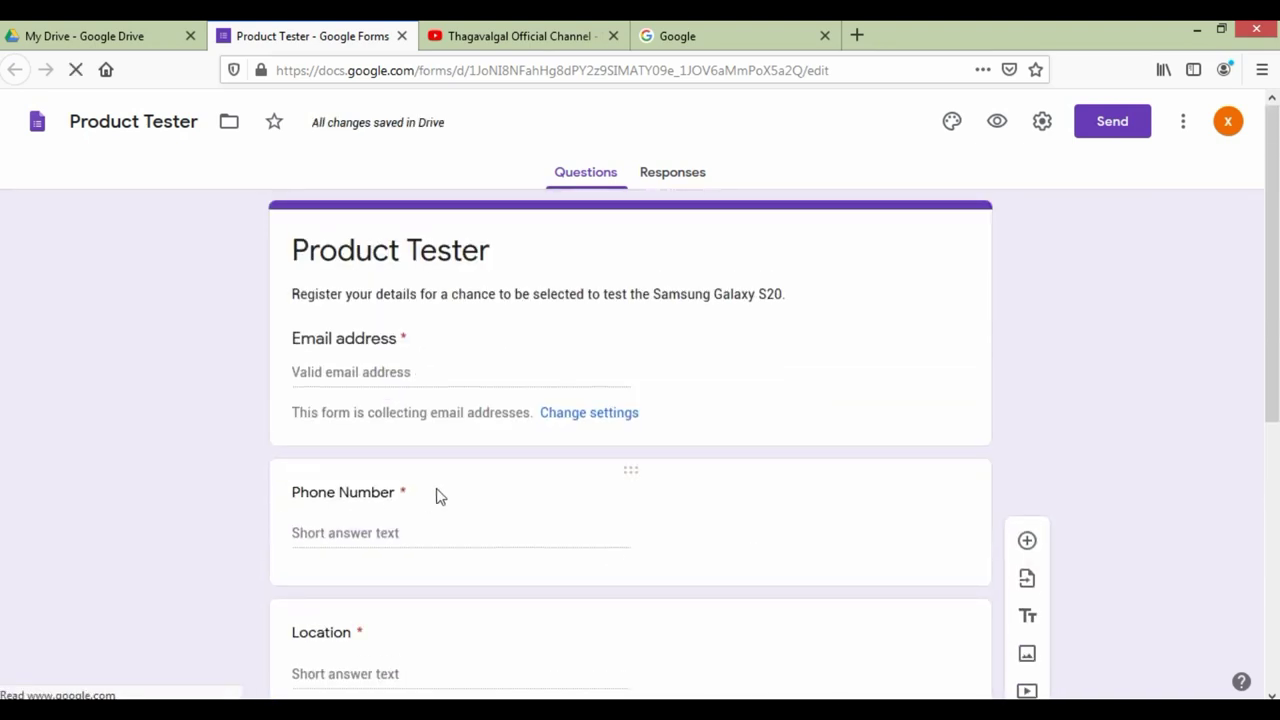
{"action": "scroll", "coordinate": [325, 325], "scroll_direction": "down", "scroll_amount": 5}
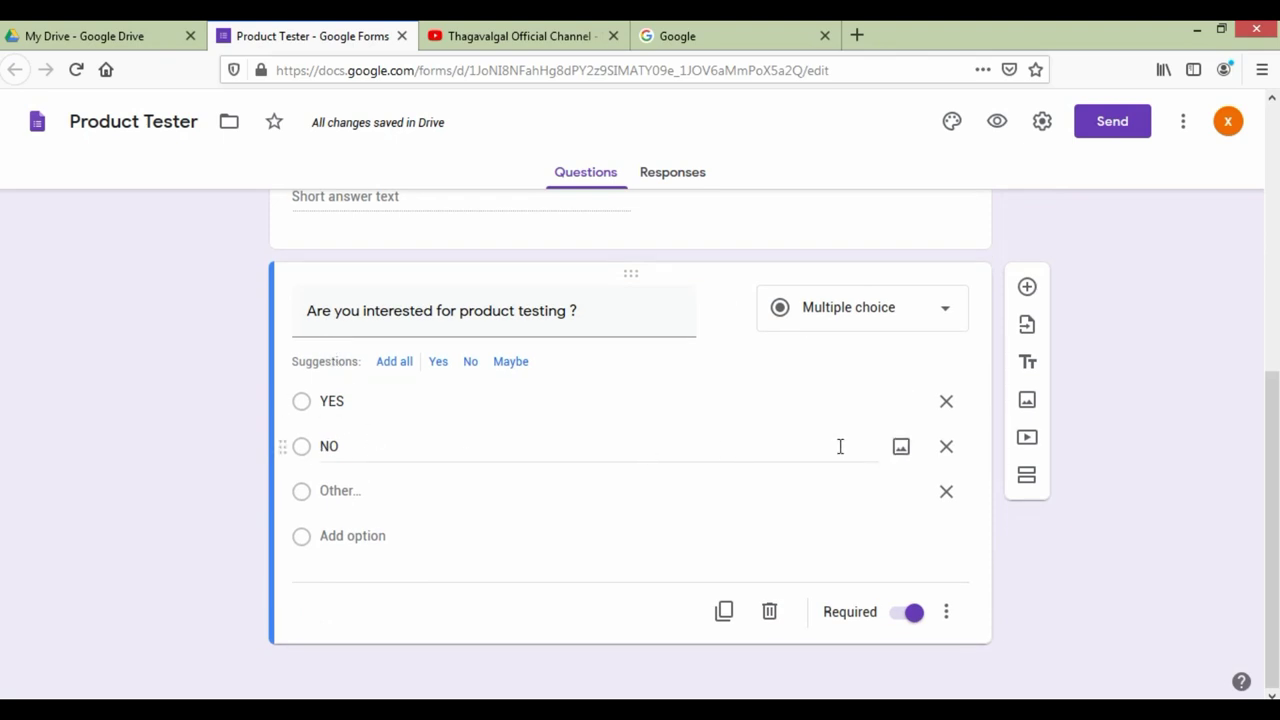
{"action": "scroll", "coordinate": [840, 446], "scroll_direction": "up", "scroll_amount": 5}
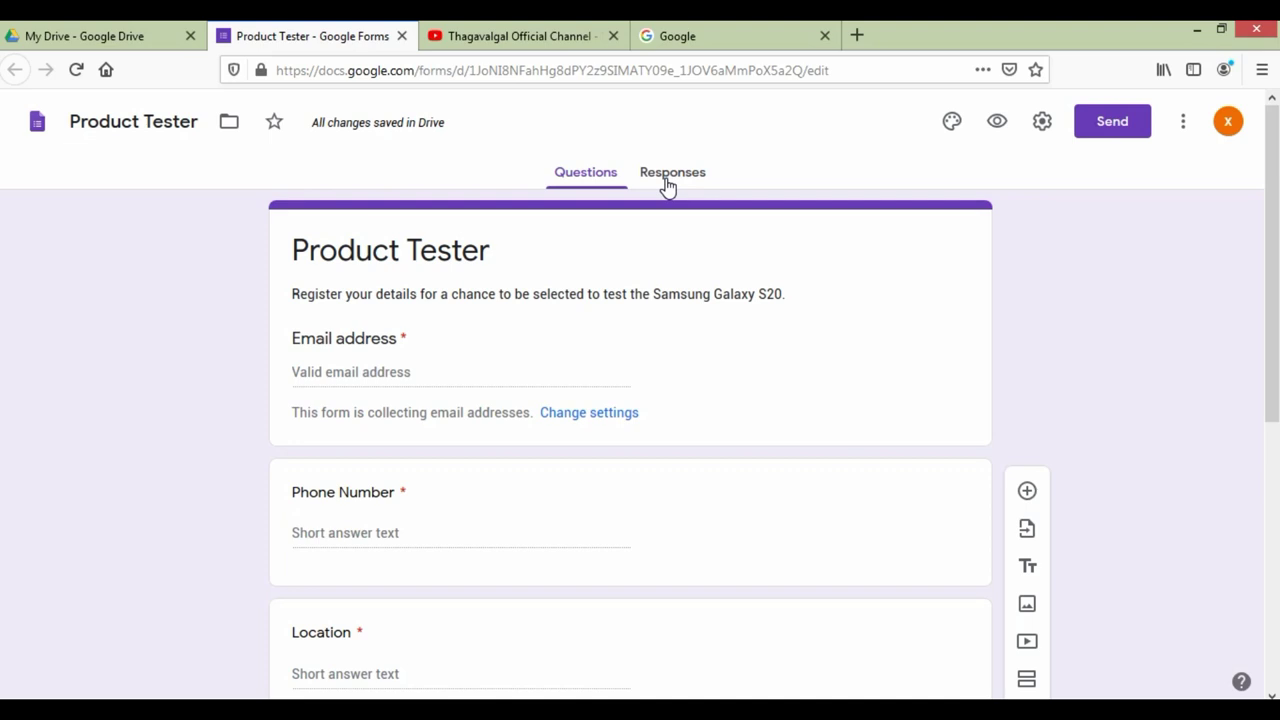
Step: Link responses to a new 'Product Tester (Responses)' spreadsheet and allow docs.google.com pop-ups
{"action": "left_click", "coordinate": [668, 180]}
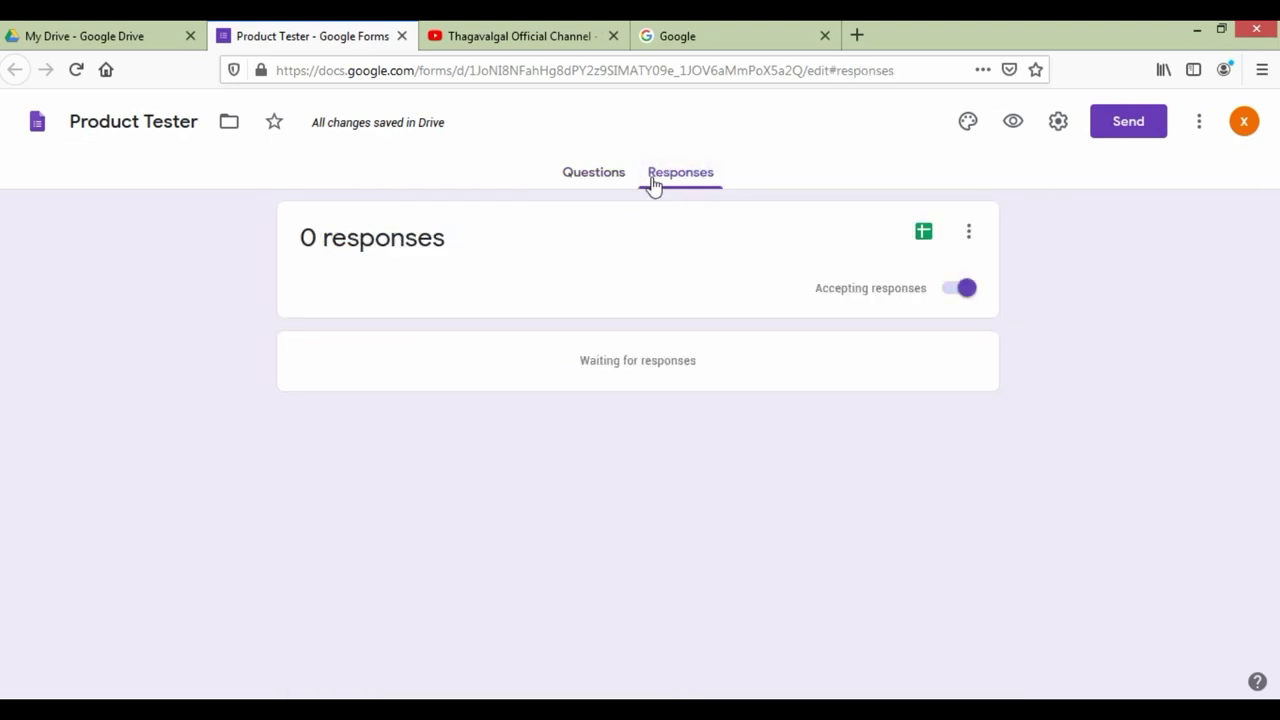
{"action": "left_click", "coordinate": [924, 234]}
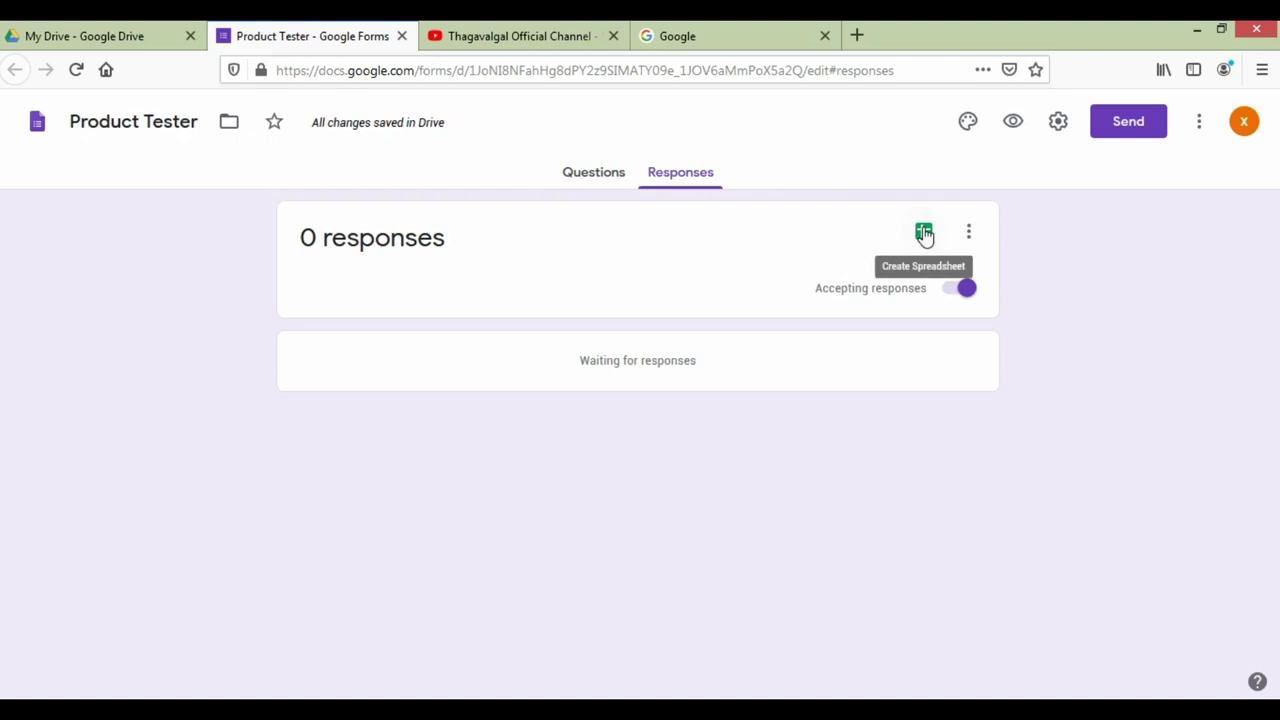
{"action": "left_click", "coordinate": [924, 234]}
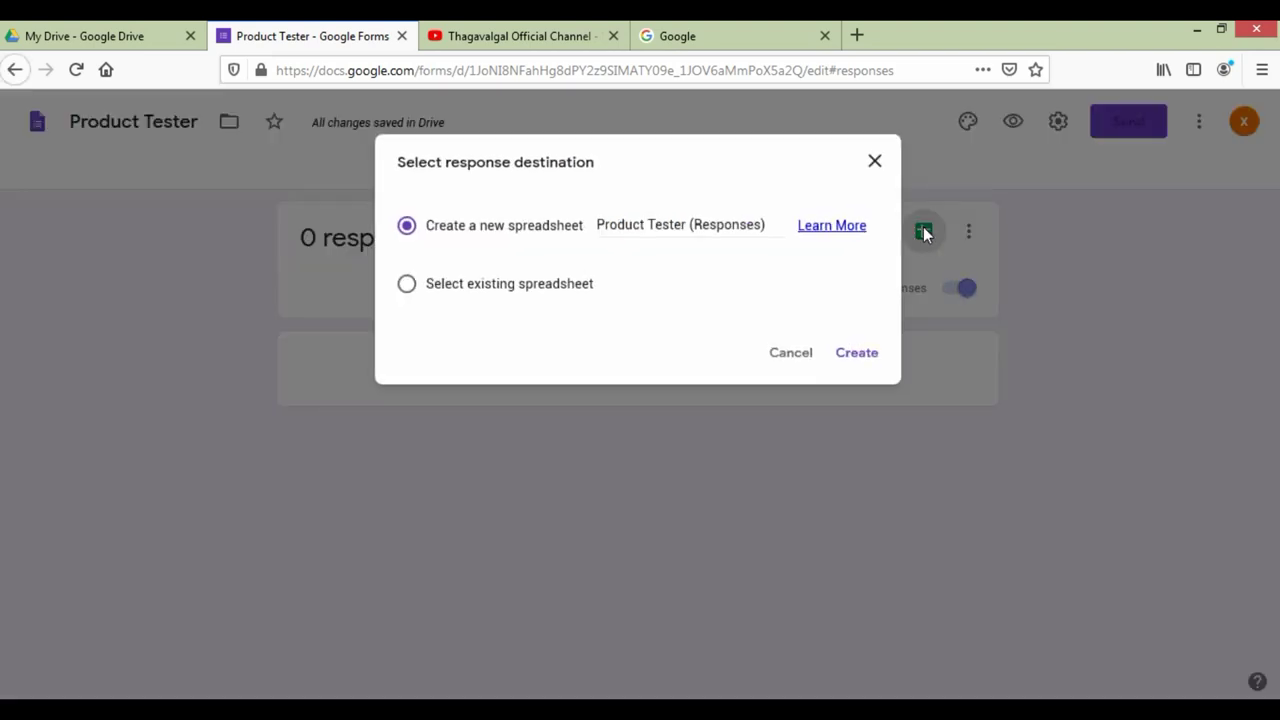
{"action": "left_click", "coordinate": [851, 366]}
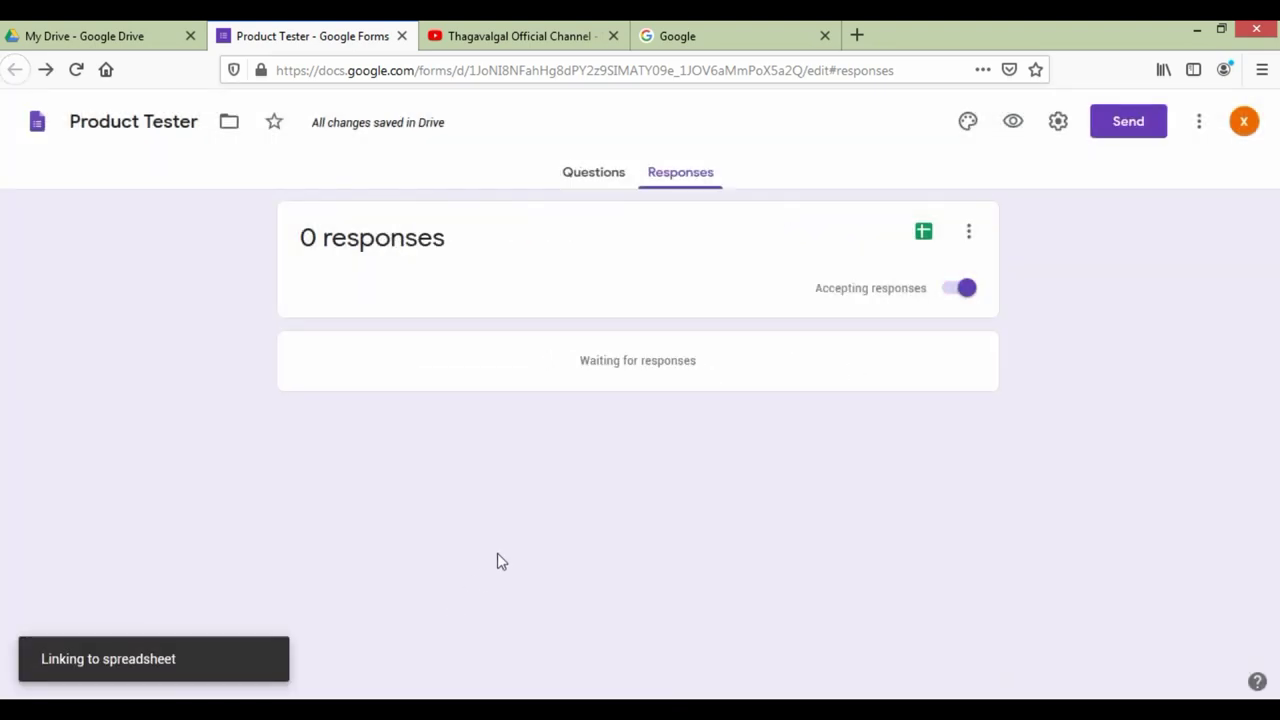
{"action": "left_click", "coordinate": [1210, 105]}
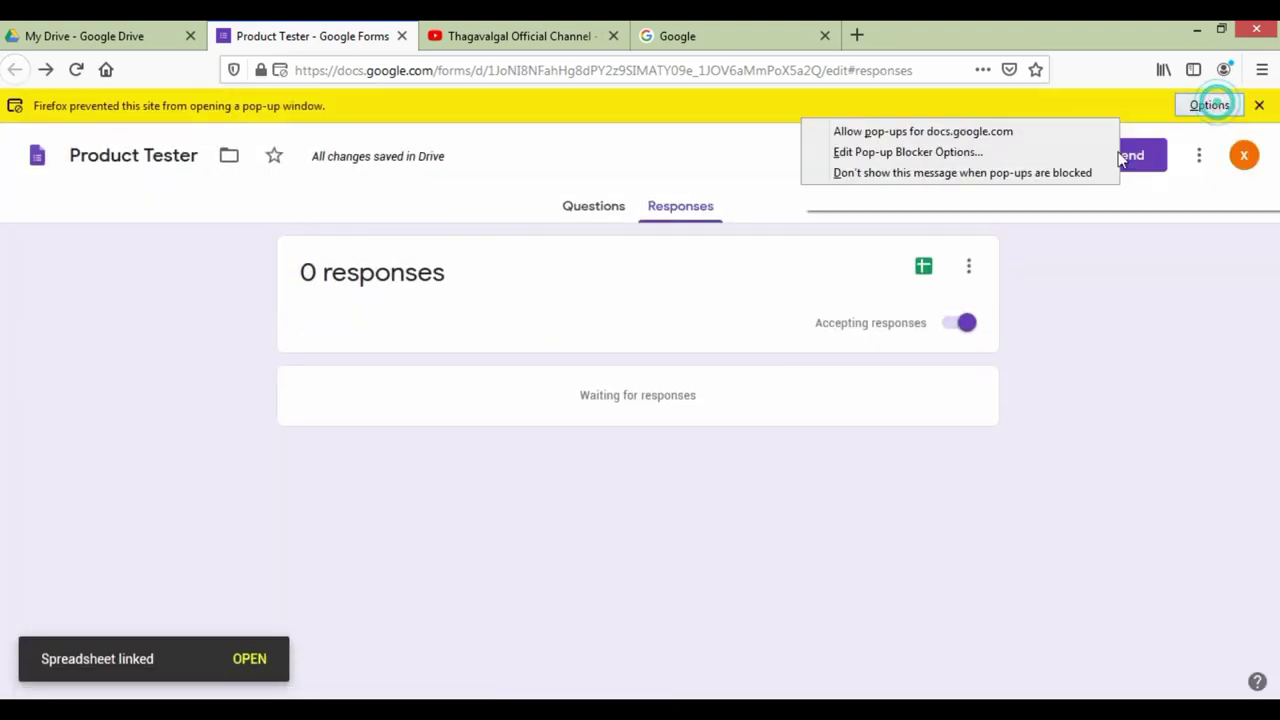
{"action": "left_click", "coordinate": [1020, 134]}
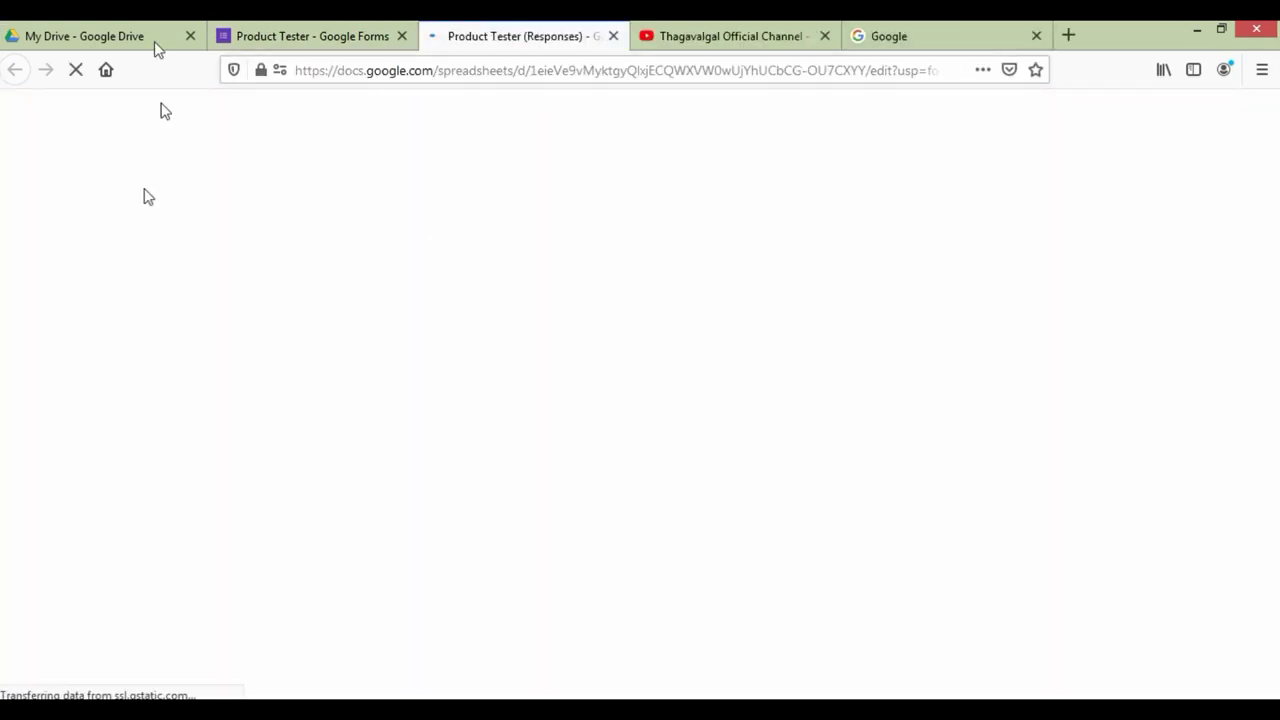
Step: Open the linked Product Tester (Responses) sheet and select cells A2 and B2
{"action": "left_click", "coordinate": [322, 36]}
{"action": "left_click", "coordinate": [592, 177]}
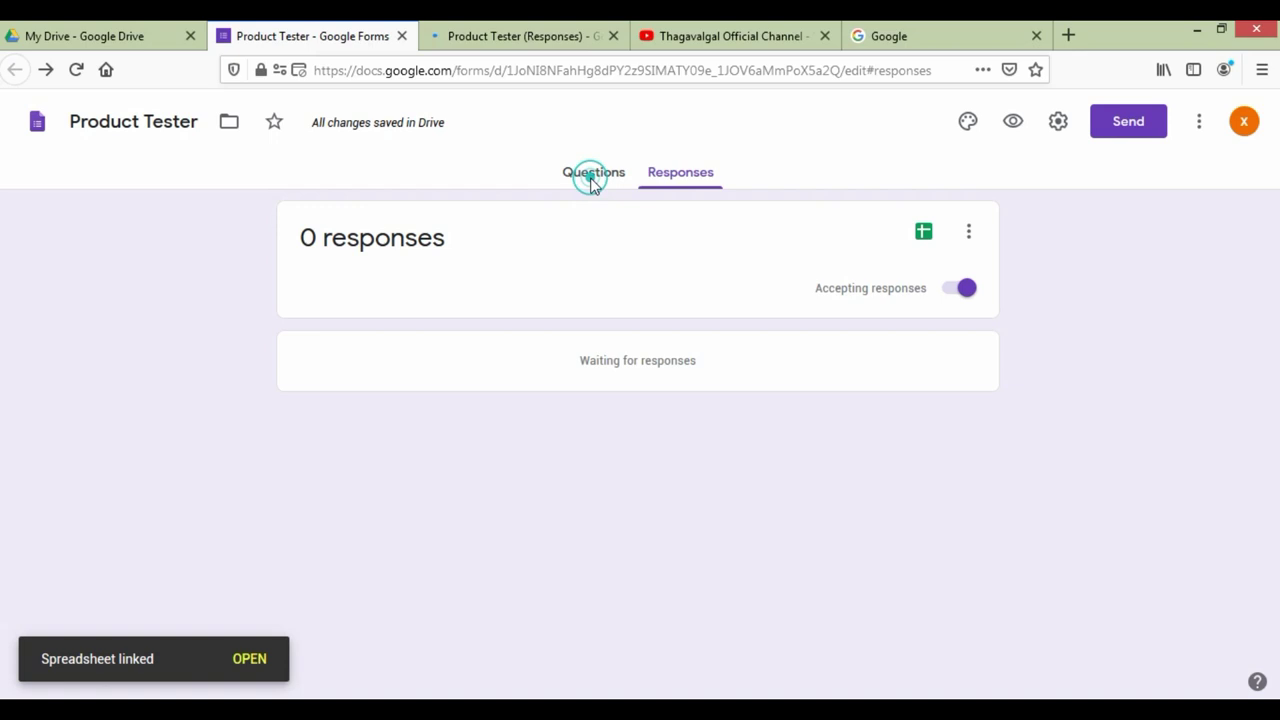
{"action": "left_click", "coordinate": [480, 30]}
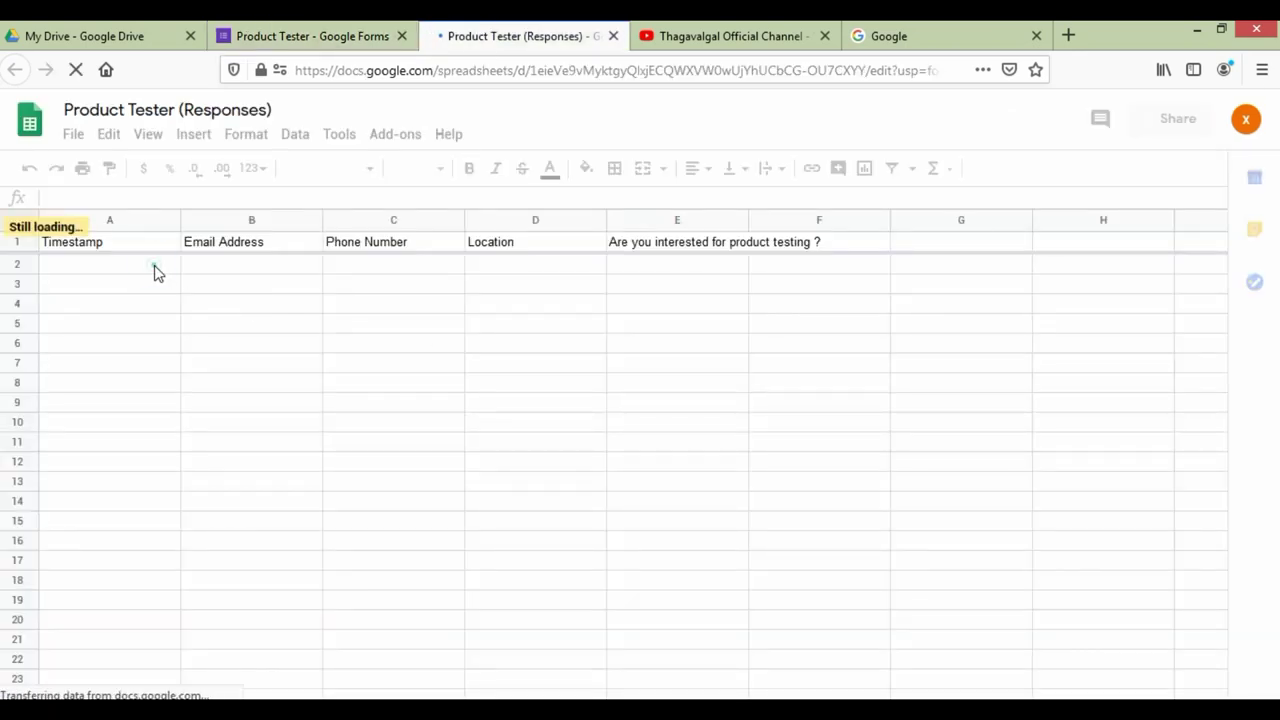
{"action": "left_click", "coordinate": [143, 268]}
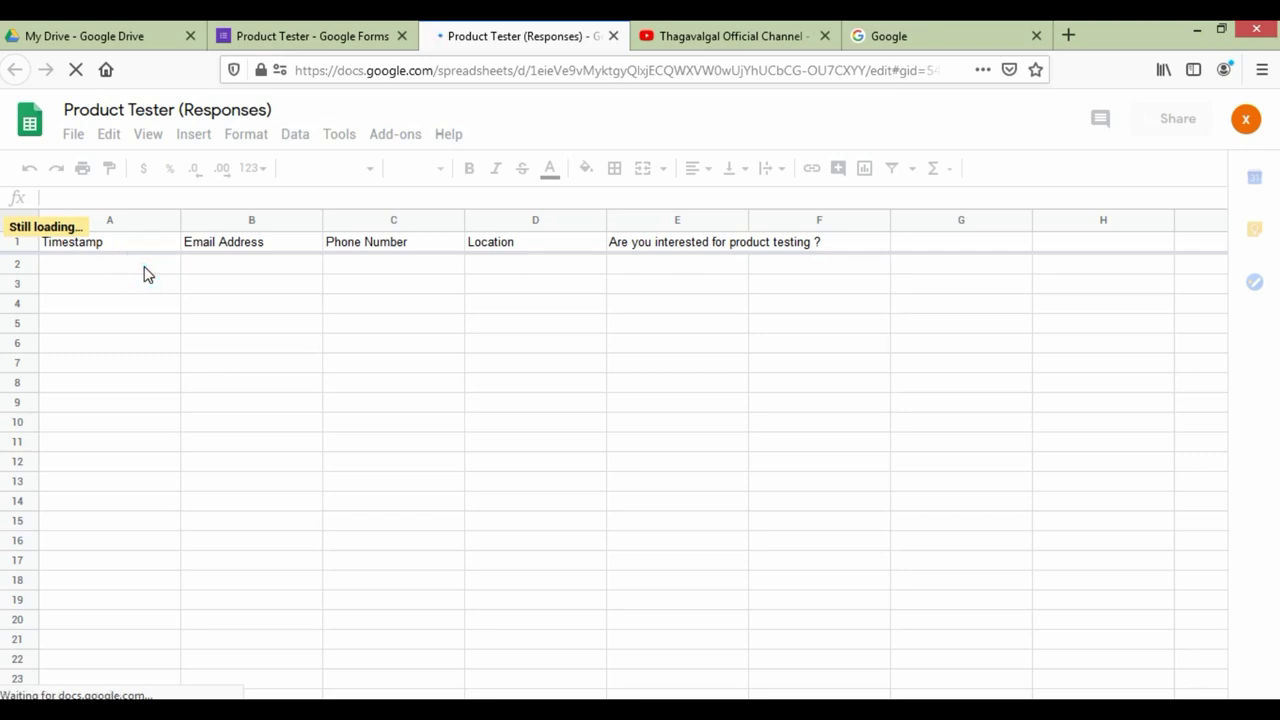
{"action": "left_click", "coordinate": [237, 263]}
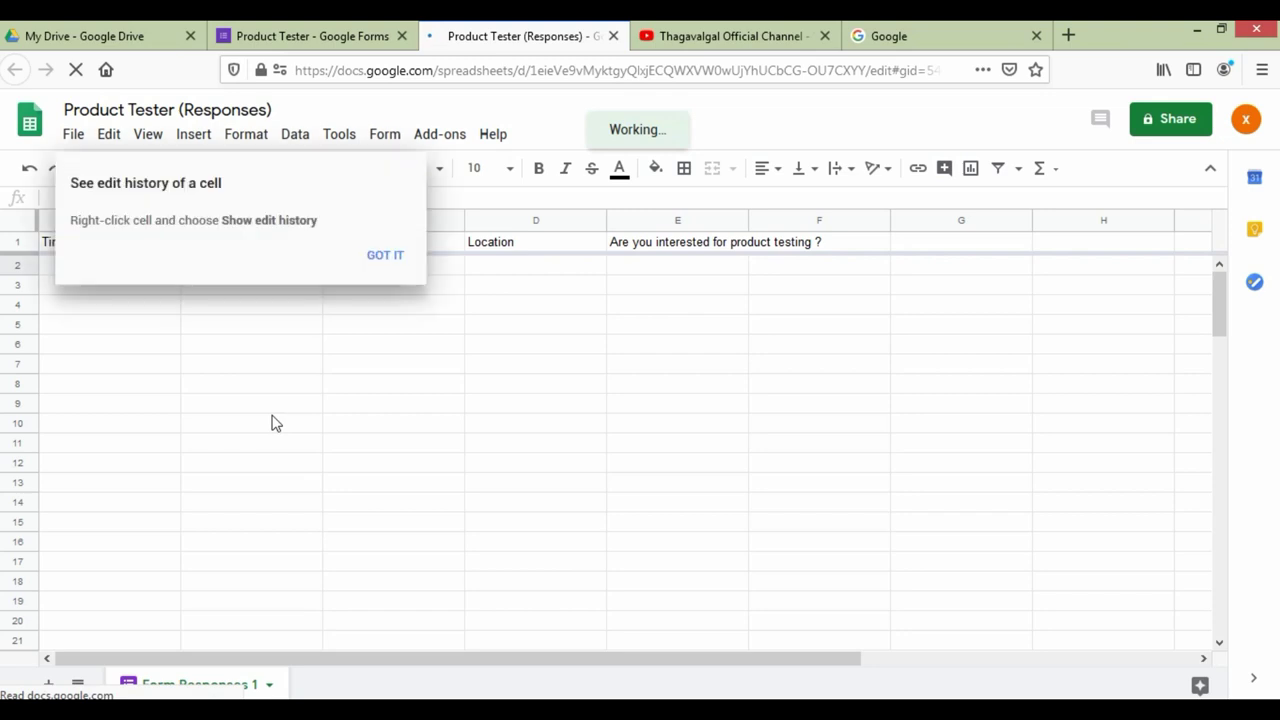
Step: Dismiss the edit-history tip, check the question headers, and return to the form editor
{"action": "left_click", "coordinate": [385, 259]}
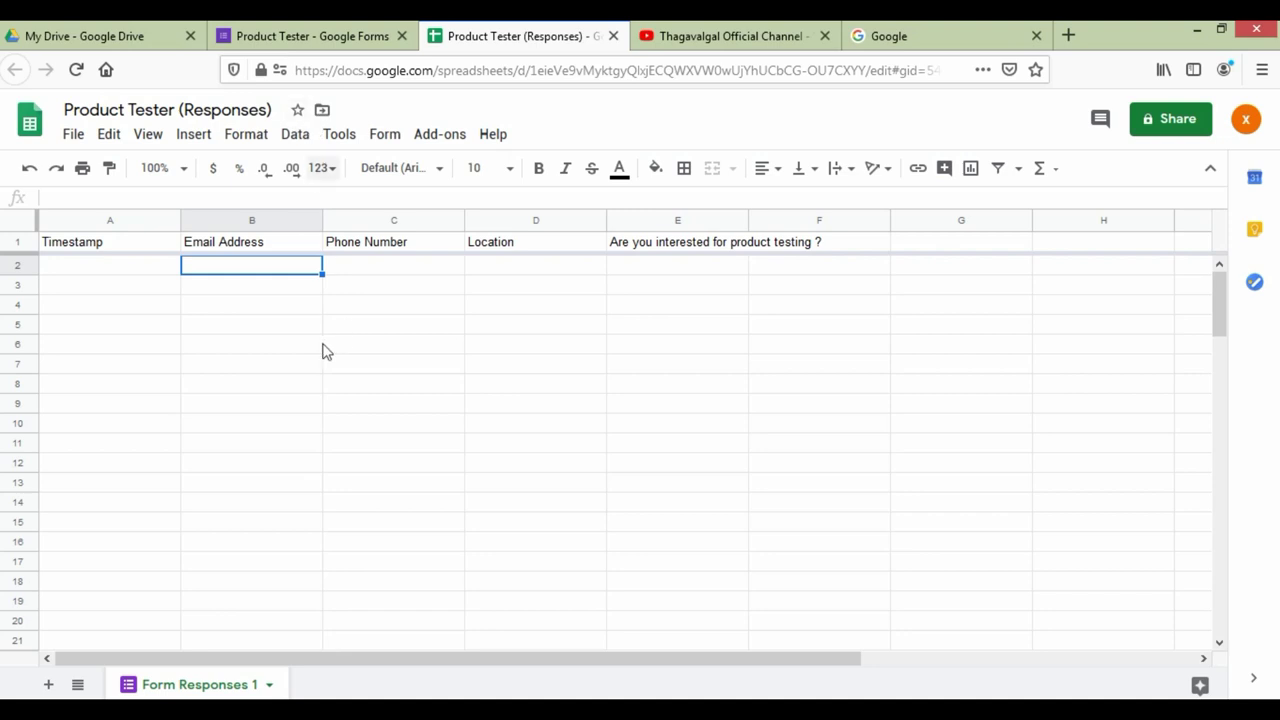
{"action": "scroll", "coordinate": [295, 355], "scroll_direction": "down", "scroll_amount": 2}
{"action": "scroll", "coordinate": [295, 389], "scroll_direction": "up", "scroll_amount": 2}
{"action": "left_click", "coordinate": [345, 46]}
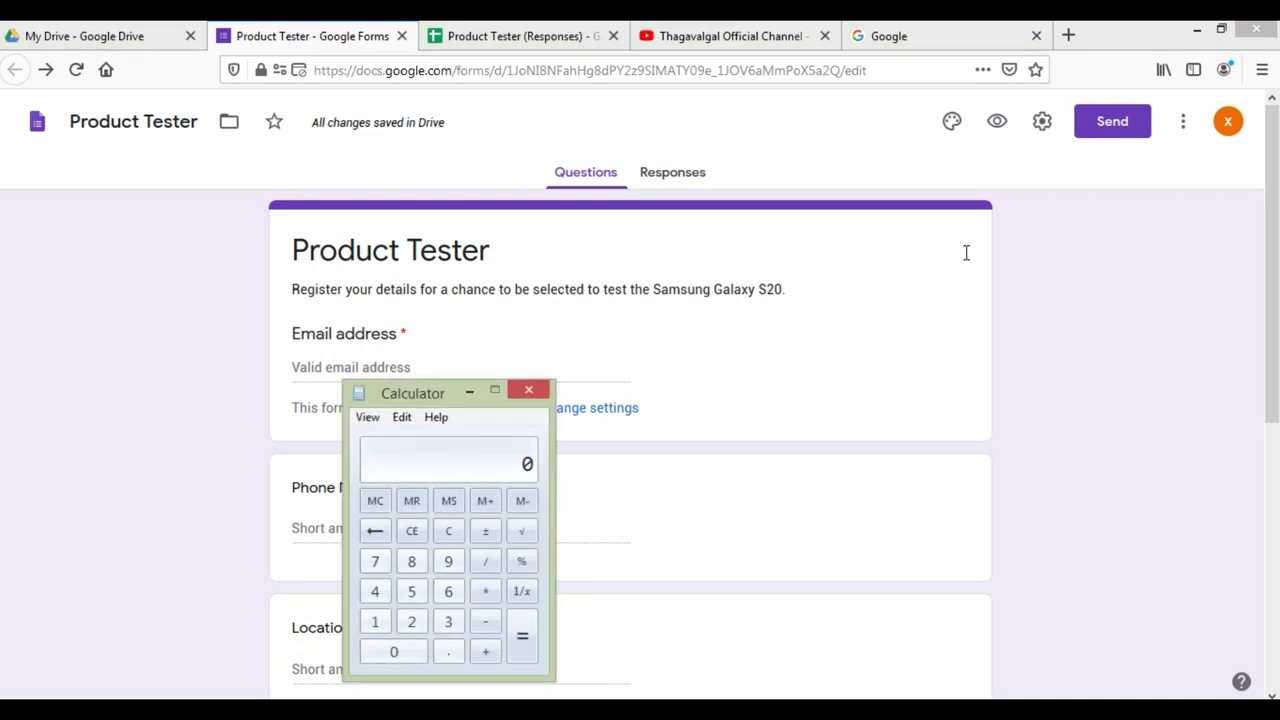
Step: Compute 500 × 3 and 1500 × 68 in the calculator, then close it
{"action": "type", "text": "*3"}
{"action": "key", "text": "Return"}
{"action": "type", "text": "*668"}
{"action": "key", "text": "Return"}
{"action": "key", "text": "Escape"}
{"action": "left_click", "coordinate": [532, 390]}
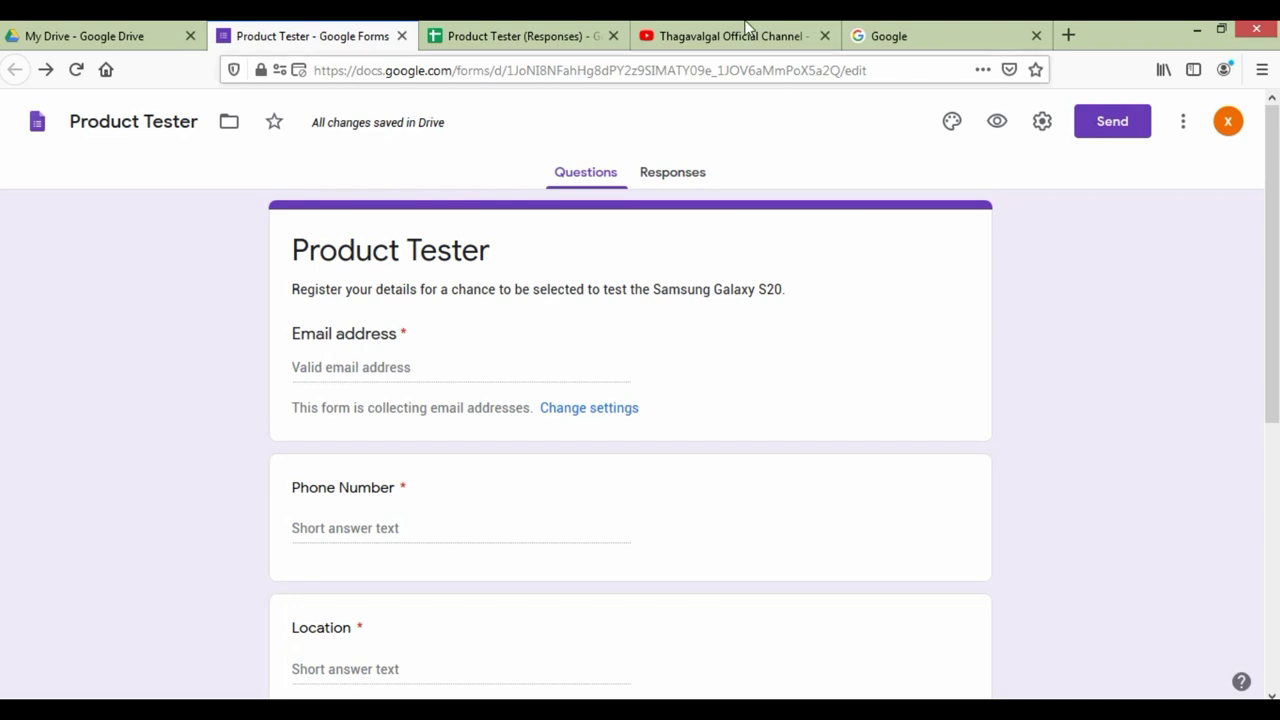
Step: Close the YouTube channel tab and show the Product Tester form's responses summary
{"action": "left_click", "coordinate": [745, 35]}
{"action": "scroll", "coordinate": [890, 352], "scroll_direction": "down", "scroll_amount": 5}
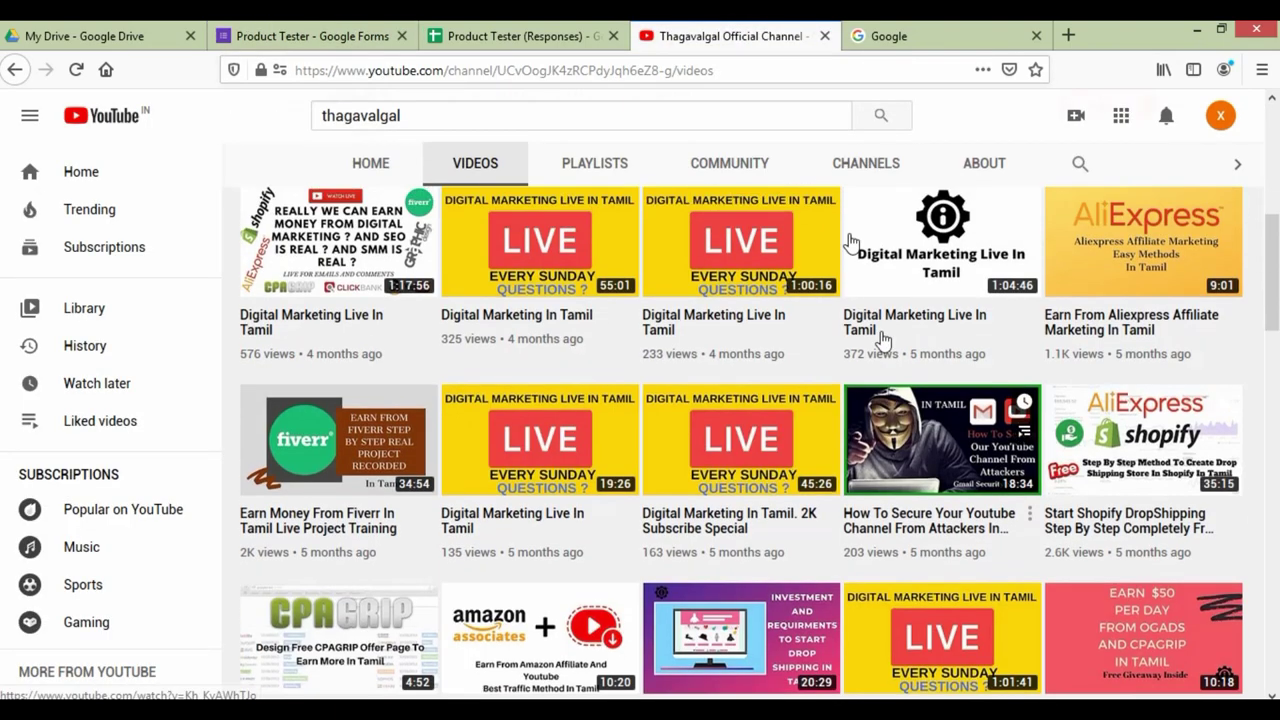
{"action": "scroll", "coordinate": [855, 250], "scroll_direction": "up", "scroll_amount": 5}
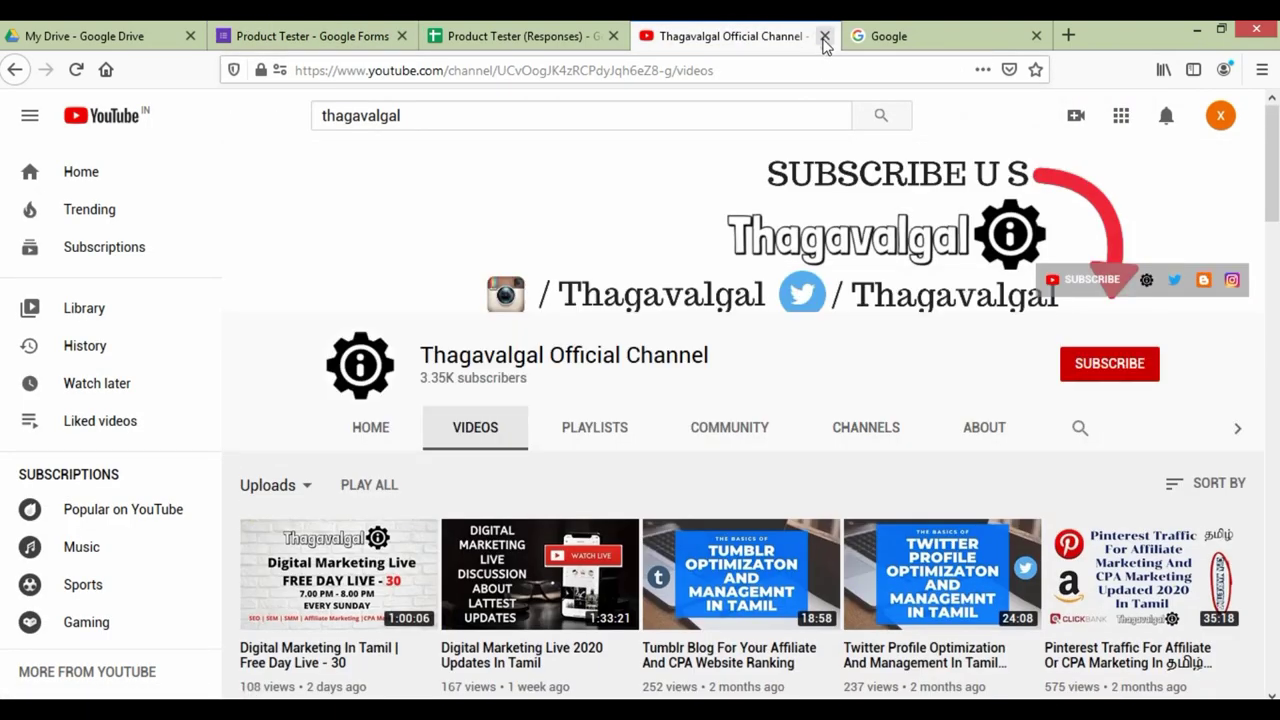
{"action": "left_click", "coordinate": [825, 37]}
{"action": "left_click", "coordinate": [262, 35]}
{"action": "left_click", "coordinate": [689, 180]}
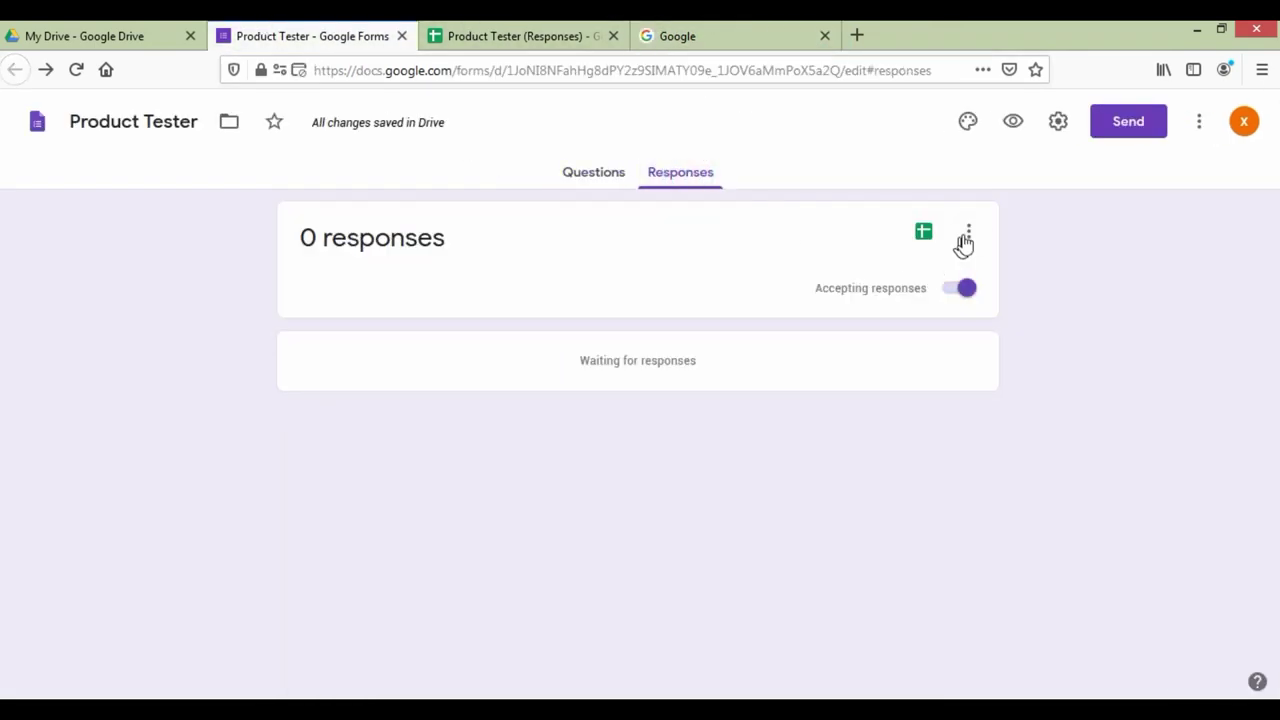
Step: Enable 'Get email notifications for new responses' from the Responses menu, then go to Settings
{"action": "left_click", "coordinate": [969, 232]}
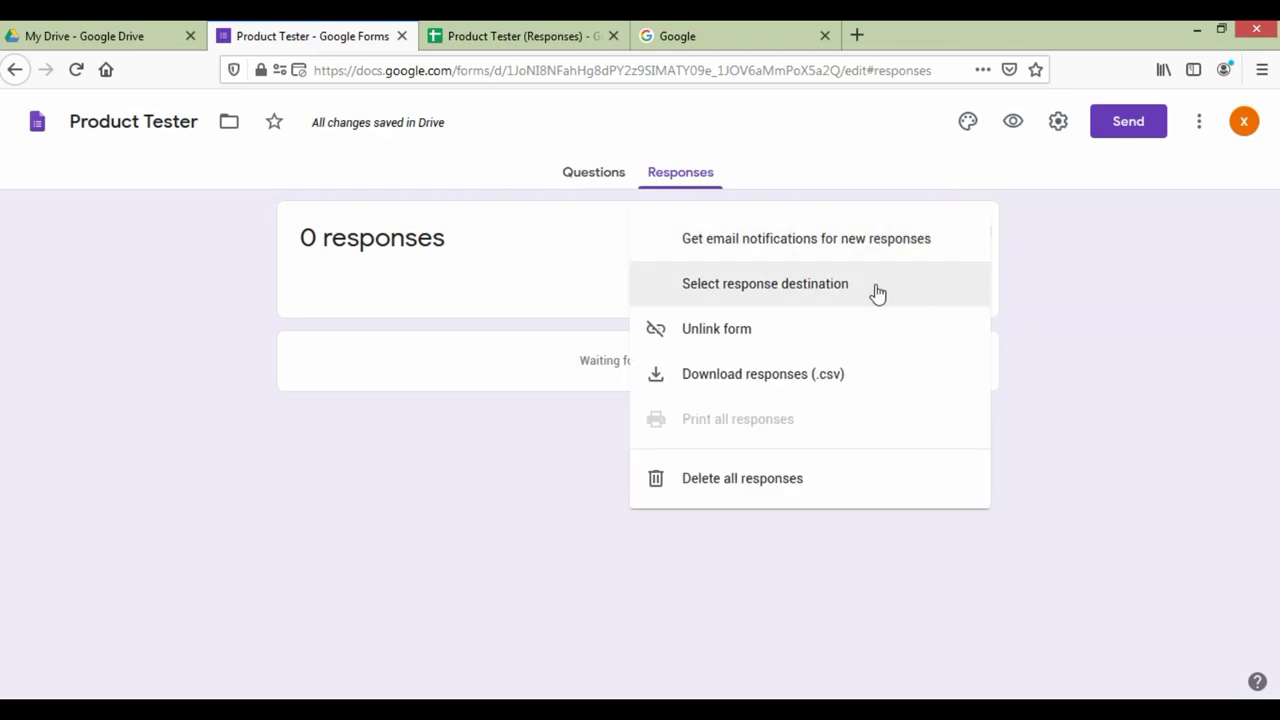
{"action": "left_click", "coordinate": [770, 254]}
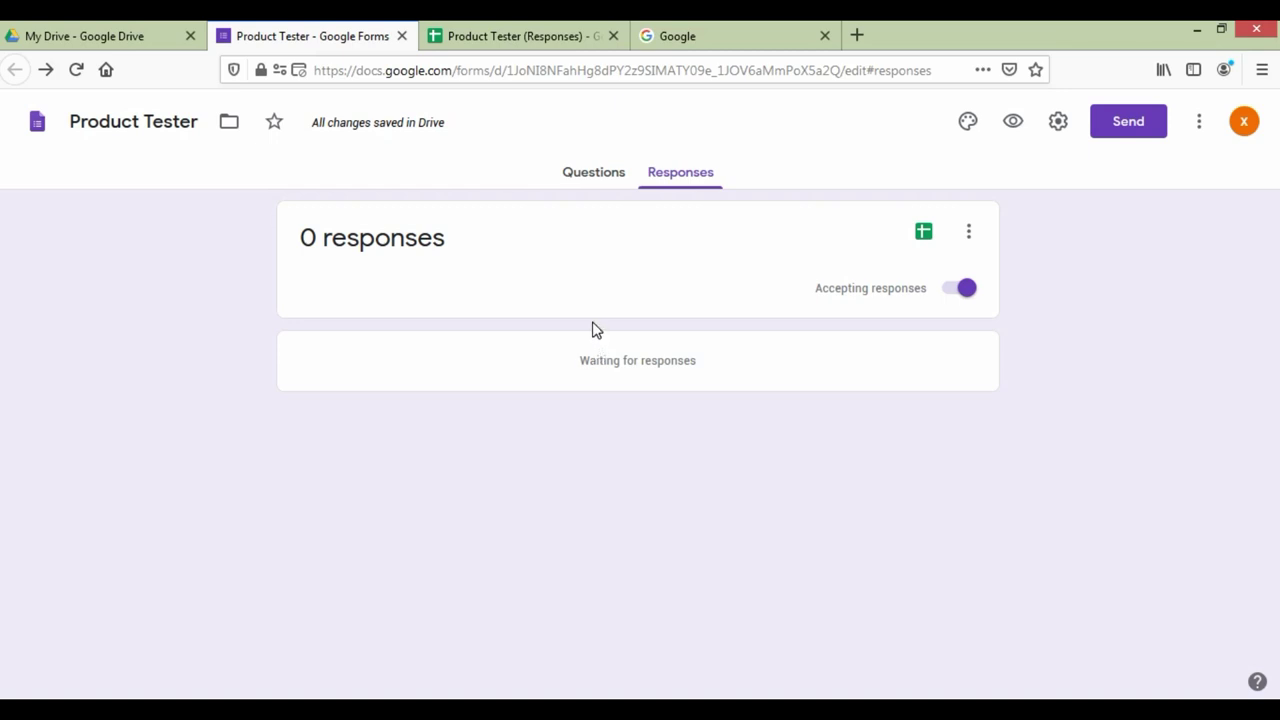
{"action": "left_click", "coordinate": [968, 234]}
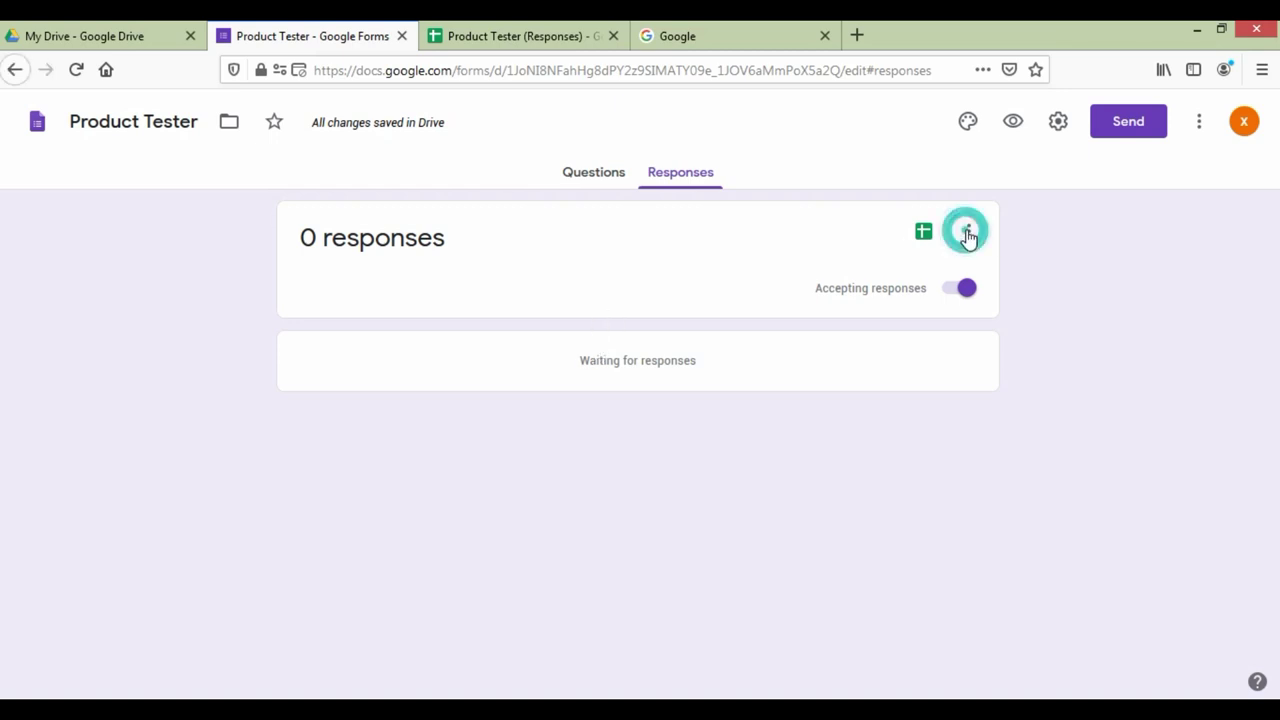
{"action": "left_click", "coordinate": [1058, 124]}
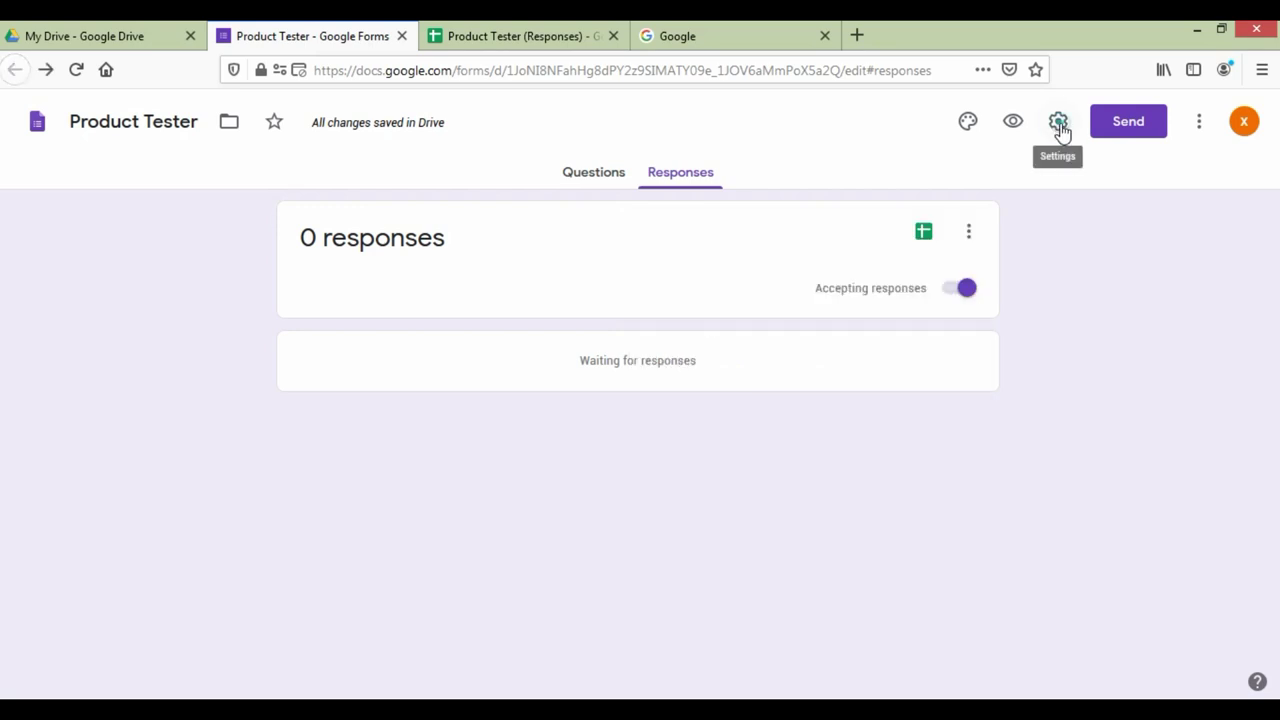
{"action": "left_click", "coordinate": [1058, 123]}
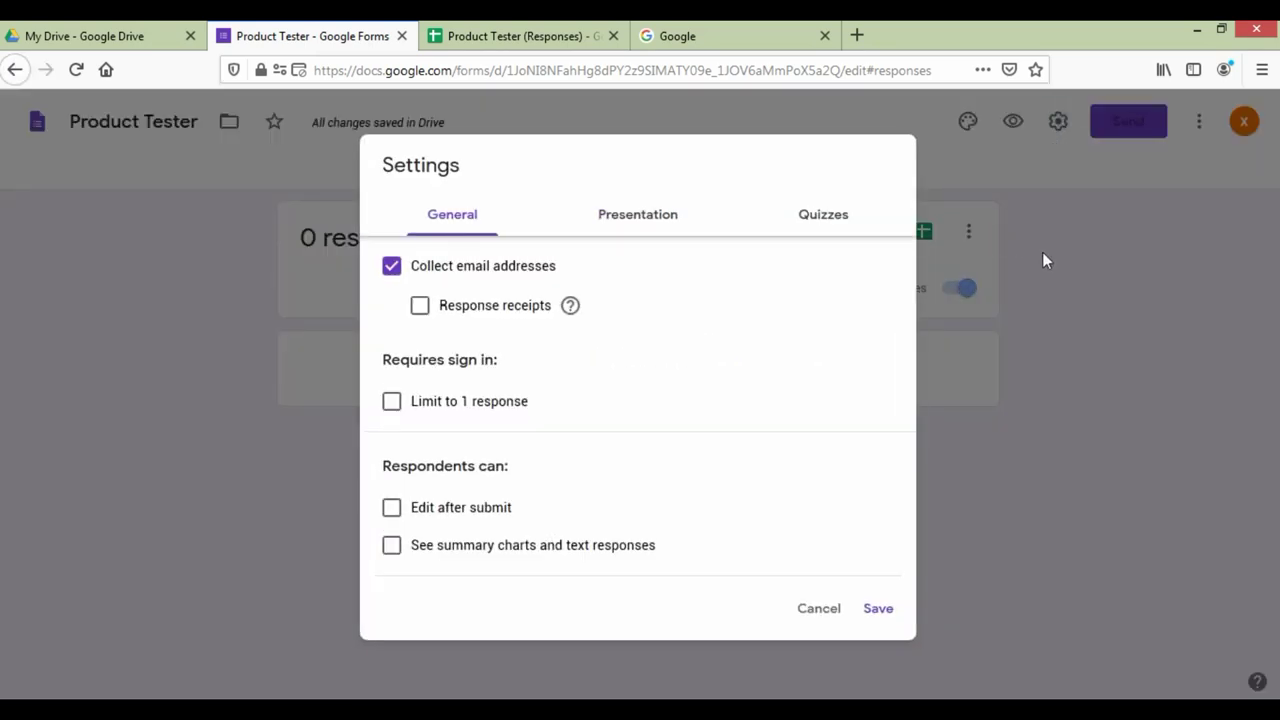
Step: Turn on Show progress bar in the form's Presentation settings
{"action": "left_click", "coordinate": [1044, 258]}
{"action": "left_click", "coordinate": [1056, 124]}
{"action": "left_click", "coordinate": [632, 221]}
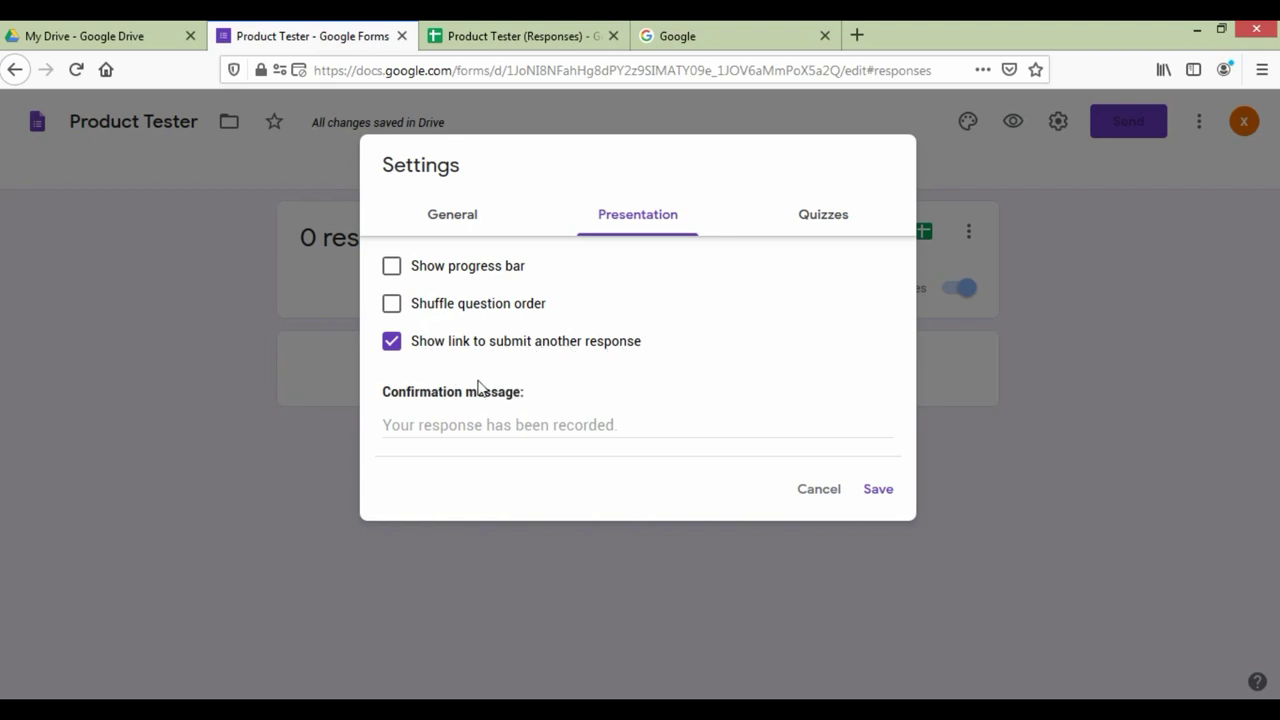
{"action": "left_click", "coordinate": [393, 270]}
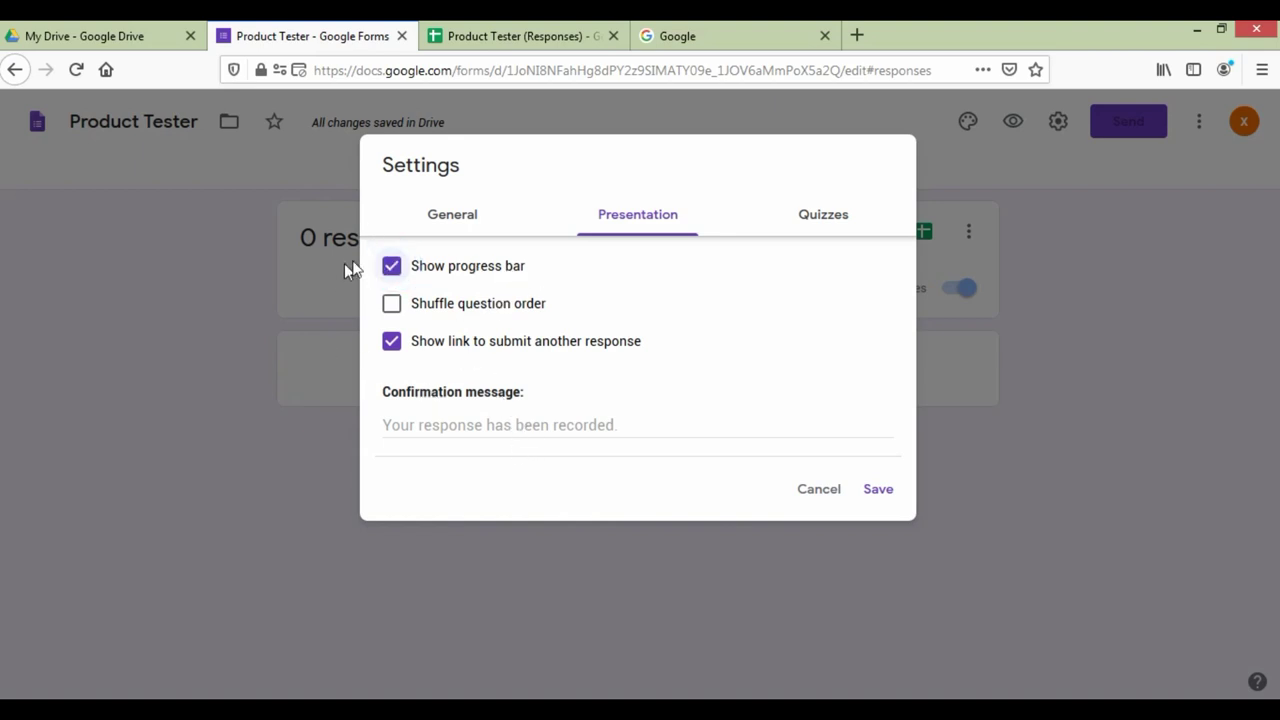
Step: Set the confirmation message to 'APPLY HERE' plus the product-testing description and signup link from Notepad, and save
{"action": "left_click", "coordinate": [474, 422]}
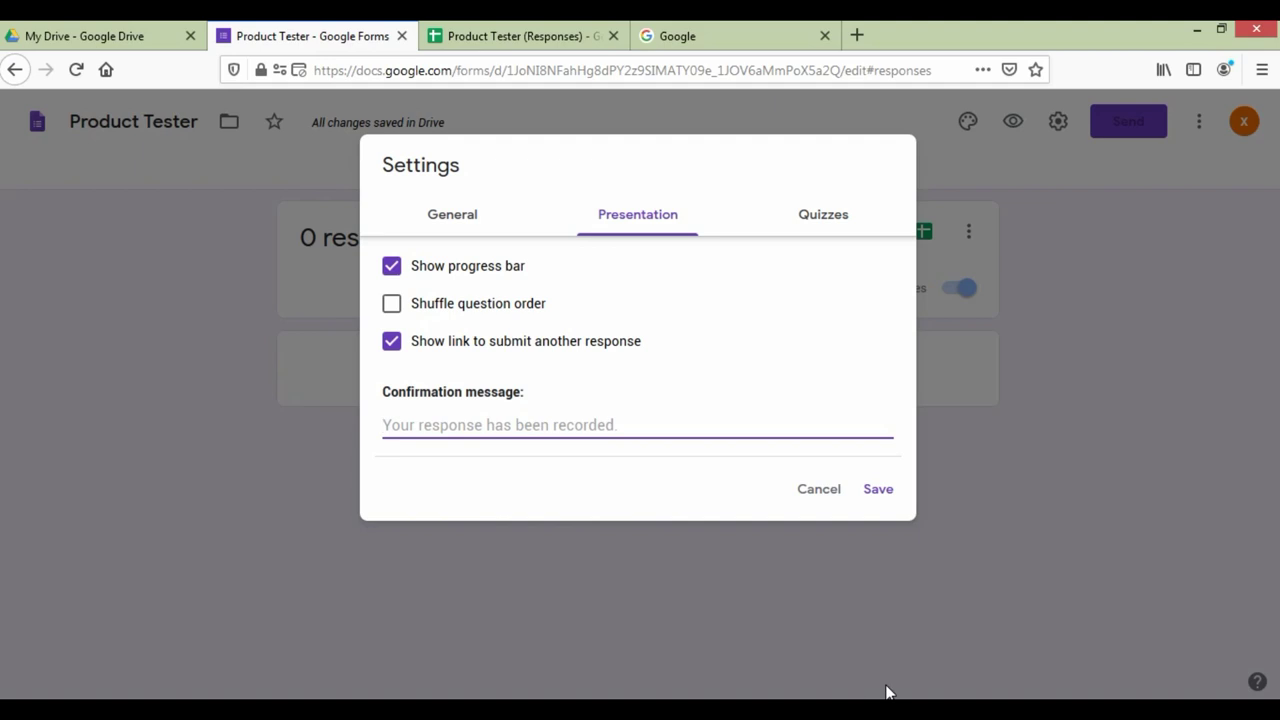
{"action": "type", "text": "APPLY"}
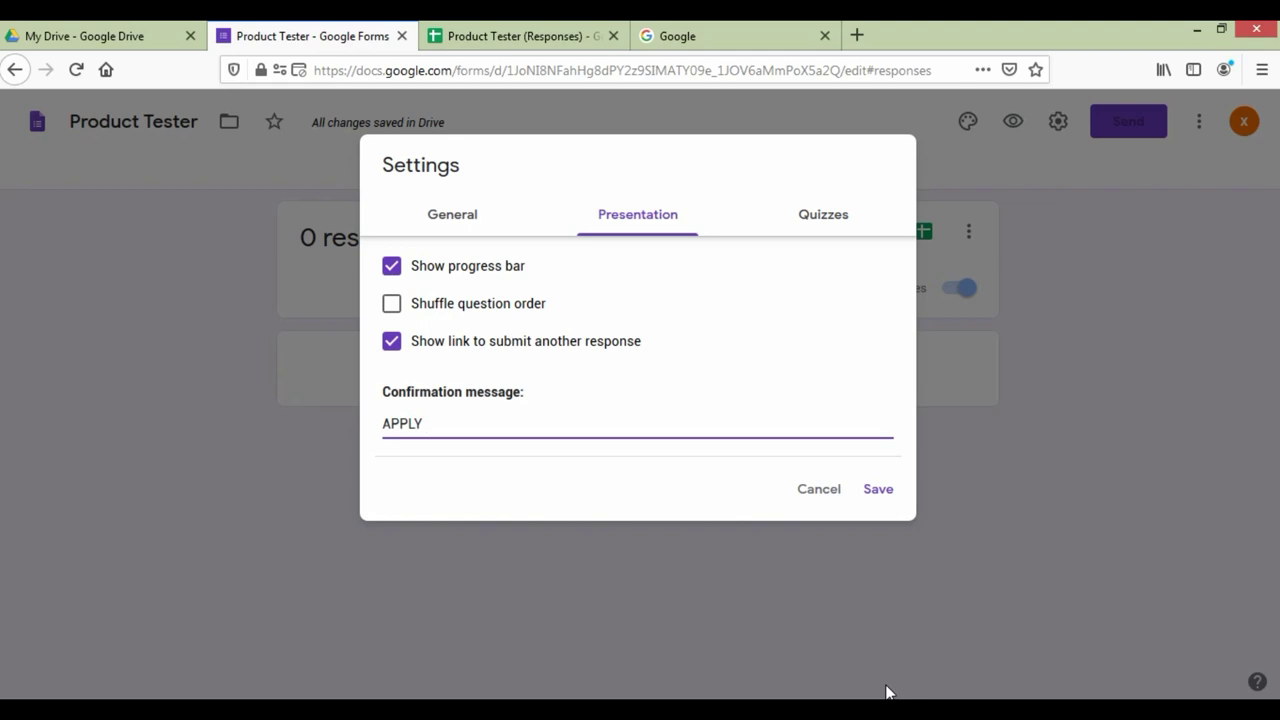
{"action": "type", "text": " HERE"}
{"action": "key", "text": "Return"}
{"action": "key", "text": "alt+Tab"}
{"action": "left_click_drag", "start_coordinate": [4, 92], "coordinate": [855, 161]}
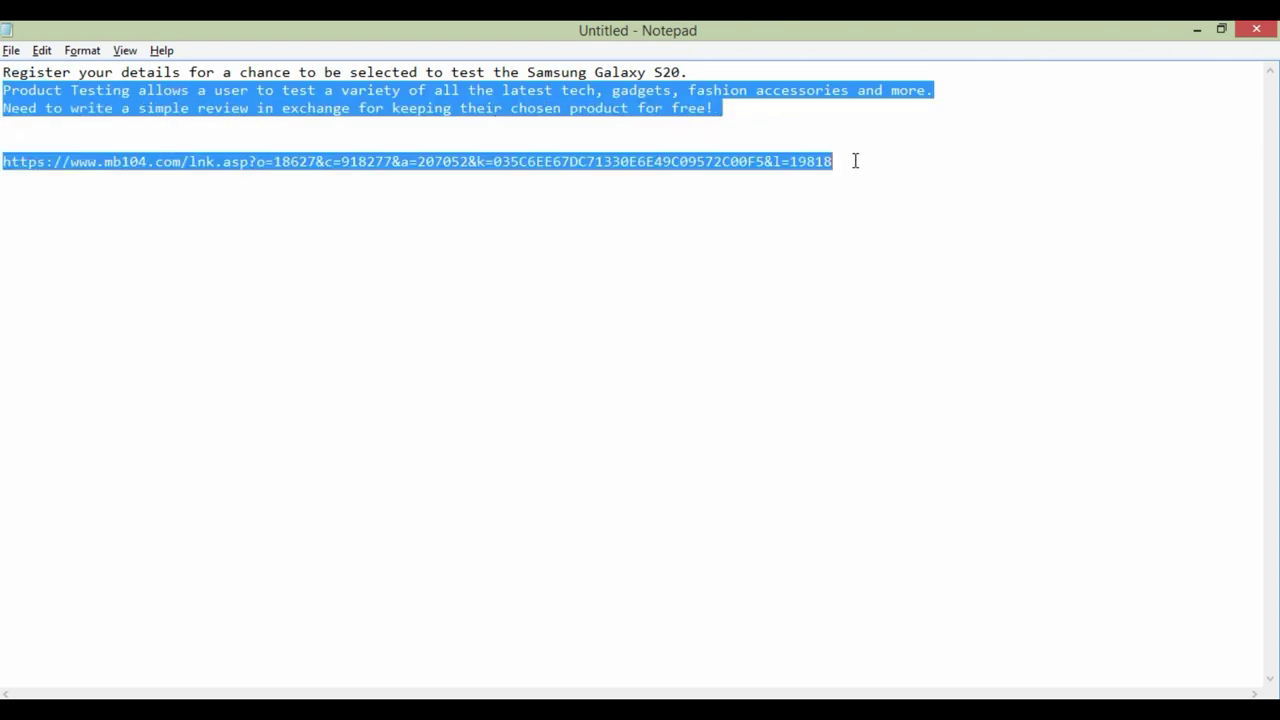
{"action": "key", "text": "ctrl+c"}
{"action": "key", "text": "alt+Tab"}
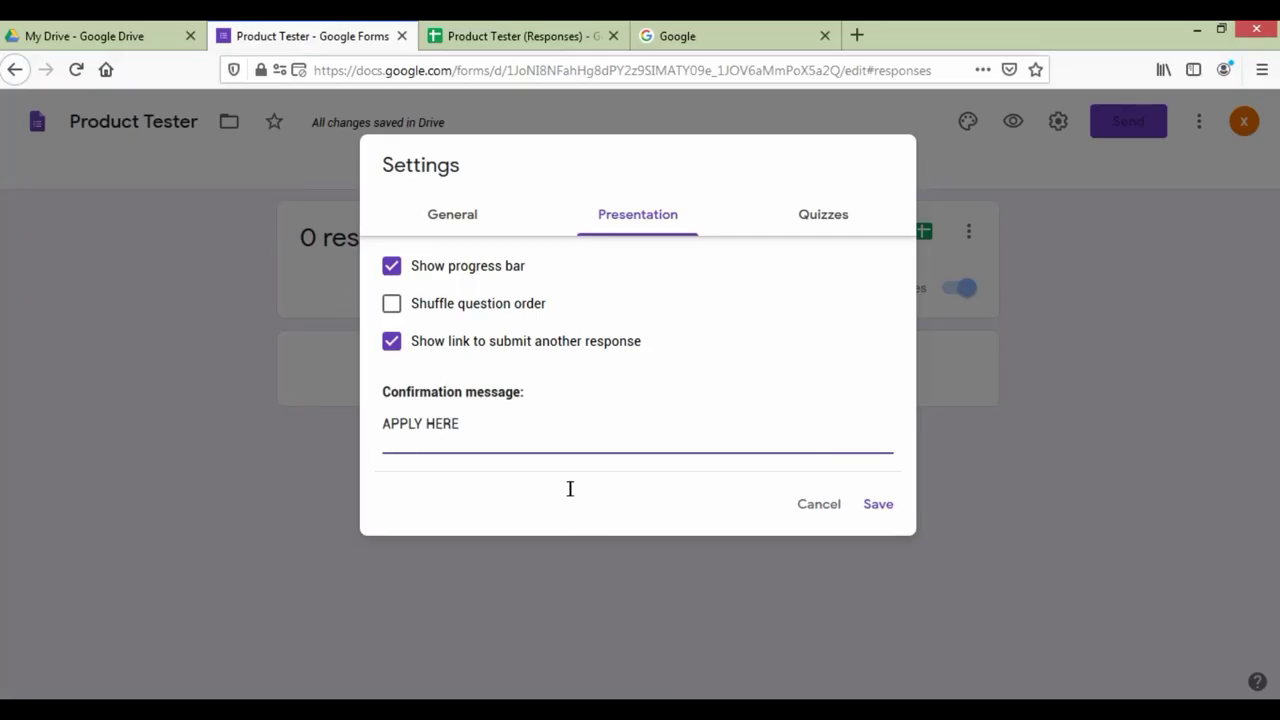
{"action": "key", "text": "ctrl+v"}
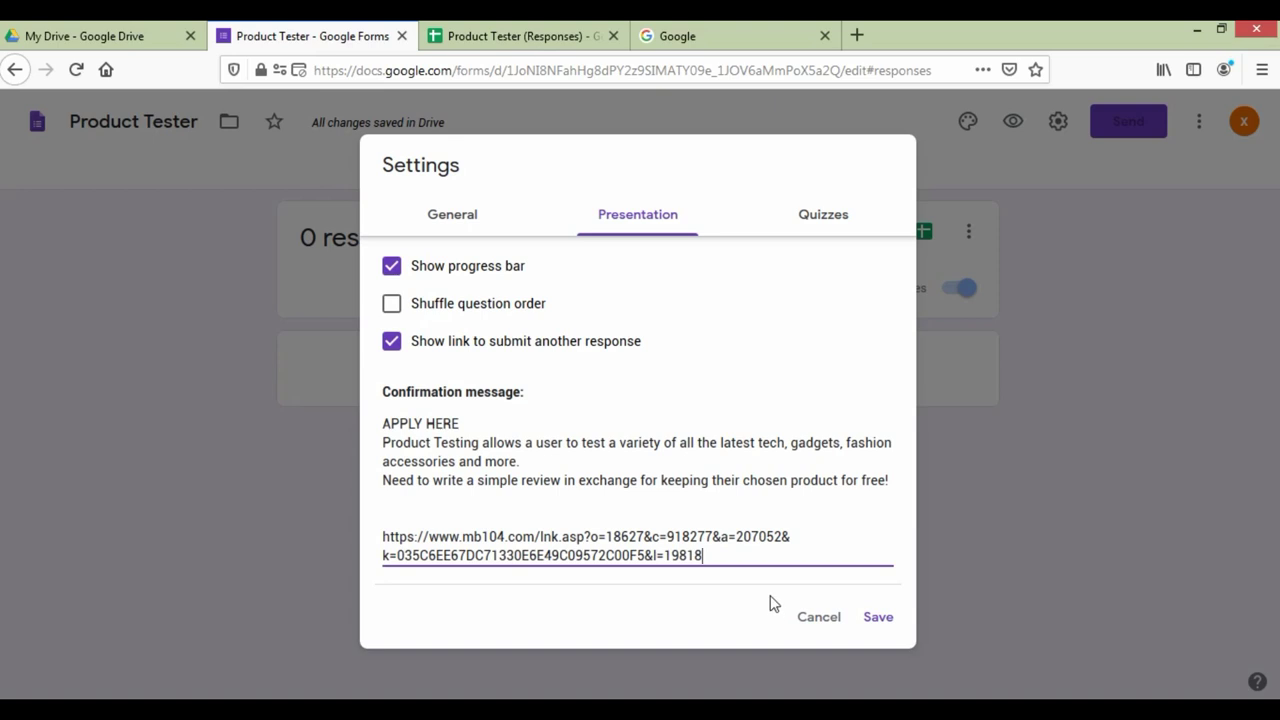
{"action": "left_click", "coordinate": [880, 620]}
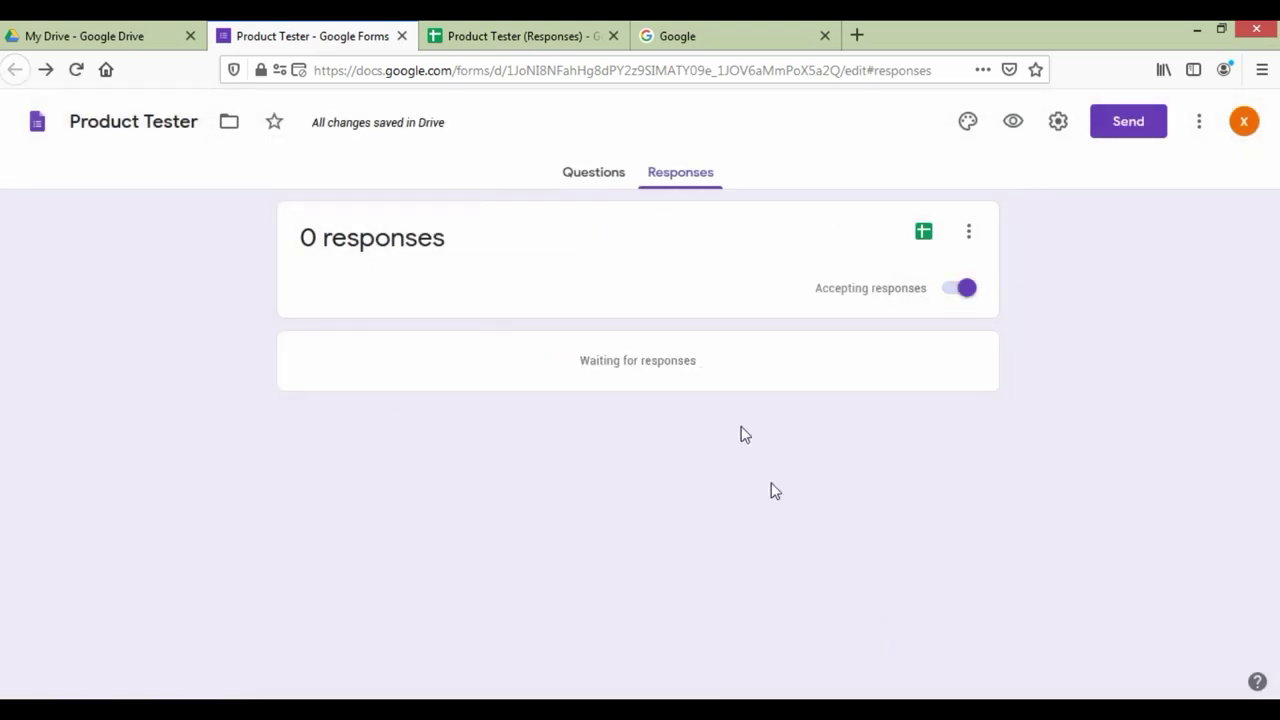
Step: Copy the form's shortened share link from the Send dialog
{"action": "left_click", "coordinate": [606, 176]}
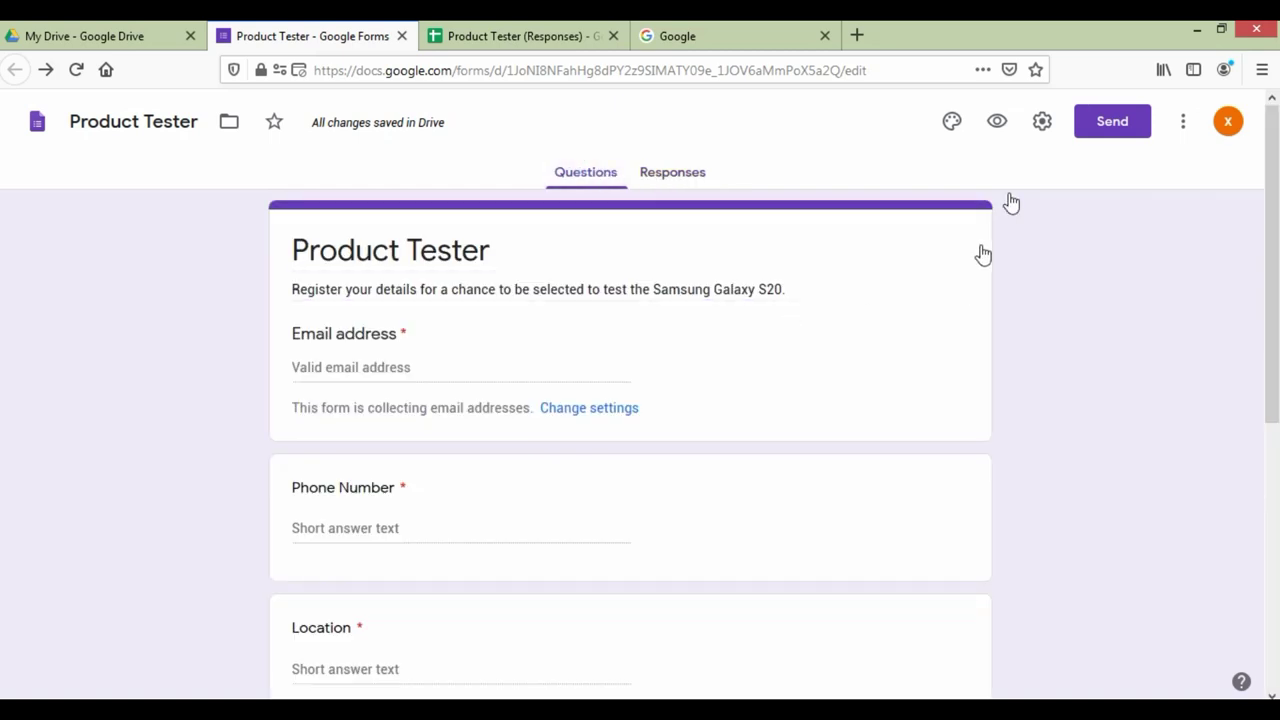
{"action": "left_click", "coordinate": [1115, 127]}
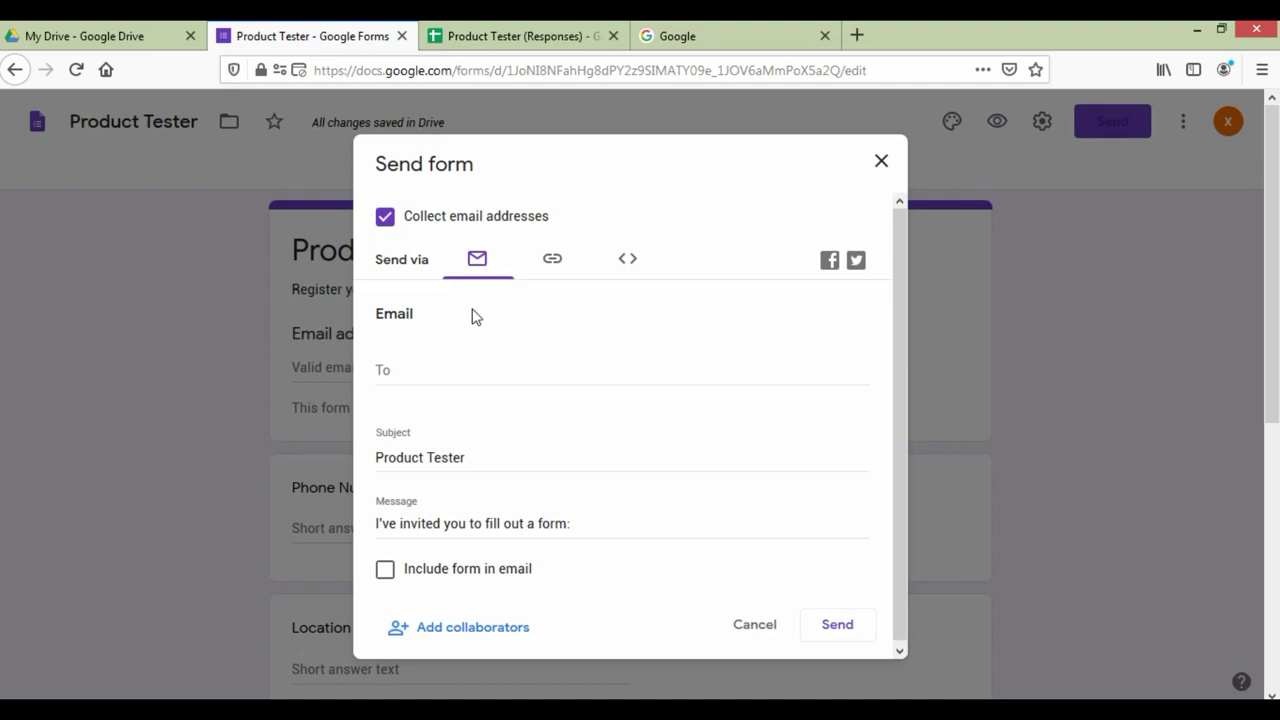
{"action": "left_click", "coordinate": [558, 261]}
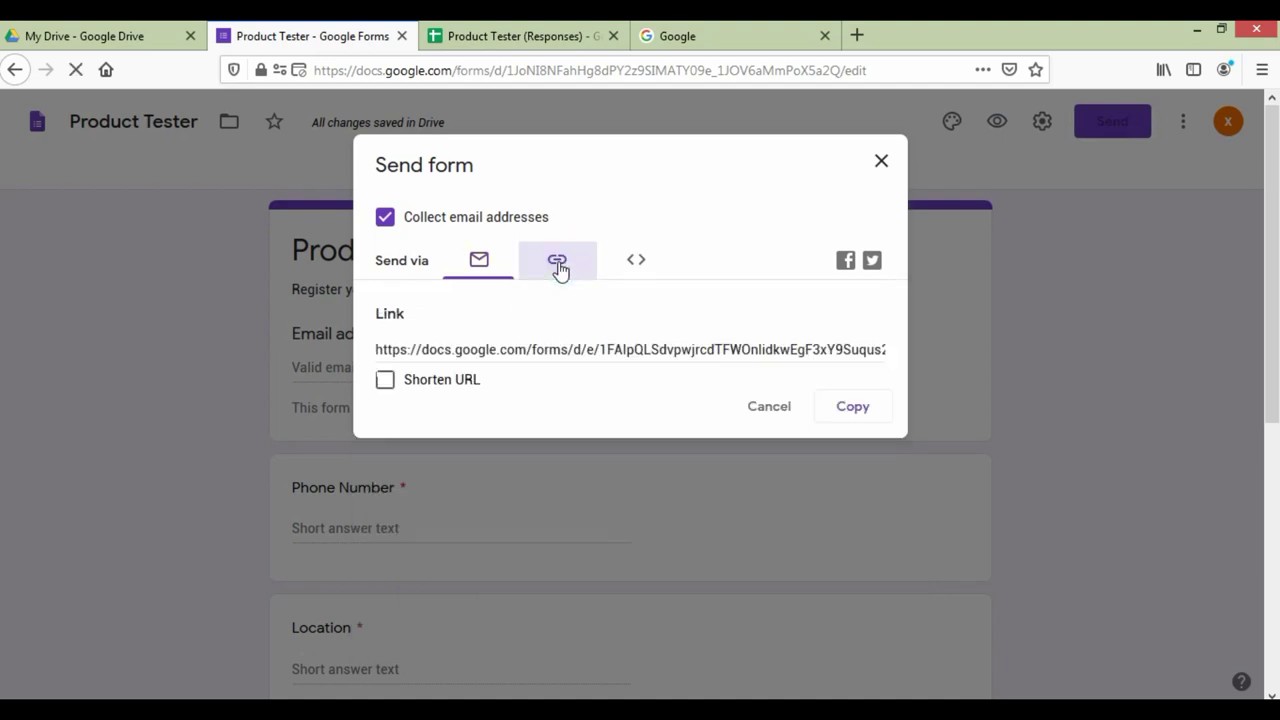
{"action": "left_click", "coordinate": [386, 381]}
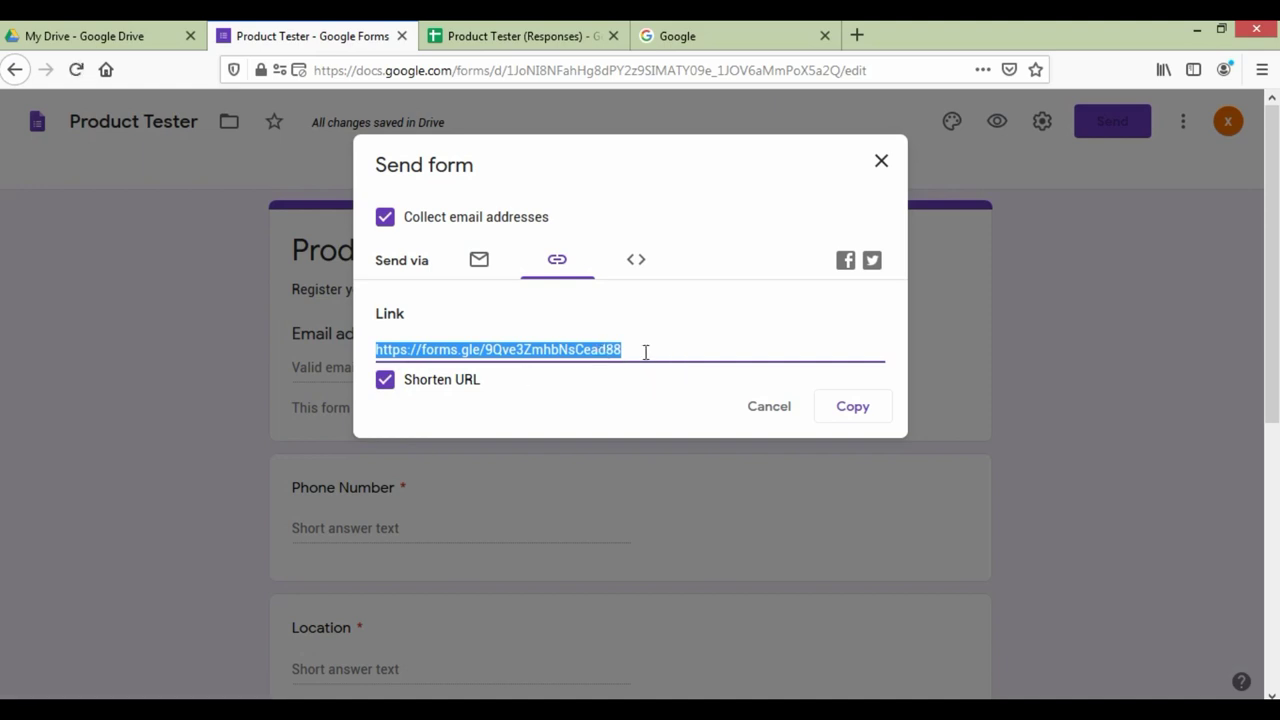
{"action": "left_click", "coordinate": [849, 410]}
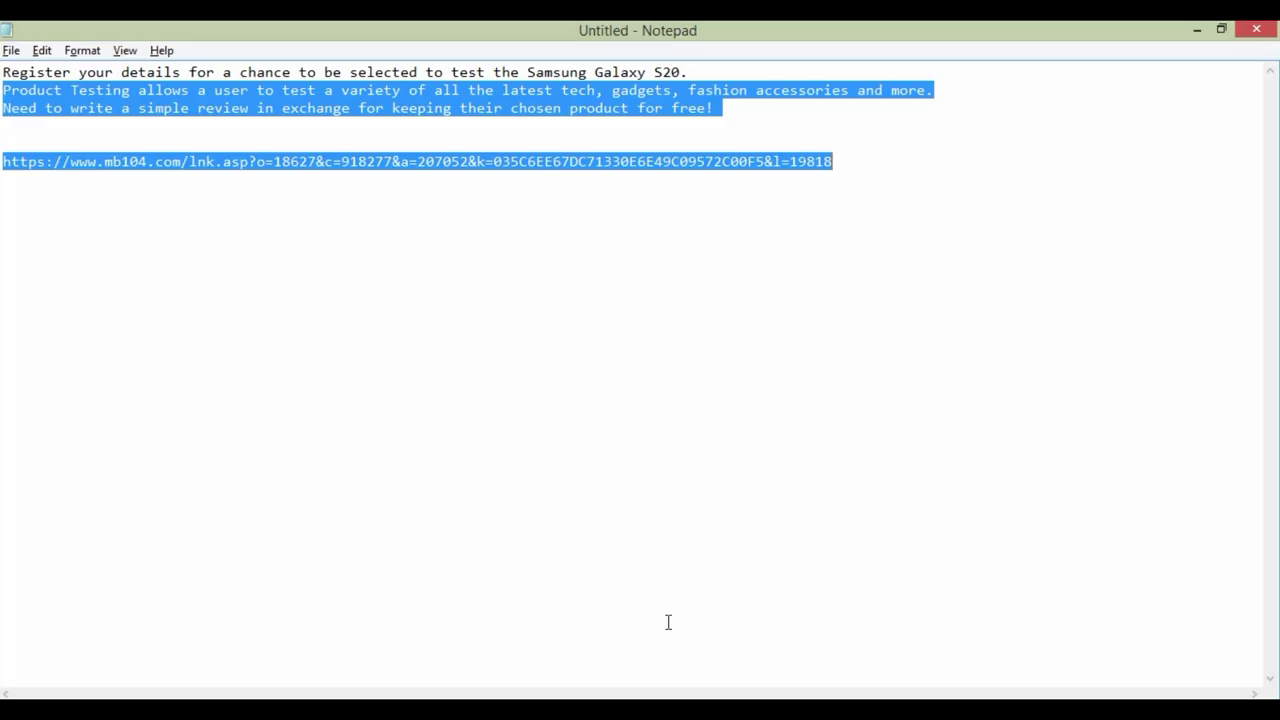
Step: Paste the forms.gle link into Notepad below the long link and return to the form editor
{"action": "left_click", "coordinate": [866, 163]}
{"action": "key", "text": "Return"}
{"action": "key", "text": "Return"}
{"action": "key", "text": "Return"}
{"action": "key", "text": "ctrl+v"}
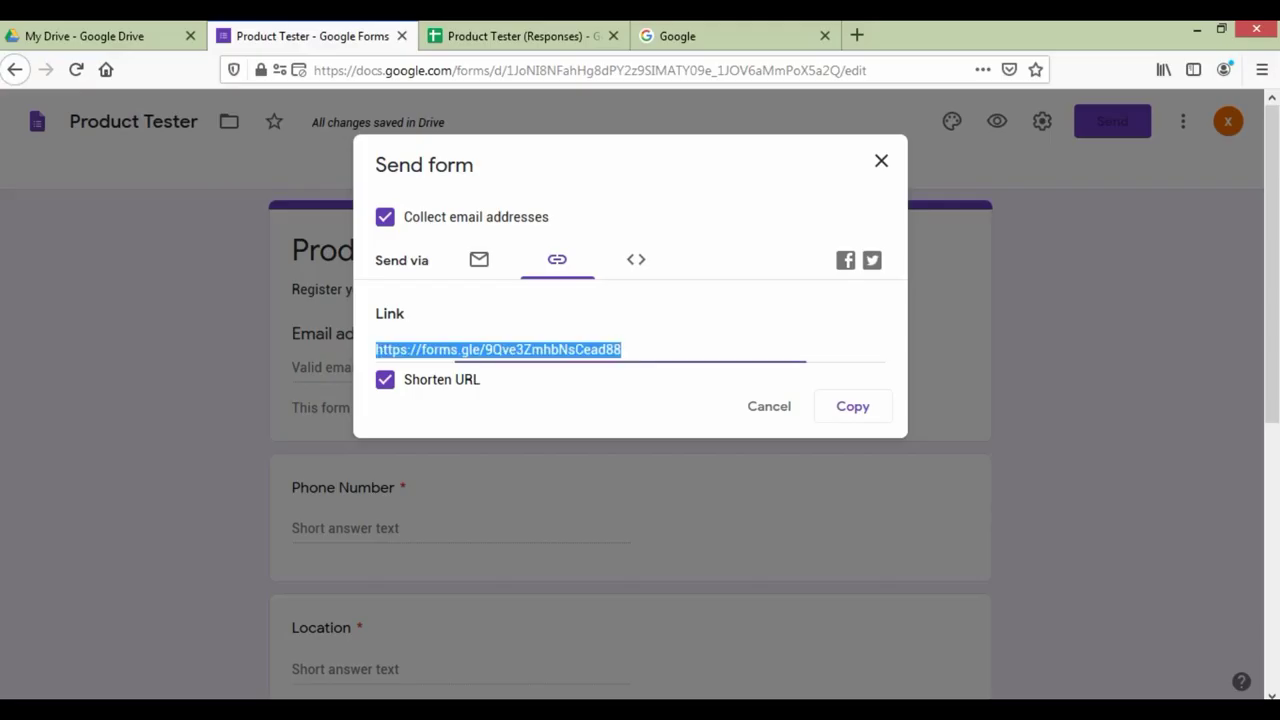
{"action": "left_click", "coordinate": [757, 425]}
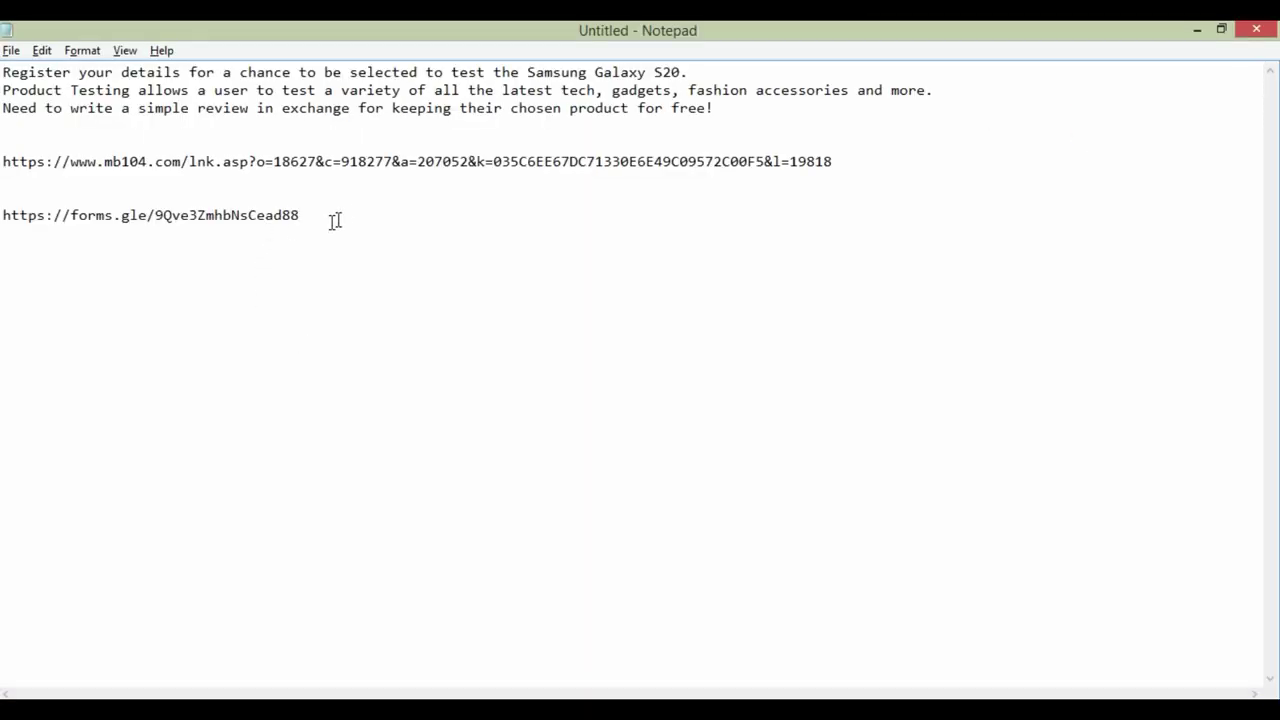
{"action": "left_click_drag", "start_coordinate": [338, 216], "coordinate": [6, 218]}
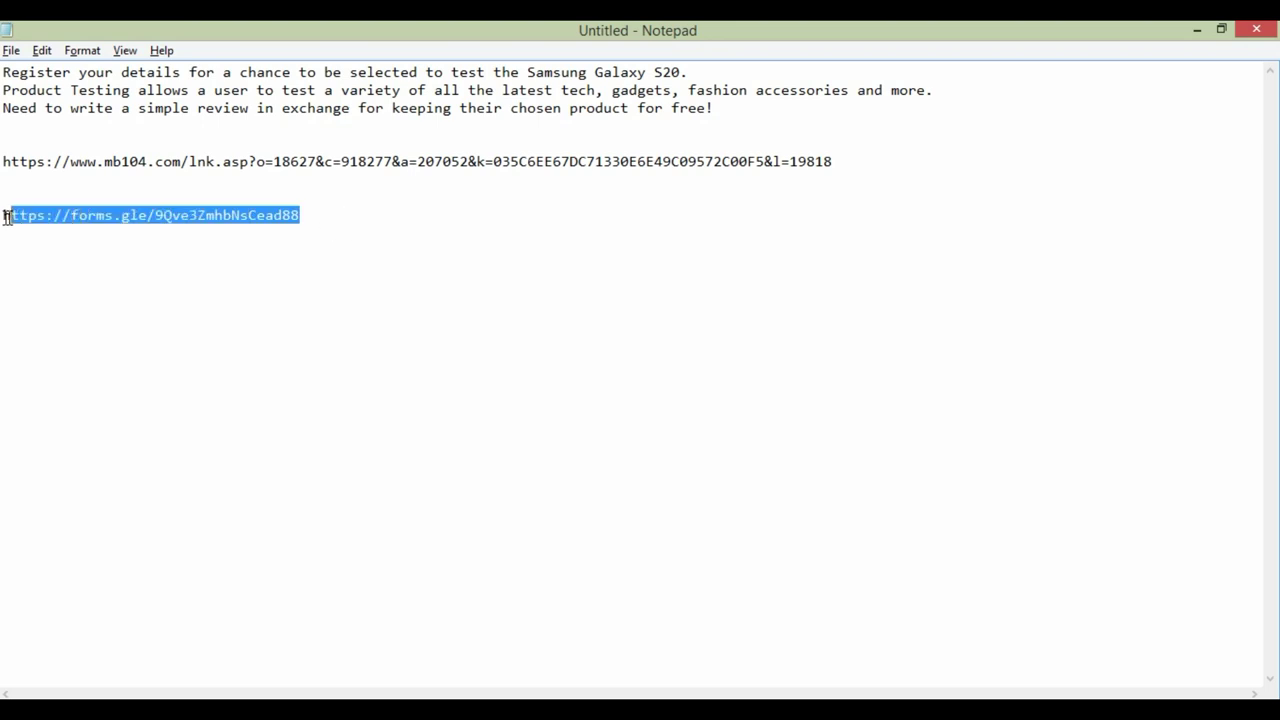
{"action": "left_click", "coordinate": [5, 218]}
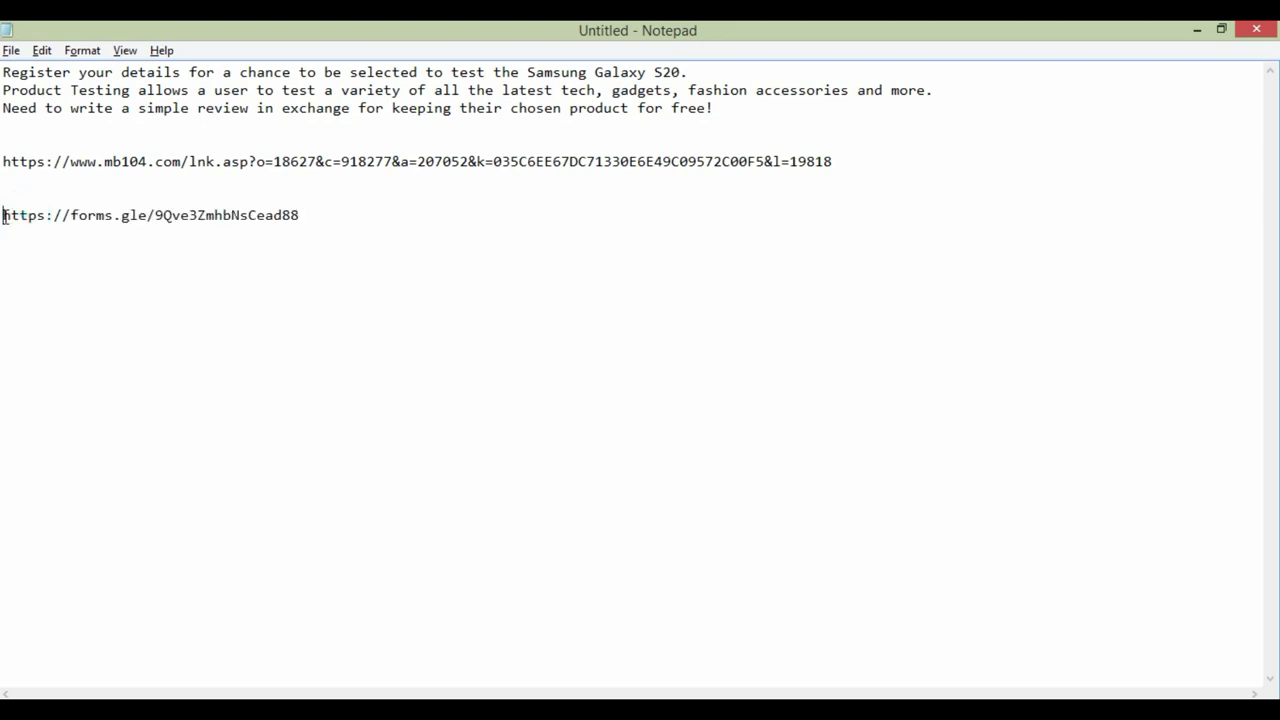
{"action": "left_click_drag", "start_coordinate": [5, 218], "coordinate": [5, 220]}
{"action": "left_click", "coordinate": [177, 214]}
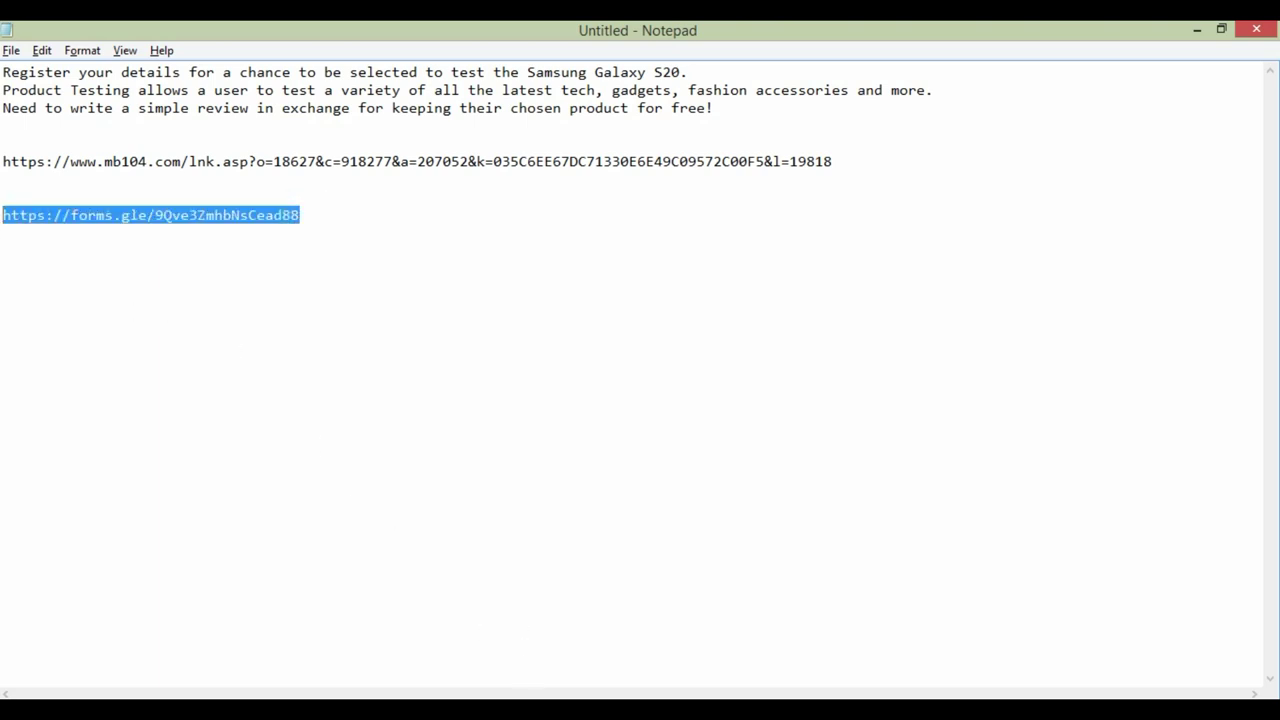
{"action": "key", "text": "alt+Tab"}
{"action": "key", "text": "alt+Tab"}
{"action": "key", "text": "alt+Tab"}
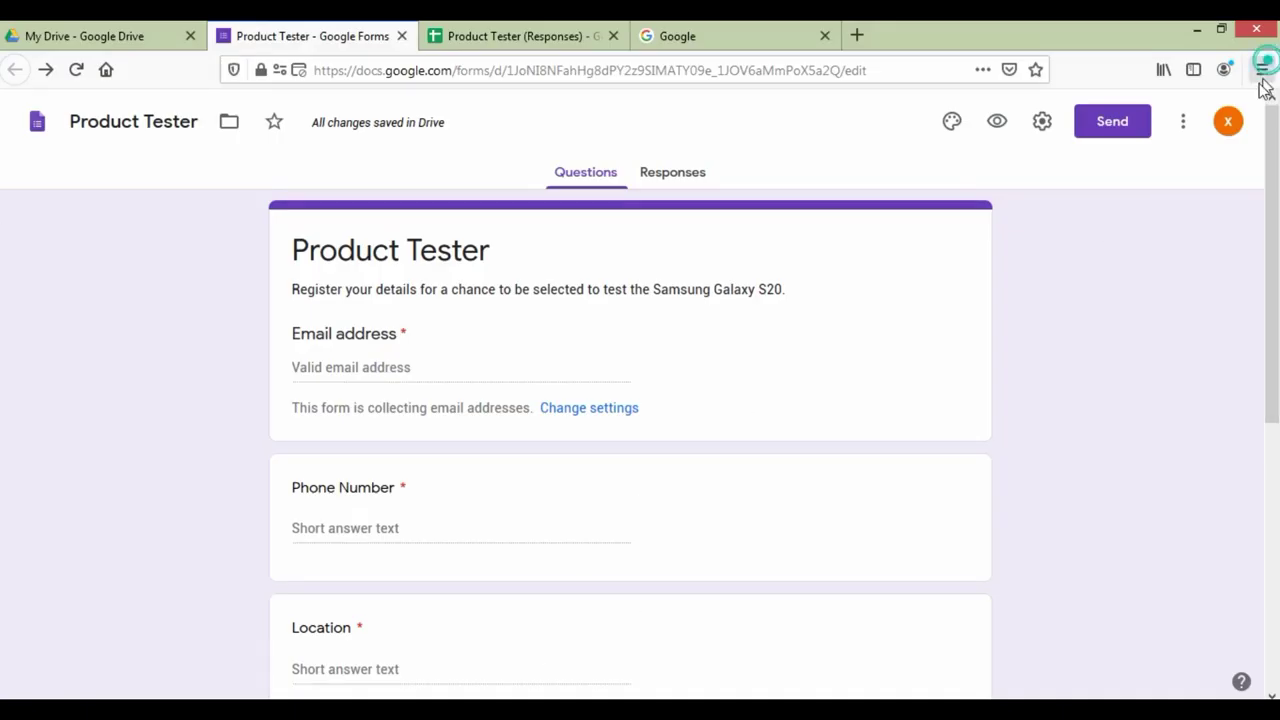
Step: Load the shortened form link in a new Firefox private window
{"action": "left_click", "coordinate": [1262, 70]}
{"action": "left_click", "coordinate": [1083, 198]}
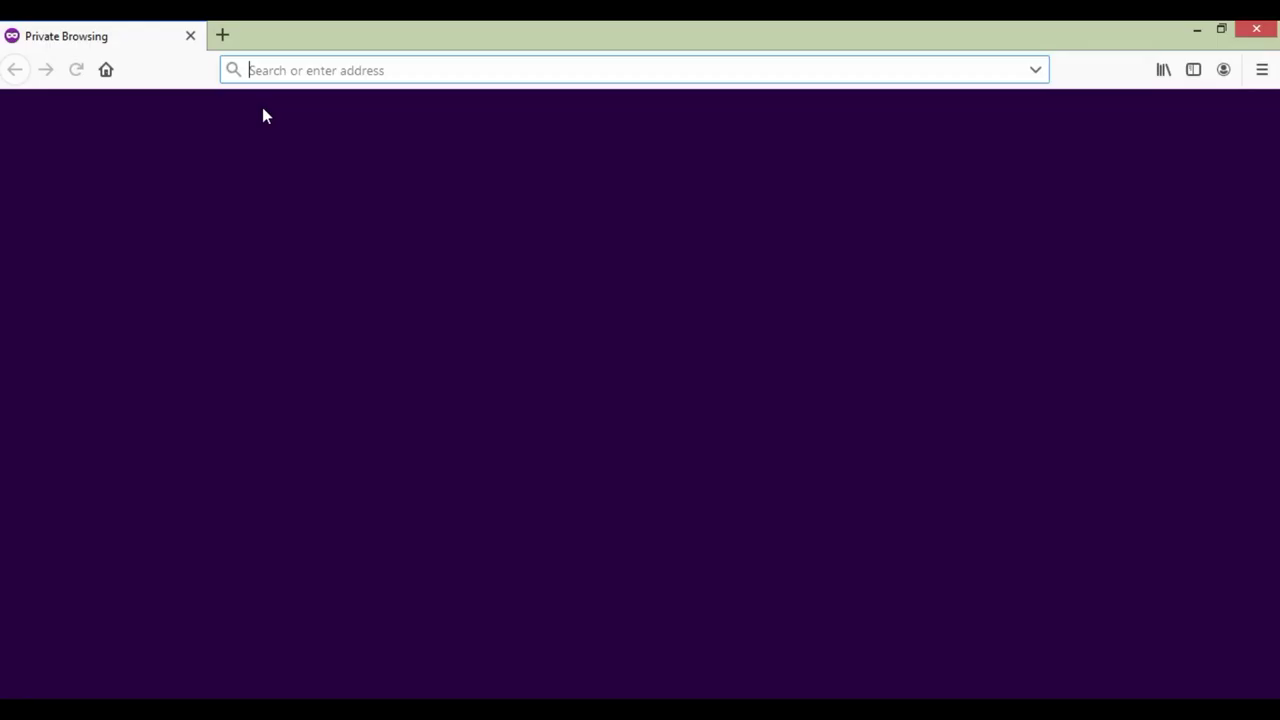
{"action": "key", "text": "ctrl+v"}
{"action": "key", "text": "Return"}
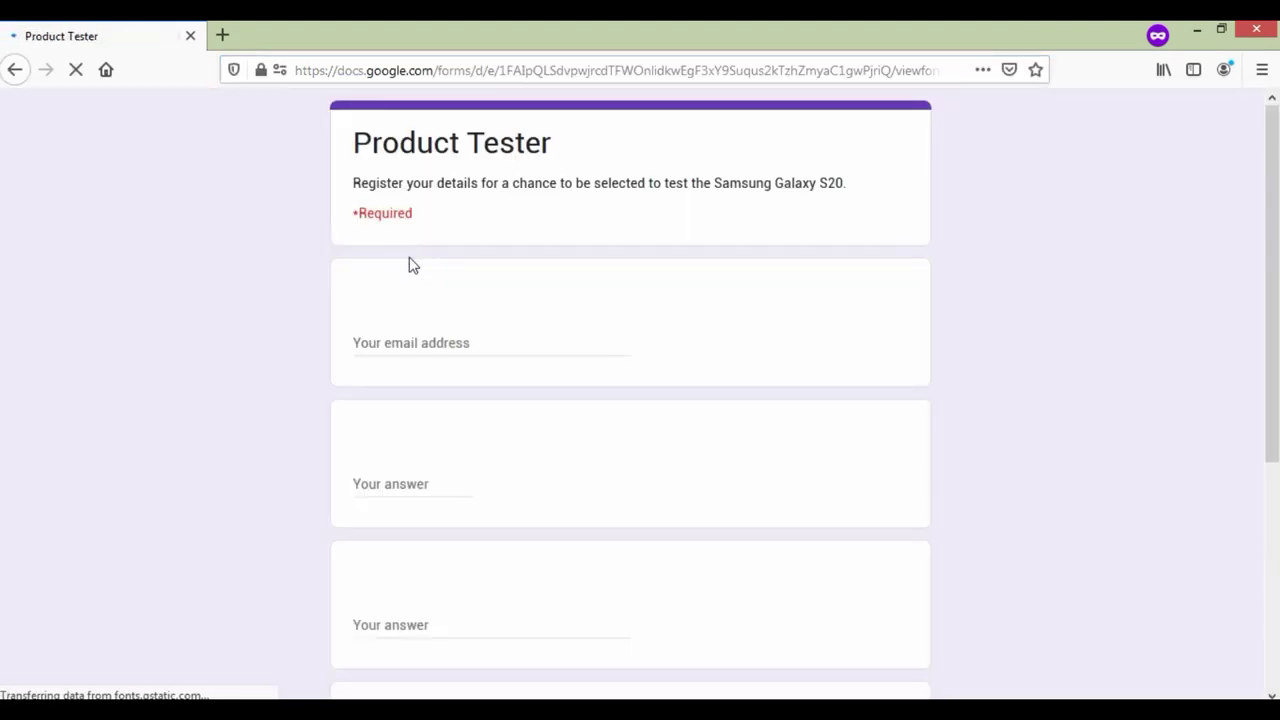
Step: Fill in the test respondent's email address and phone number
{"action": "left_click", "coordinate": [424, 342]}
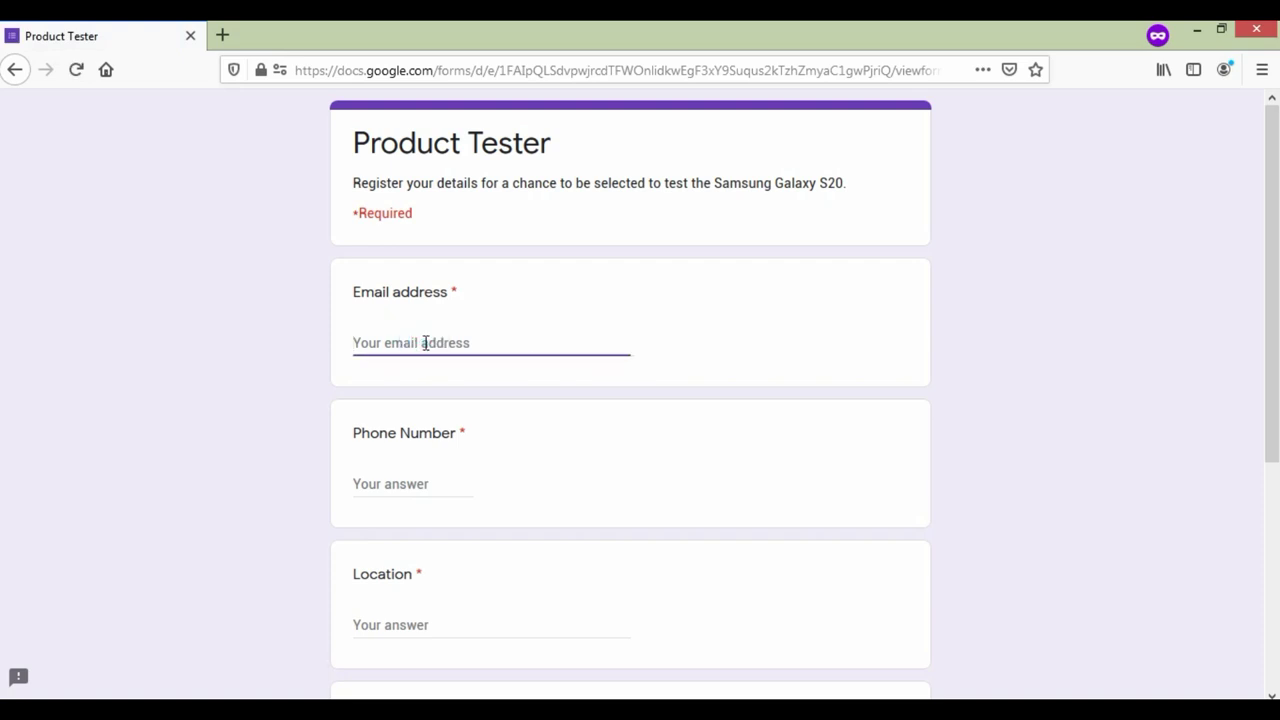
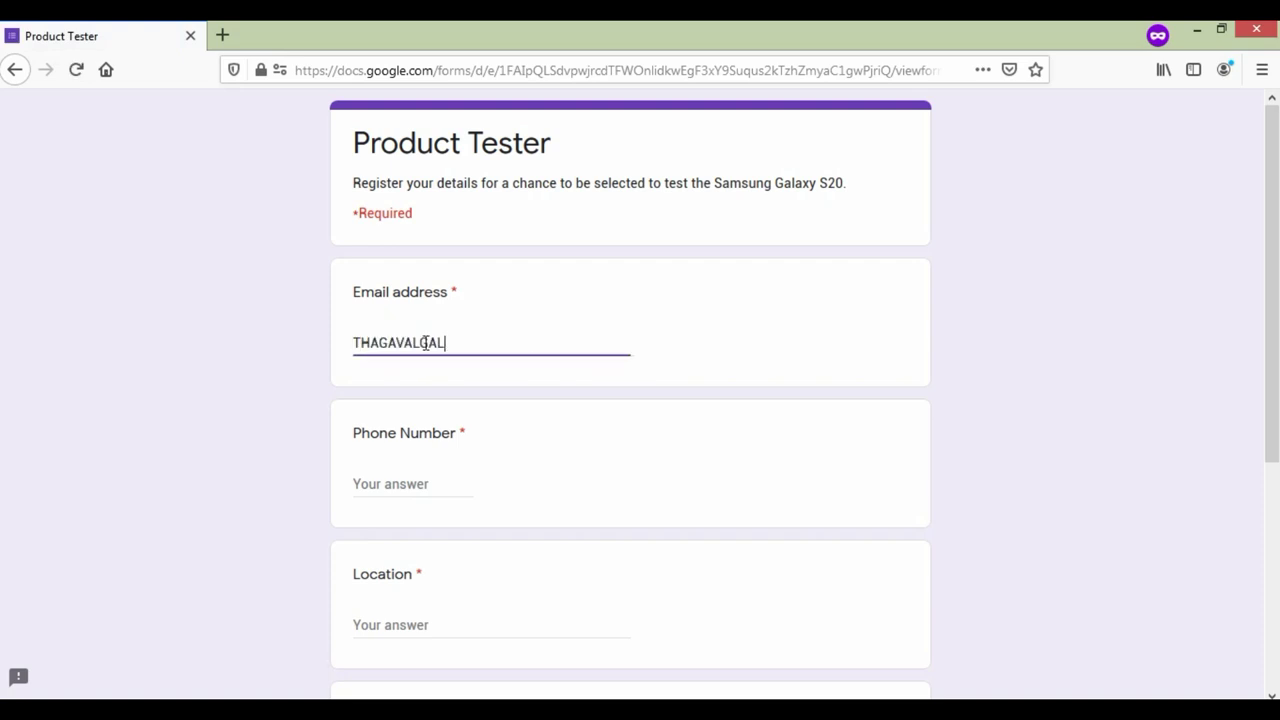
{"action": "key", "text": "Tab"}
{"action": "left_click_drag", "start_coordinate": [491, 334], "coordinate": [296, 341]}
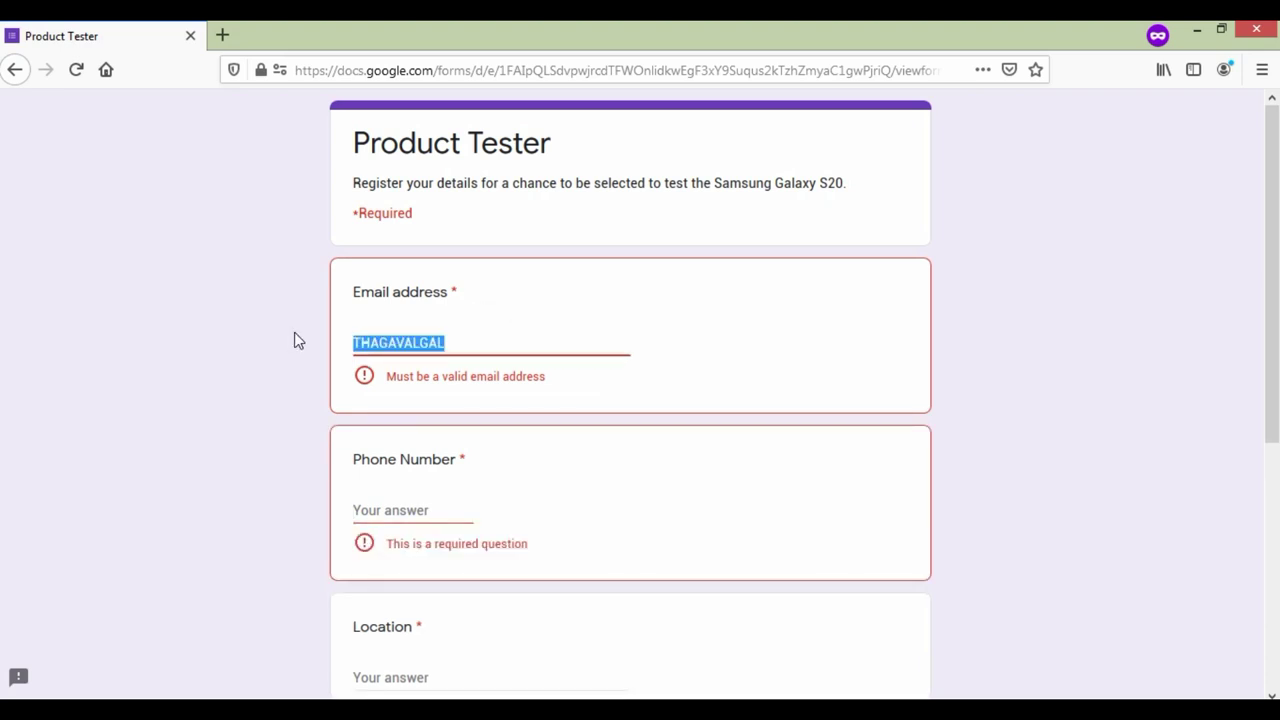
{"action": "type", "text": "THAGAGA"}
{"action": "key", "text": "BackSpace"}
{"action": "key", "text": "BackSpace"}
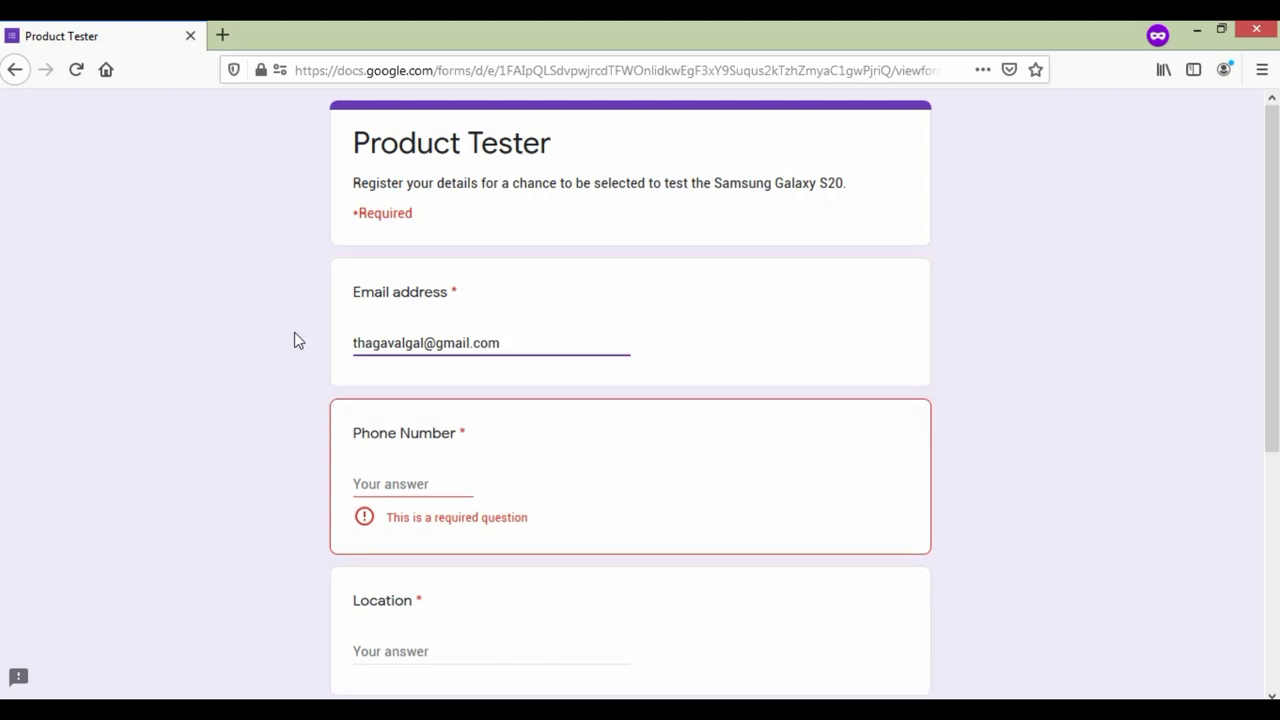
{"action": "left_click", "coordinate": [400, 486]}
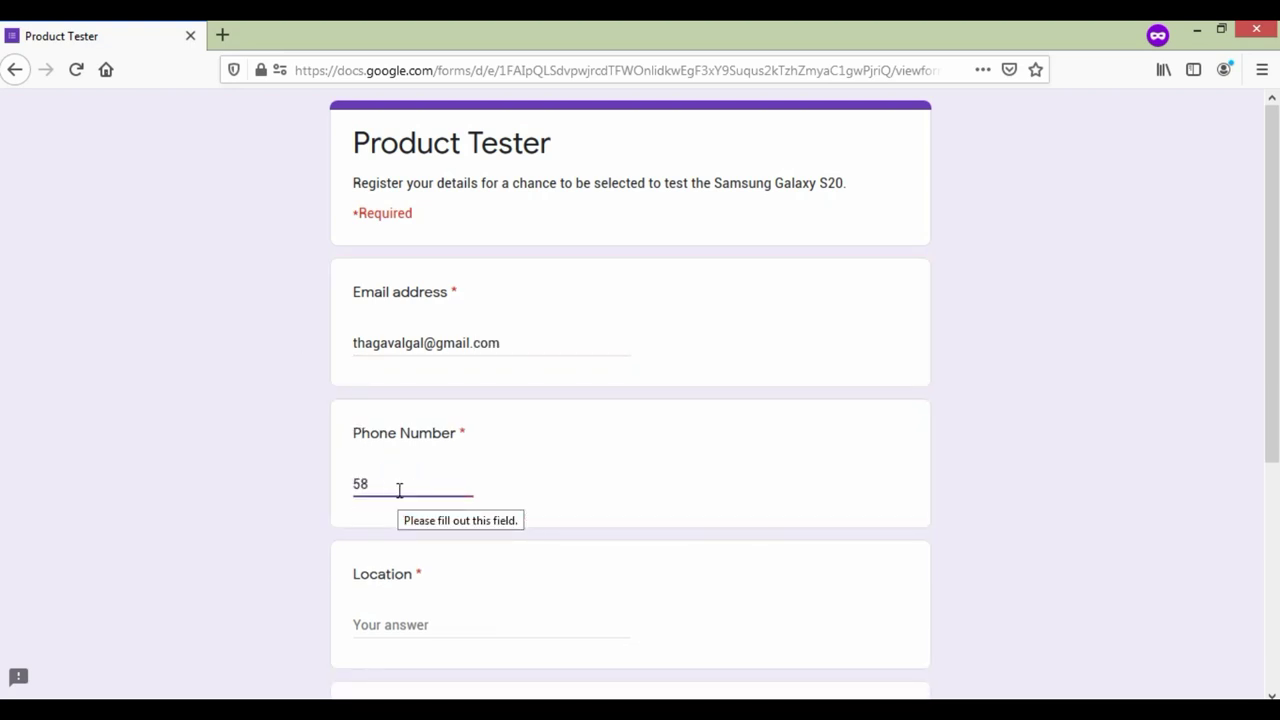
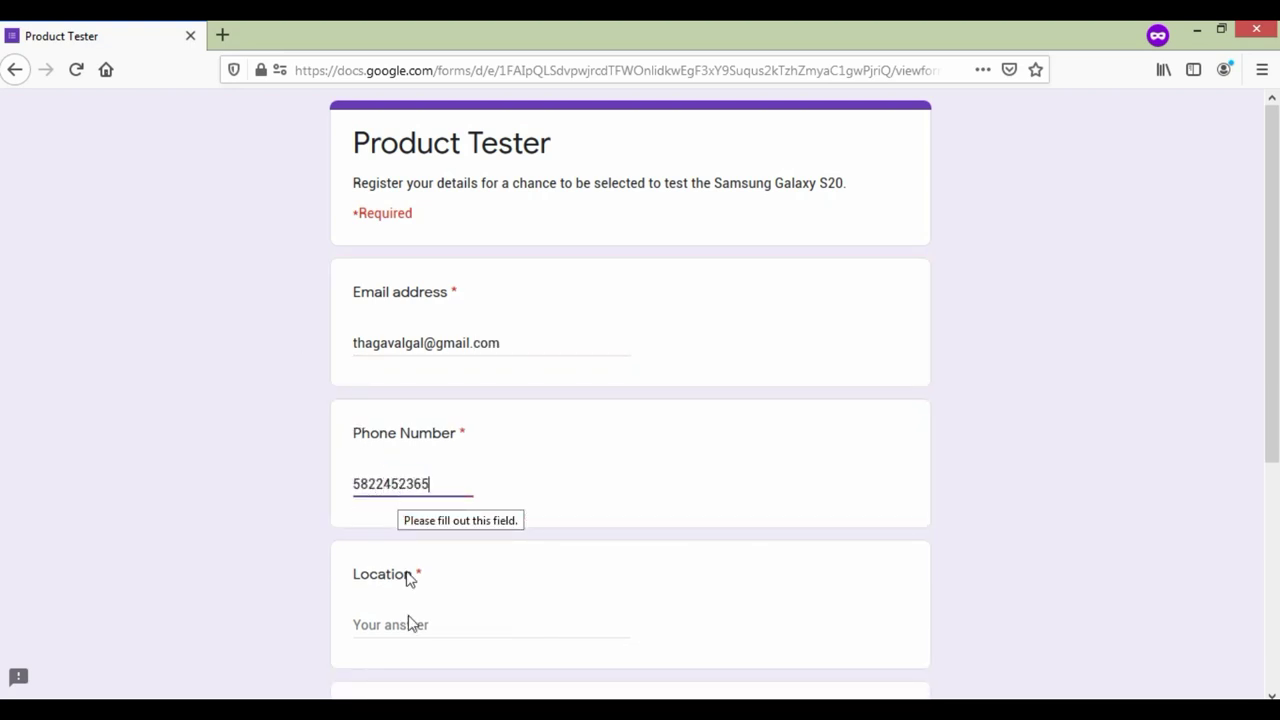
Step: Enter USA as Location, answer YES to product testing, and submit the response
{"action": "left_click", "coordinate": [414, 626]}
{"action": "type", "text": "USA"}
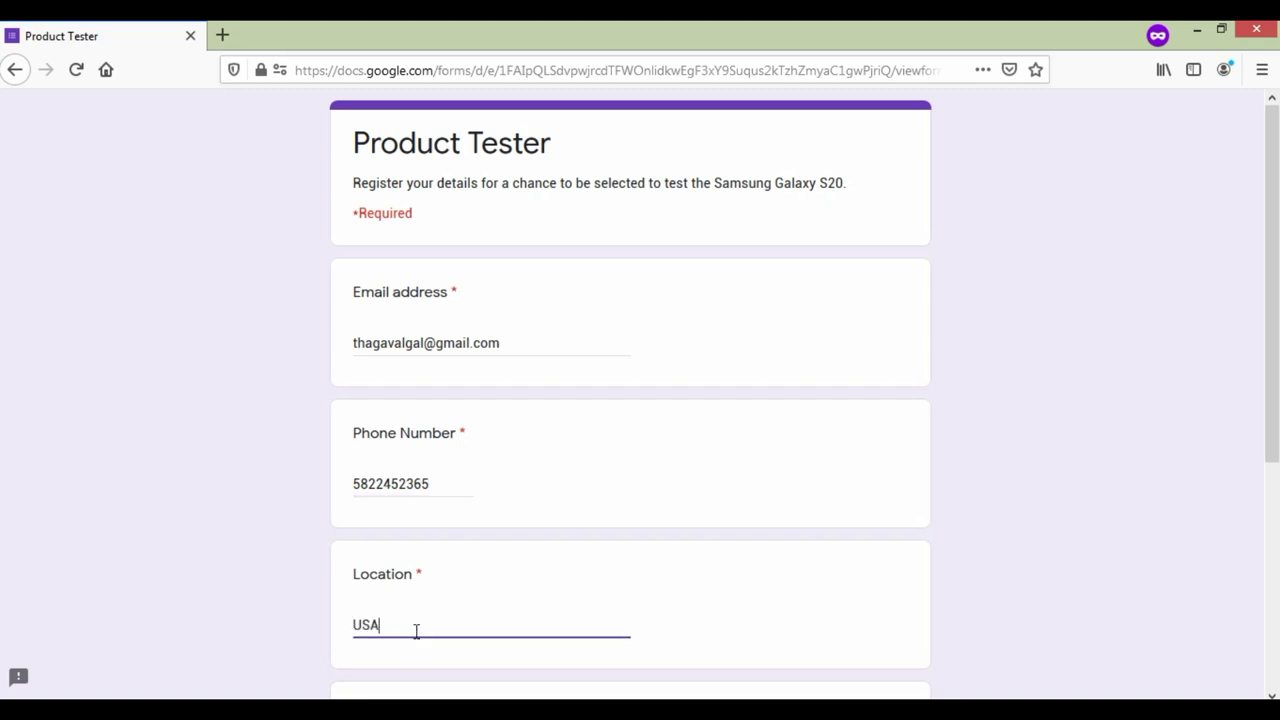
{"action": "scroll", "coordinate": [381, 558], "scroll_direction": "down", "scroll_amount": 3}
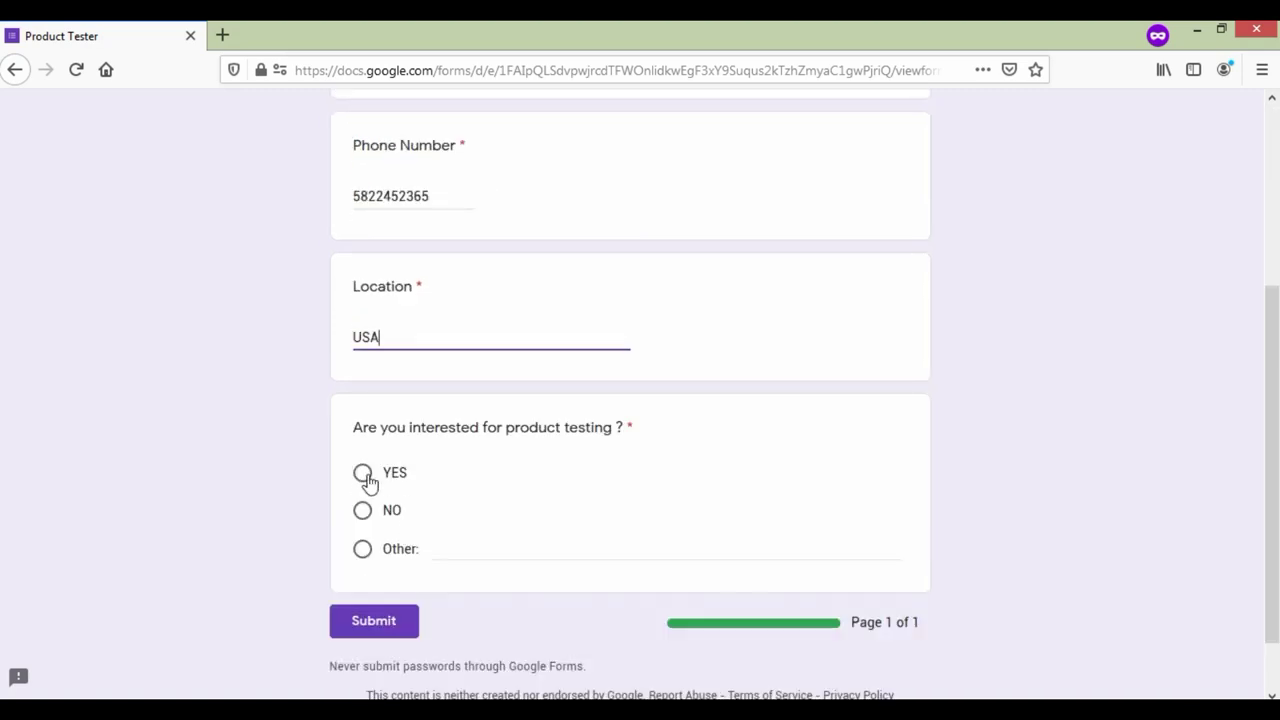
{"action": "left_click", "coordinate": [363, 476]}
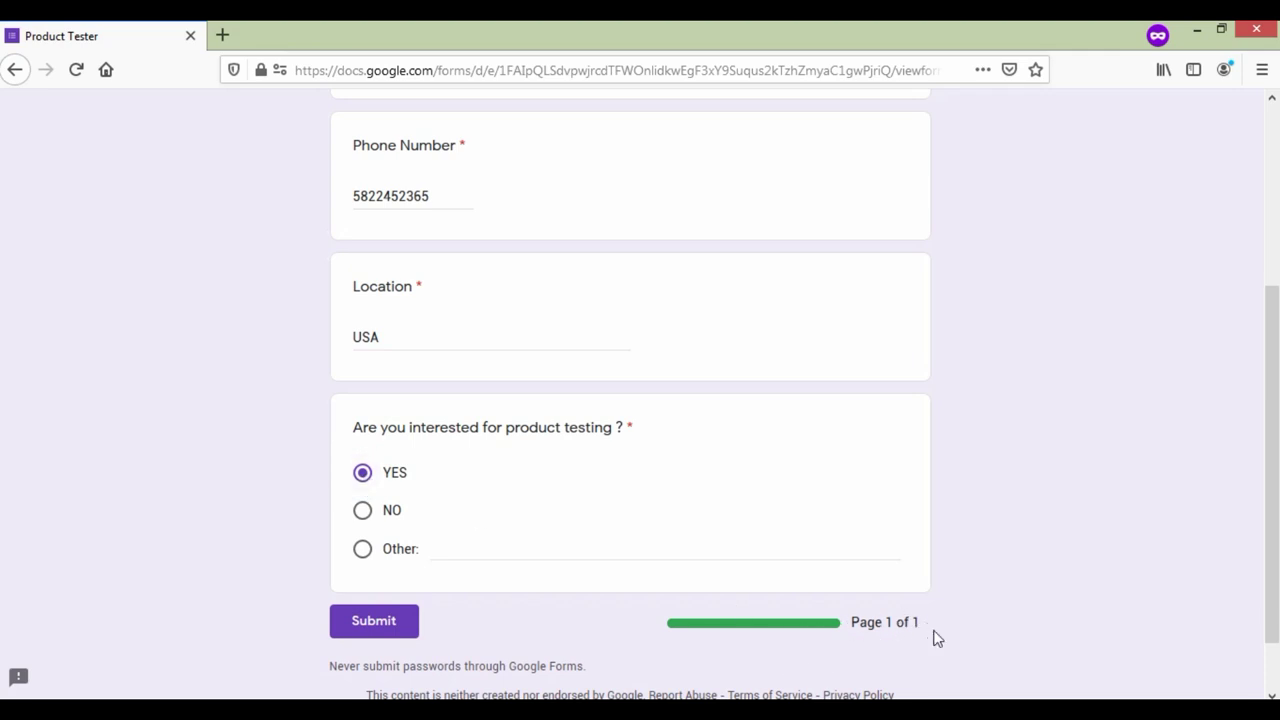
{"action": "scroll", "coordinate": [565, 623], "scroll_direction": "up", "scroll_amount": 3}
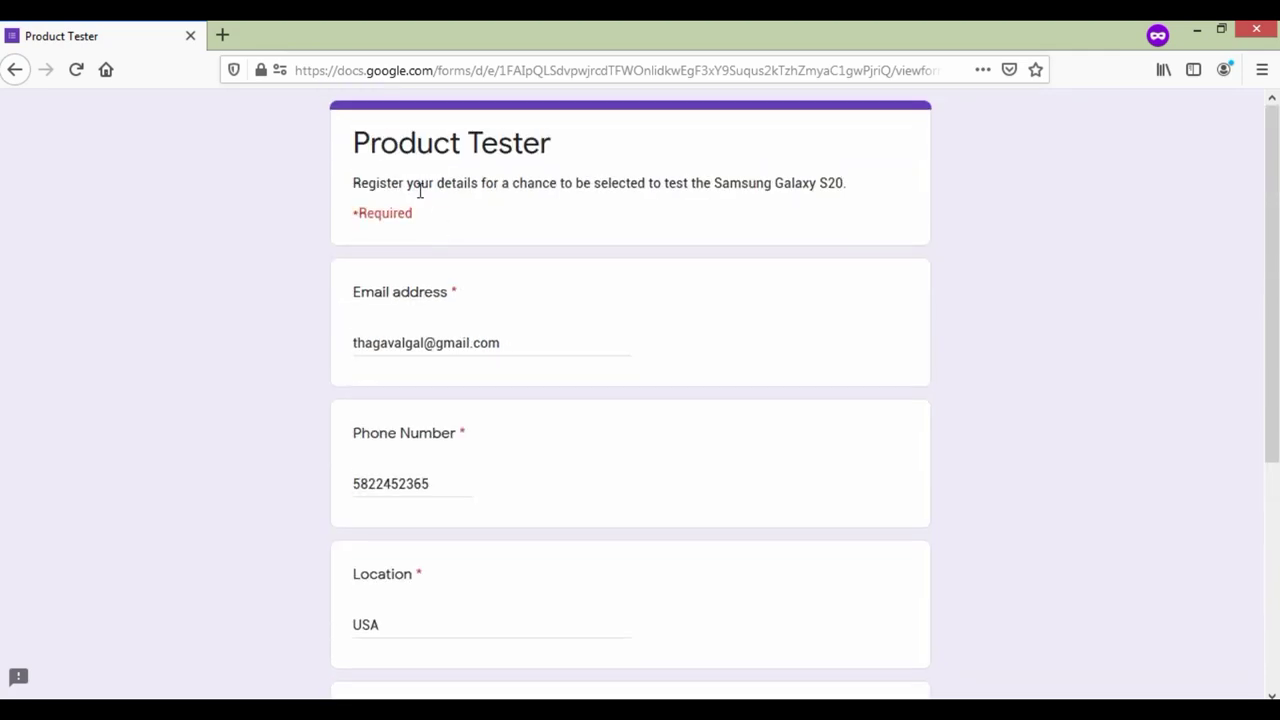
{"action": "scroll", "coordinate": [449, 409], "scroll_direction": "down", "scroll_amount": 4}
{"action": "scroll", "coordinate": [415, 536], "scroll_direction": "up", "scroll_amount": 3}
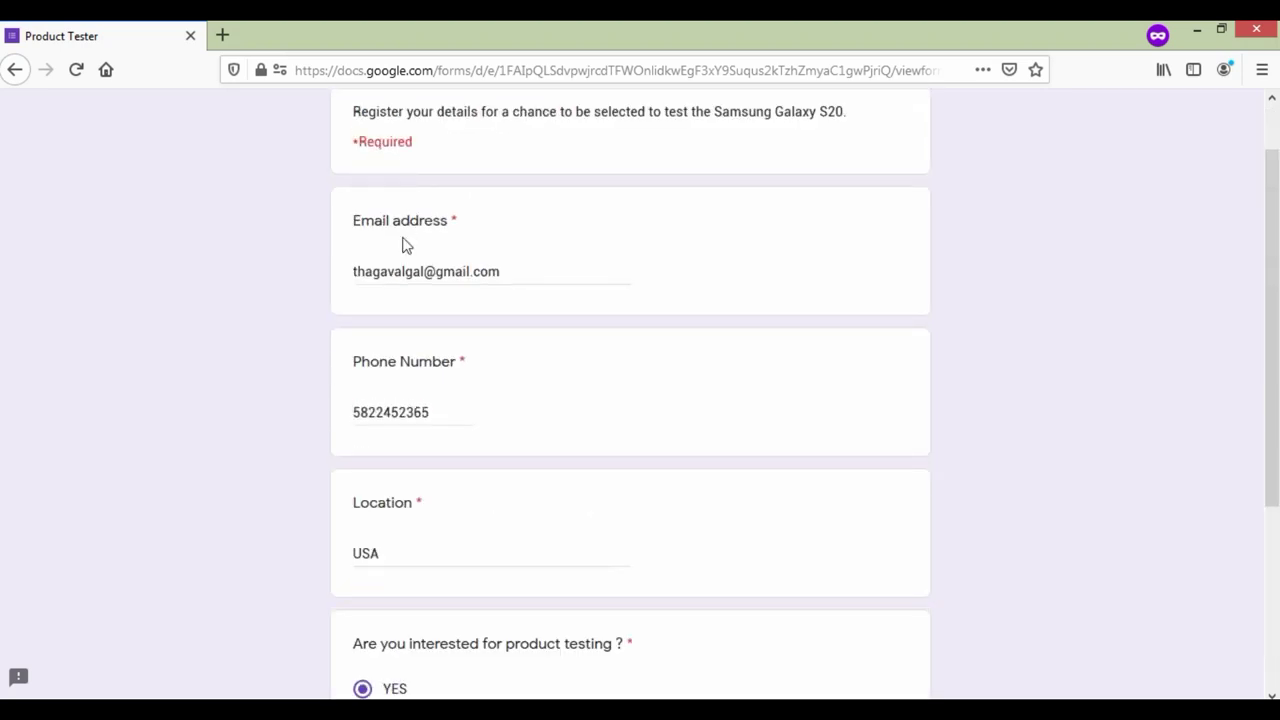
{"action": "scroll", "coordinate": [485, 546], "scroll_direction": "down", "scroll_amount": 3}
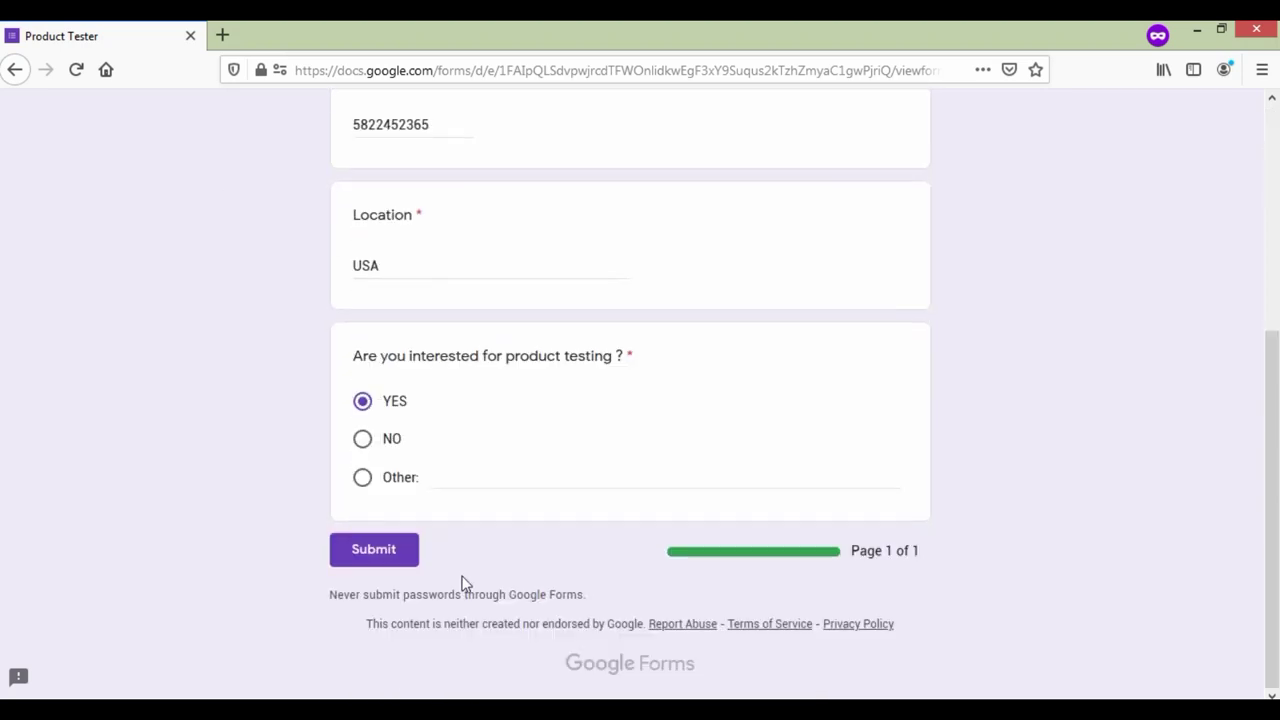
{"action": "left_click", "coordinate": [390, 562]}
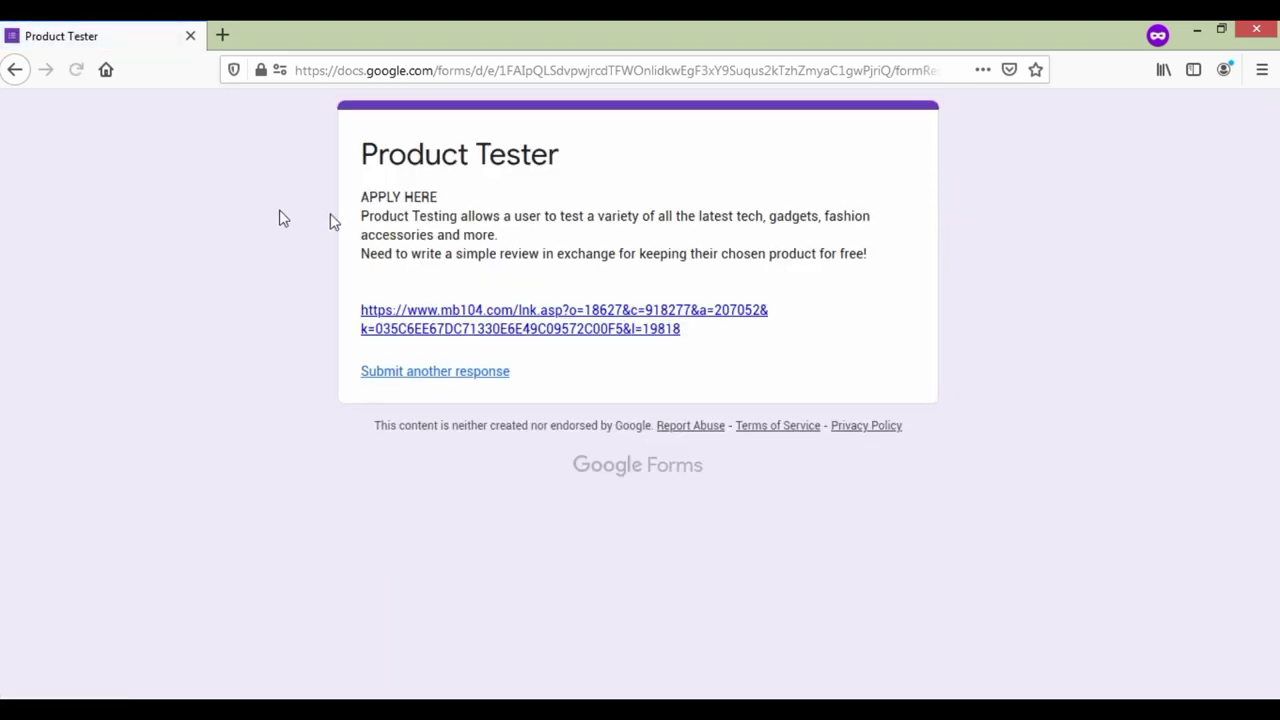
Step: Follow the signup link in the APPLY HERE confirmation message to its redirect
{"action": "double_click", "coordinate": [364, 200]}
{"action": "left_click", "coordinate": [420, 194]}
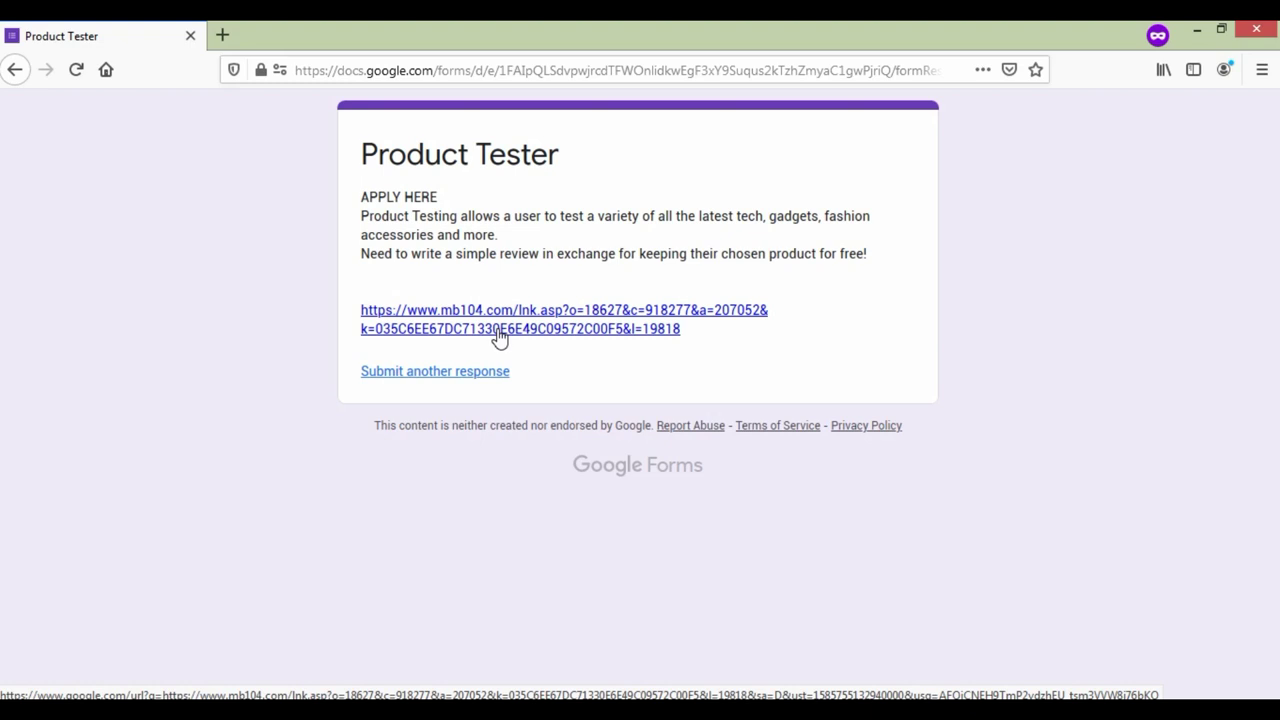
{"action": "left_click", "coordinate": [498, 336]}
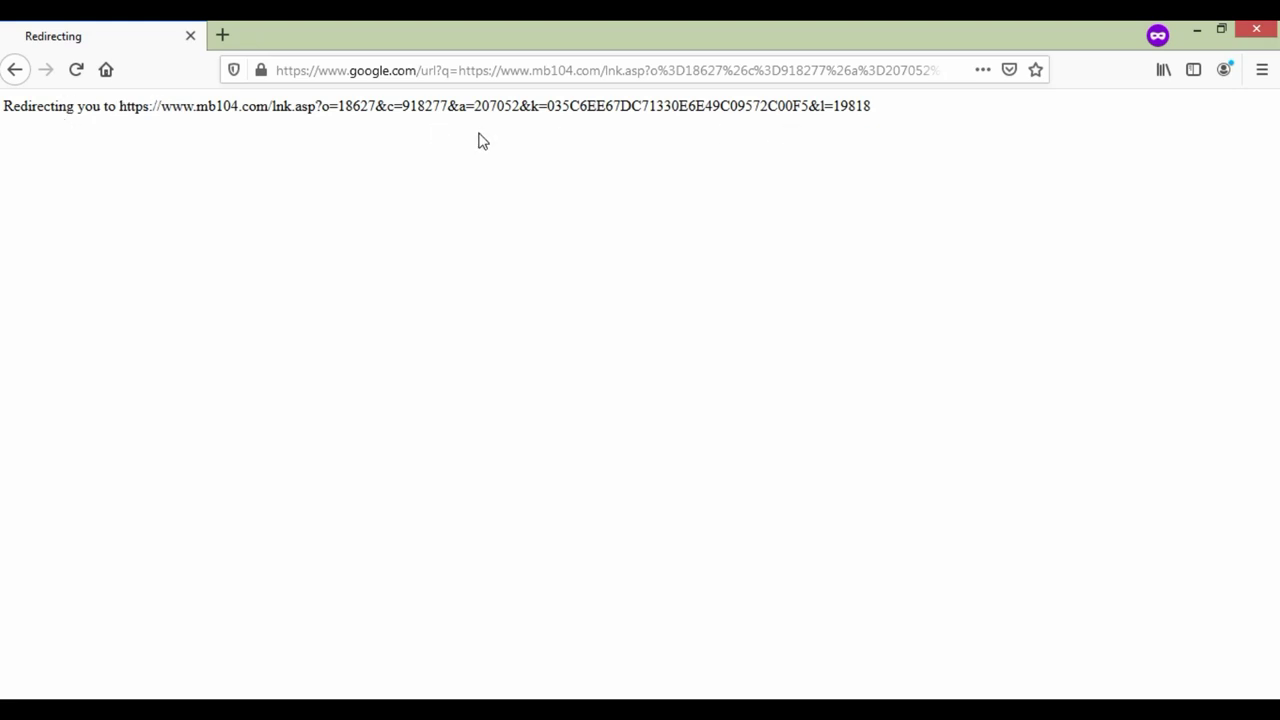
Step: Go back to the blank Product Tester form
{"action": "left_click", "coordinate": [14, 70]}
{"action": "left_click", "coordinate": [14, 70]}
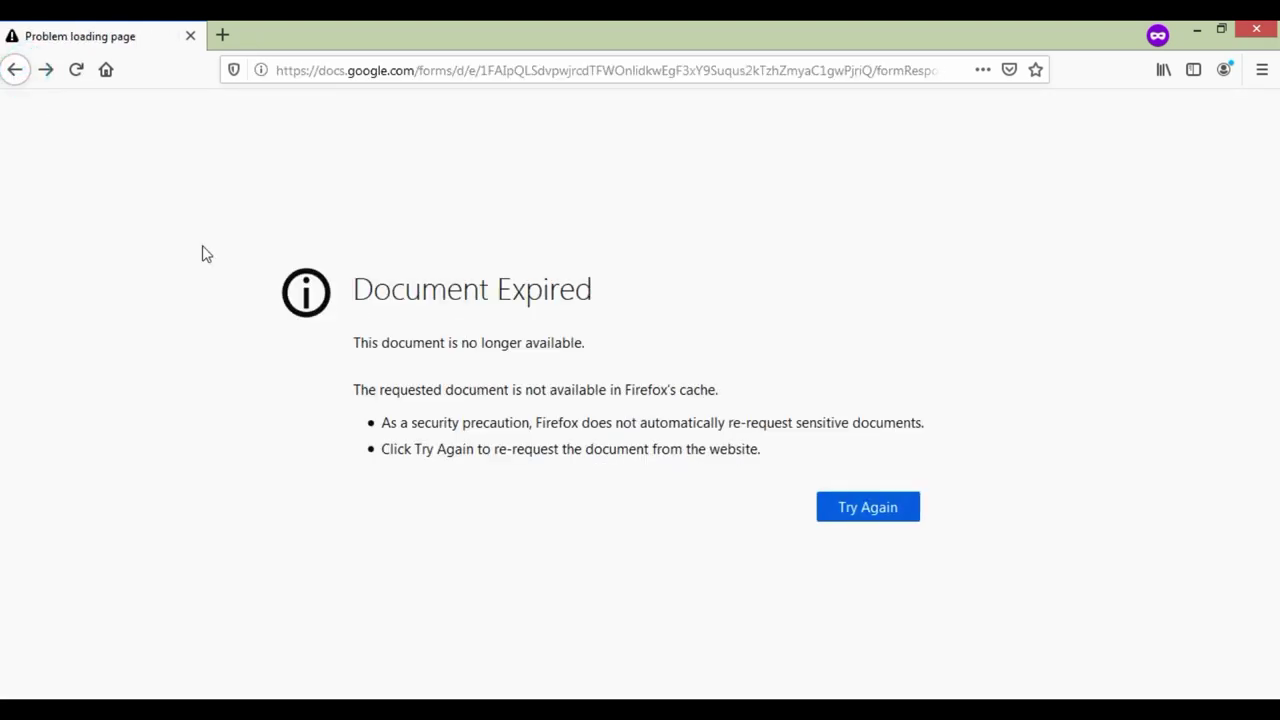
{"action": "left_click", "coordinate": [12, 77]}
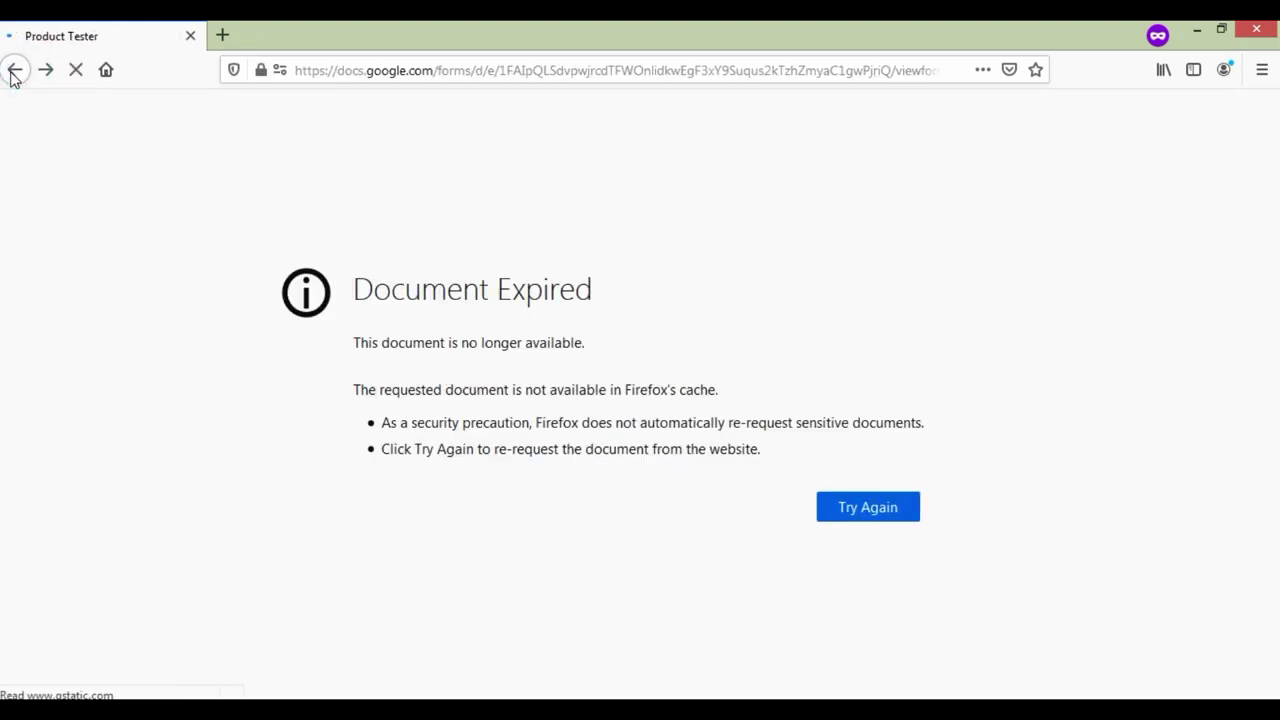
{"action": "scroll", "coordinate": [557, 497], "scroll_direction": "up", "scroll_amount": 4}
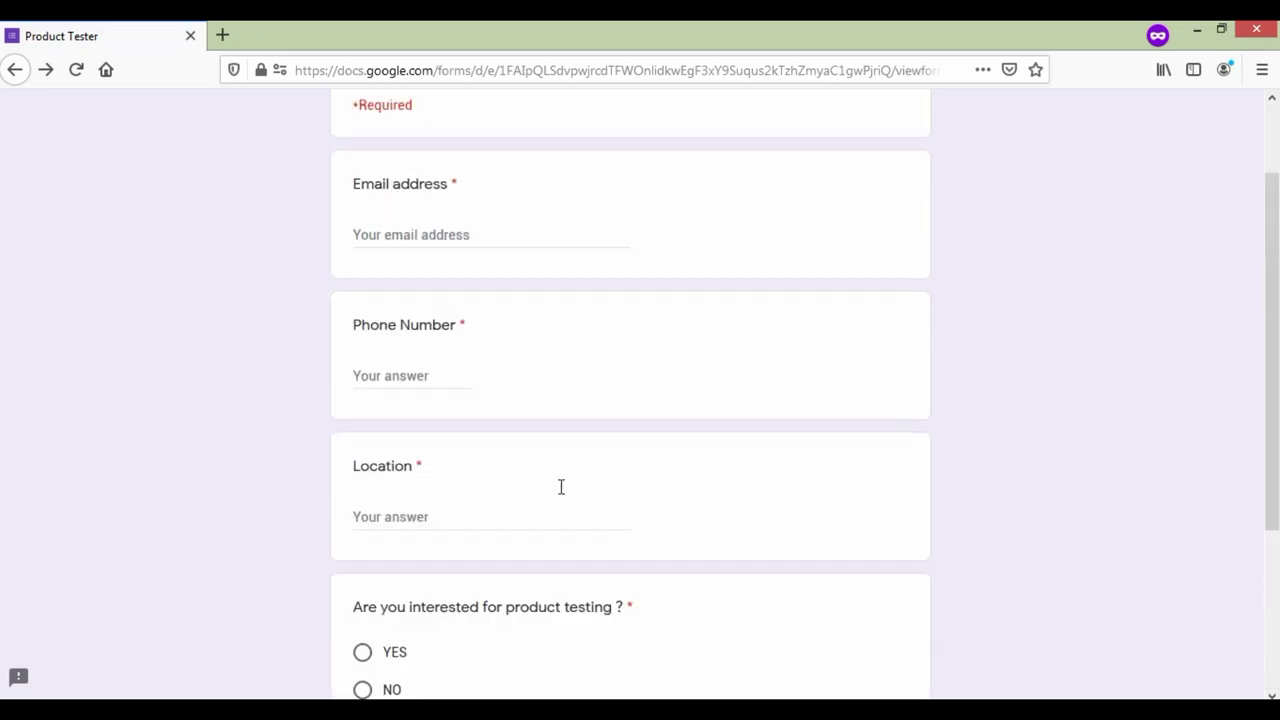
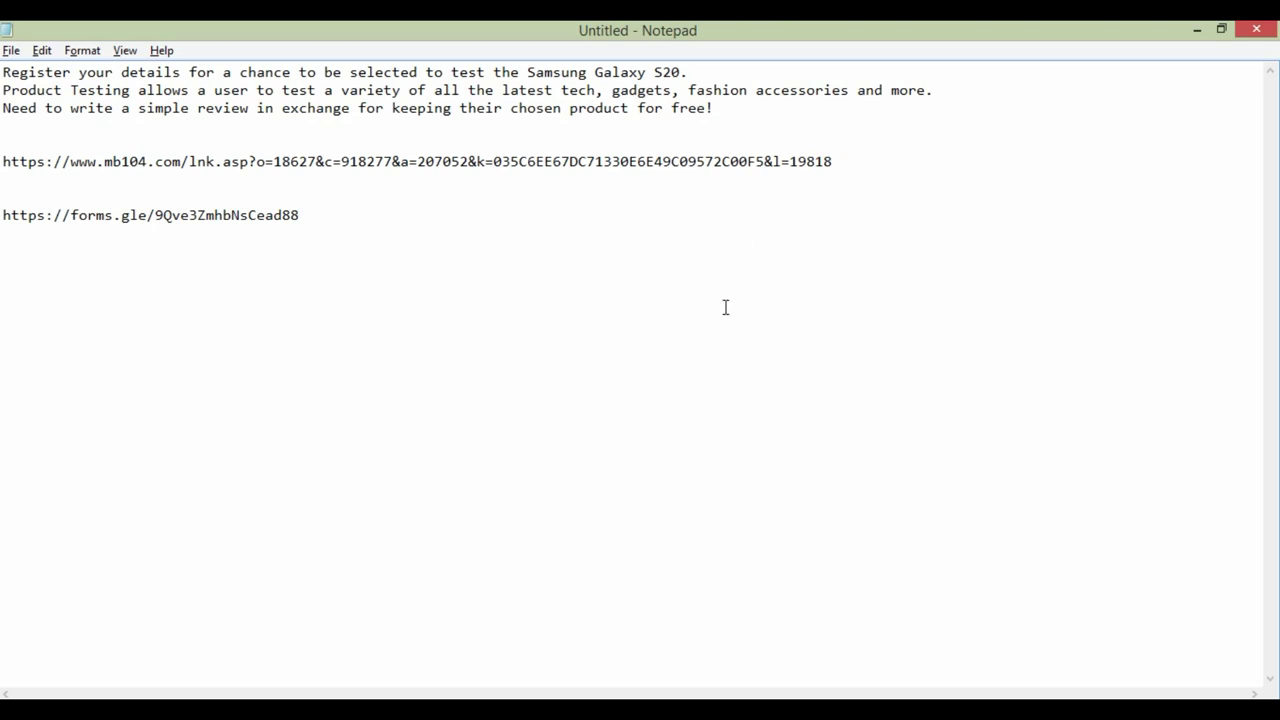
Step: Preview the live Product Tester form, scroll through its questions, and return to the editor
{"action": "mouse_move", "coordinate": [529, 689]}
{"action": "left_click", "coordinate": [516, 646]}
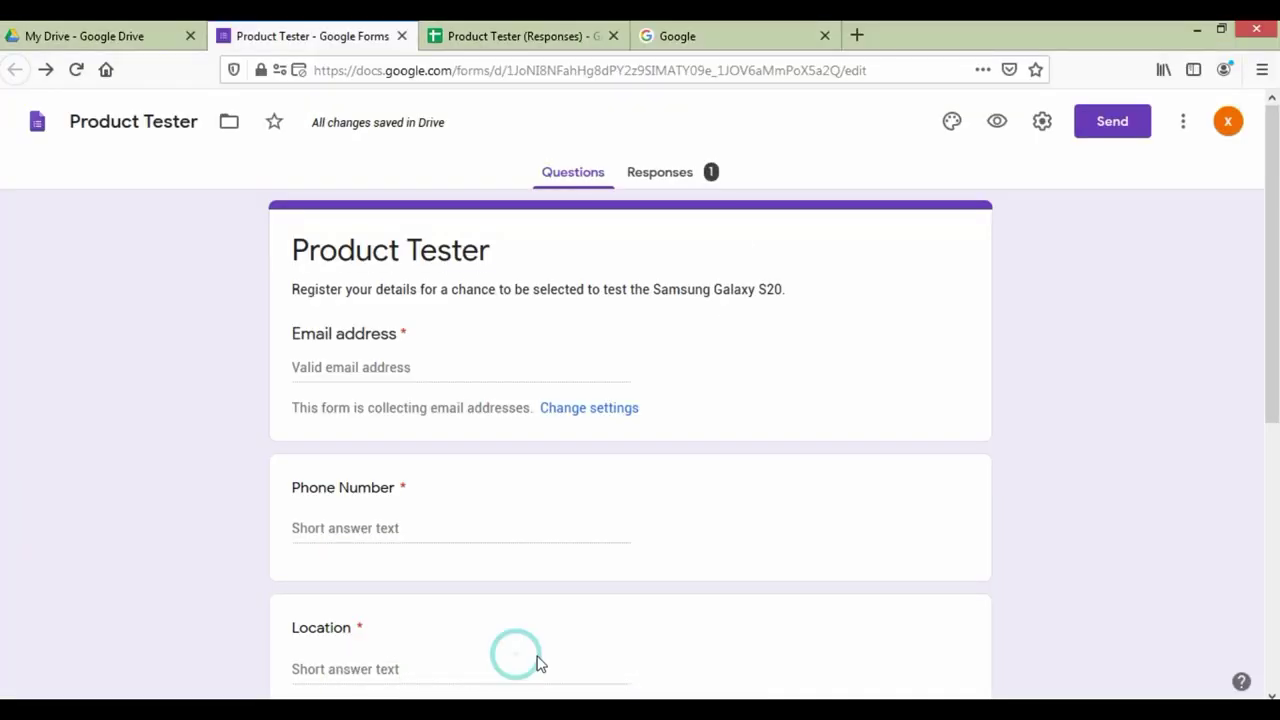
{"action": "left_click", "coordinate": [605, 632]}
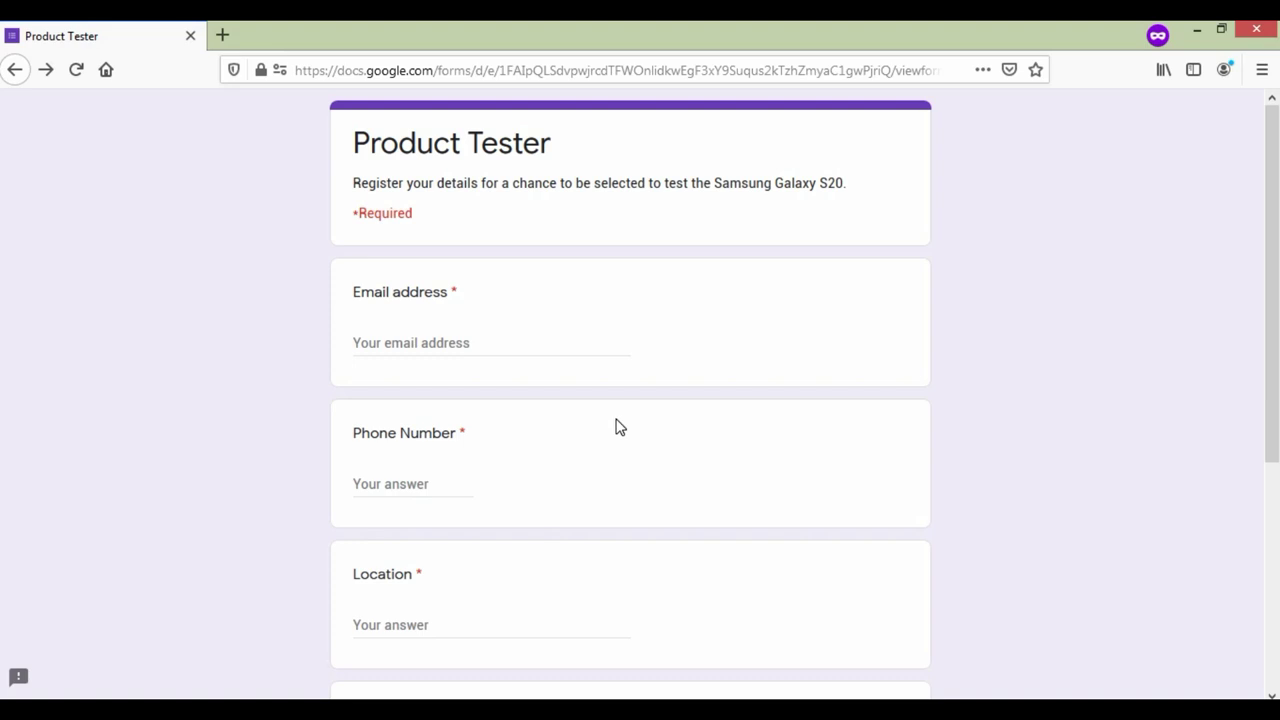
{"action": "scroll", "coordinate": [625, 445], "scroll_direction": "down", "scroll_amount": 5}
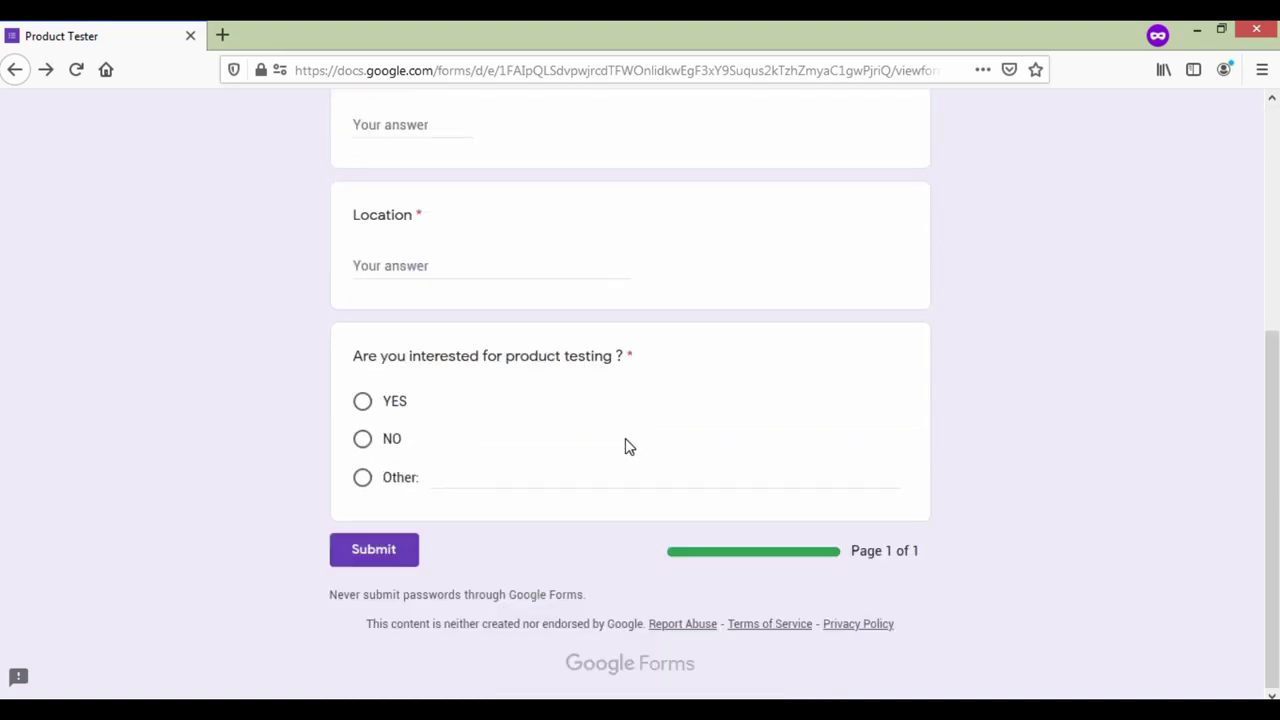
{"action": "scroll", "coordinate": [628, 446], "scroll_direction": "up", "scroll_amount": 5}
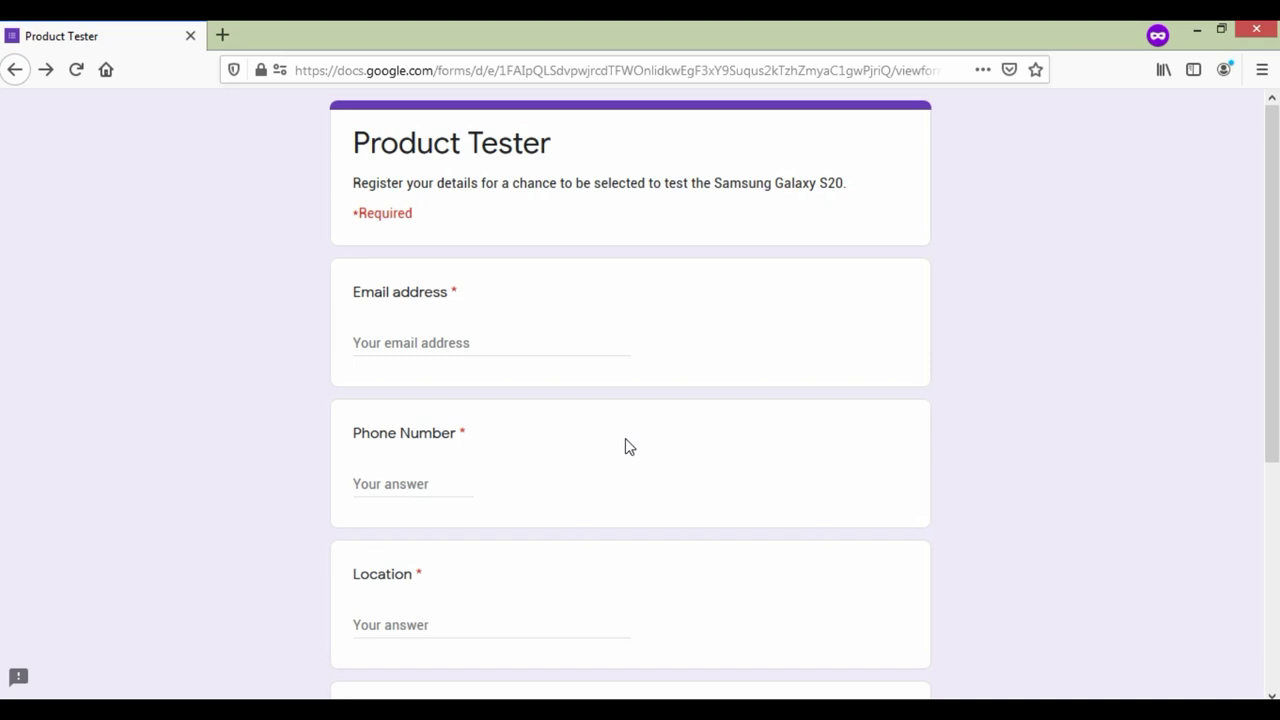
{"action": "key", "text": "alt+Tab"}
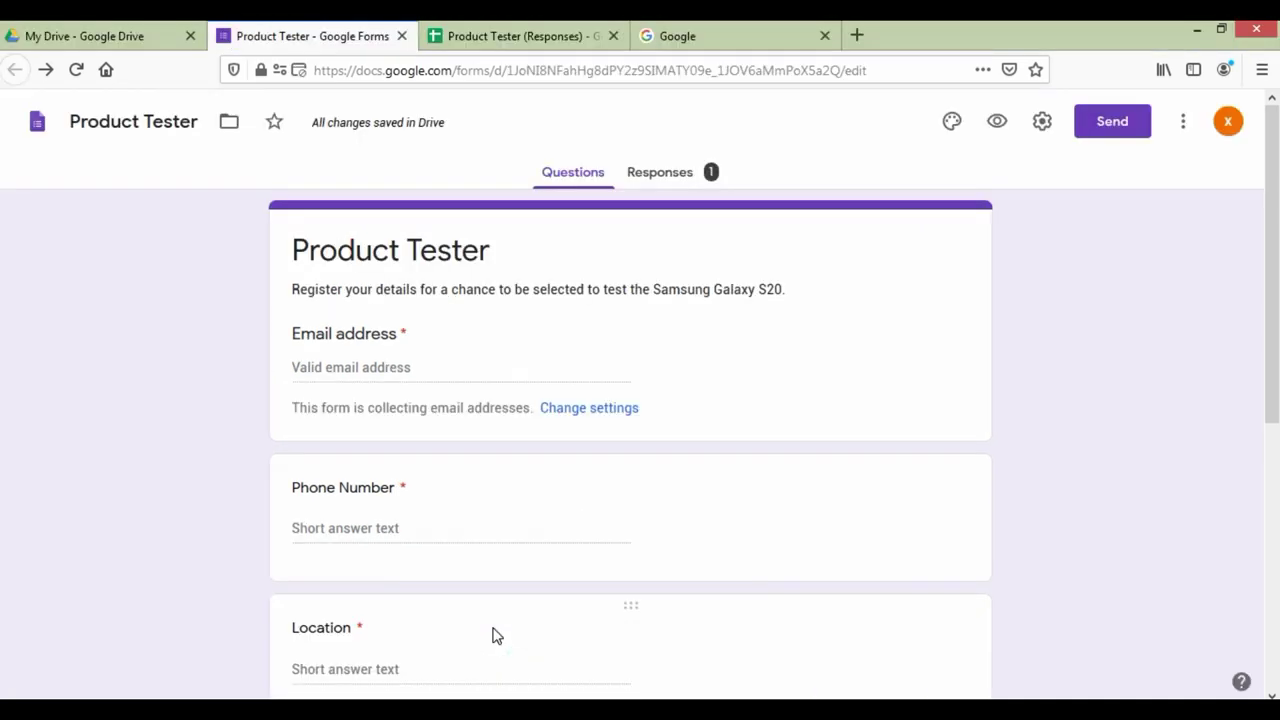
Step: Review the single response's summary and pie chart, then open the Product Tester (Responses) sheet
{"action": "left_click", "coordinate": [657, 178]}
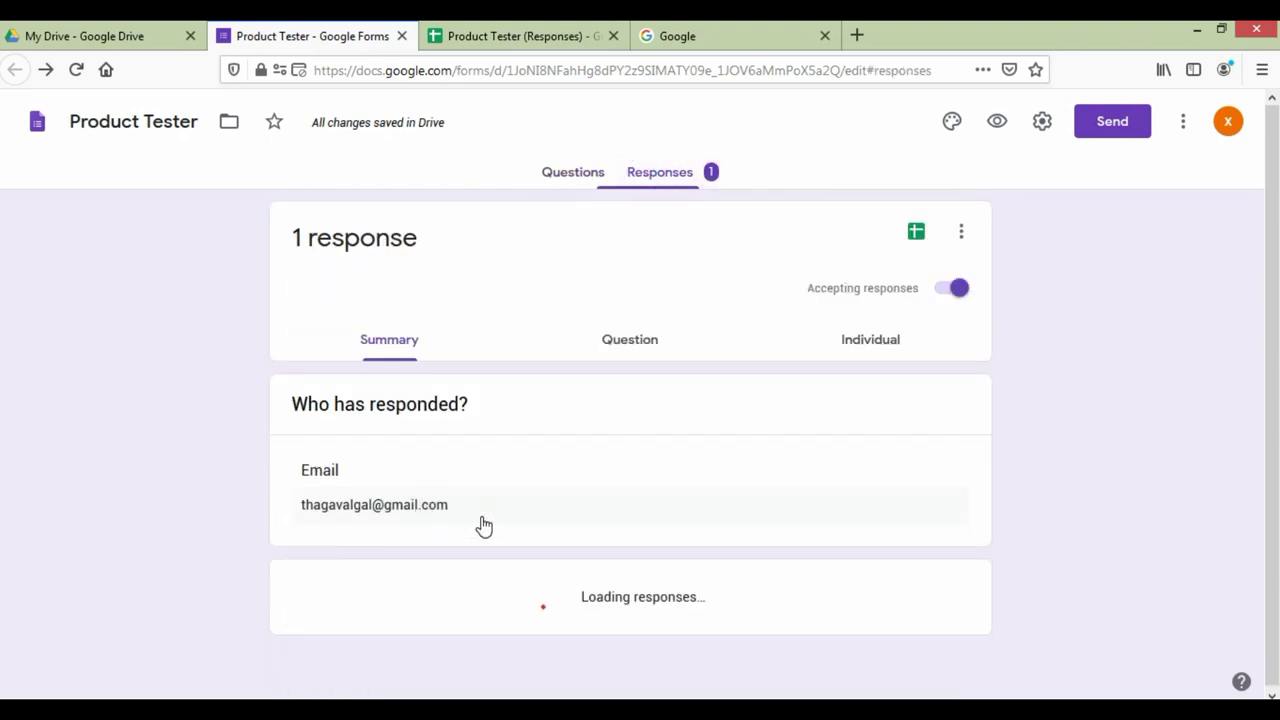
{"action": "scroll", "coordinate": [528, 520], "scroll_direction": "down", "scroll_amount": 5}
{"action": "mouse_move", "coordinate": [519, 510]}
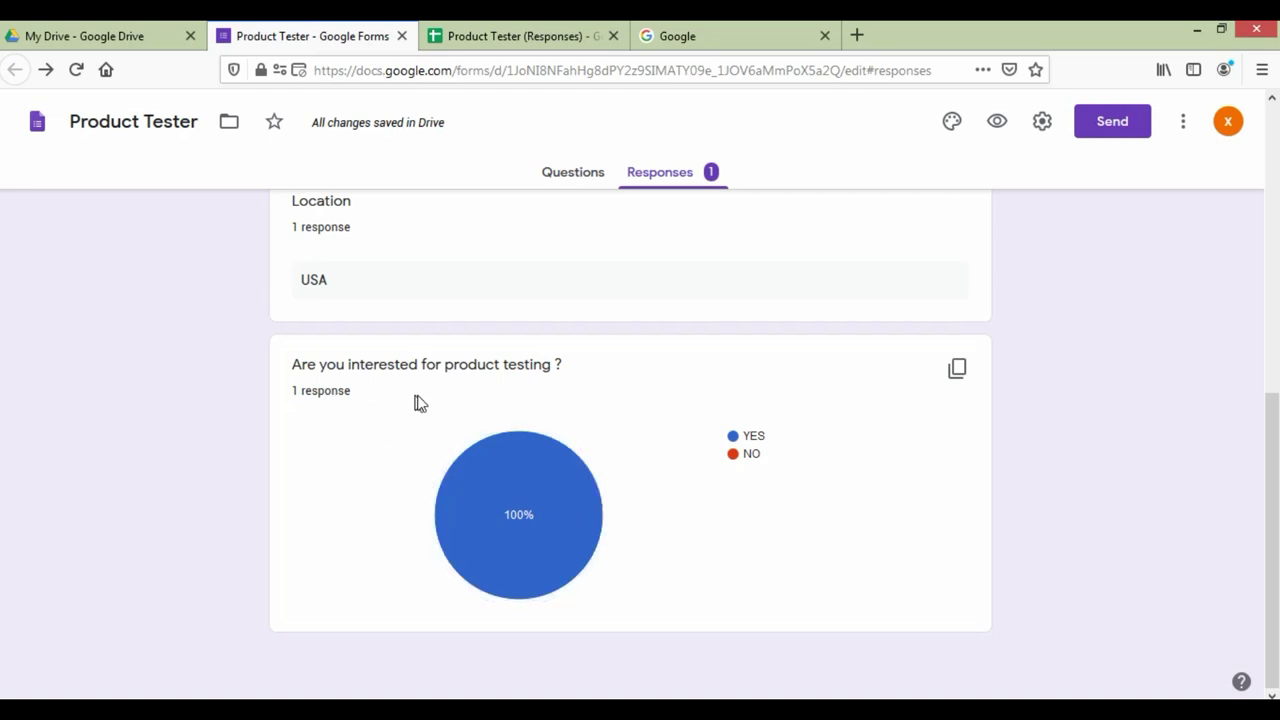
{"action": "scroll", "coordinate": [546, 437], "scroll_direction": "up", "scroll_amount": 5}
{"action": "left_click", "coordinate": [513, 30]}
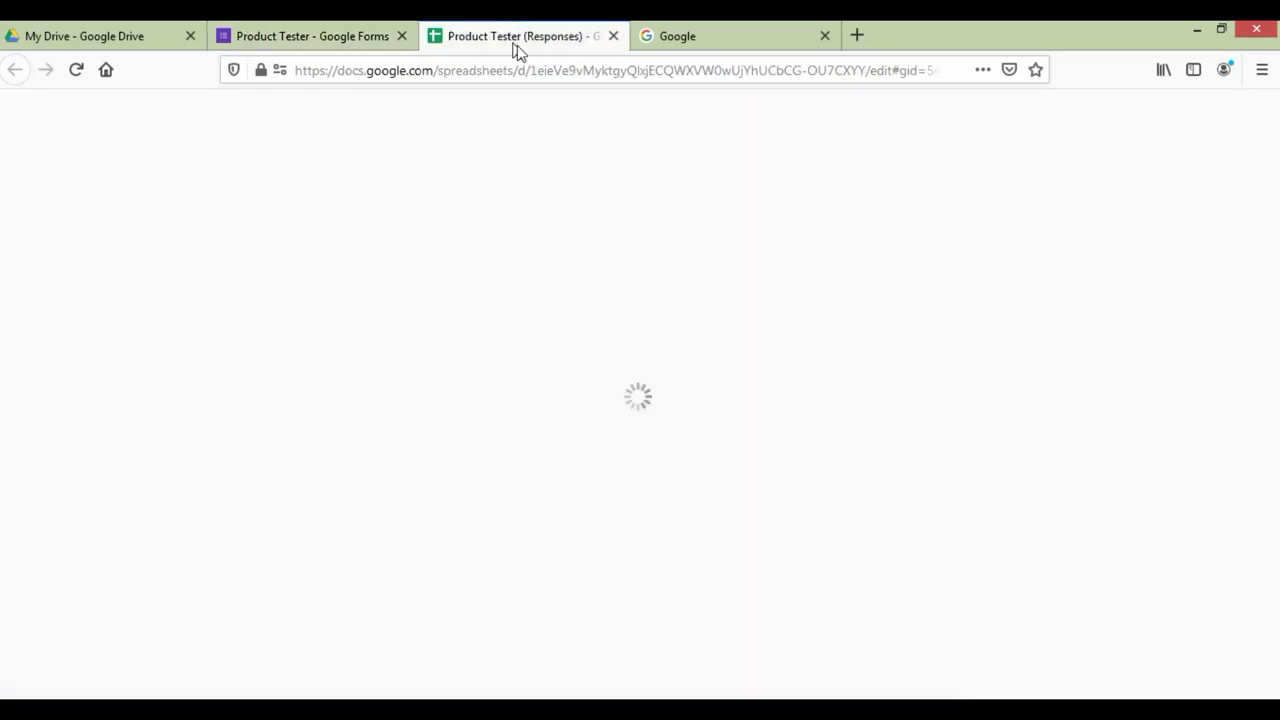
{"action": "left_click", "coordinate": [355, 269]}
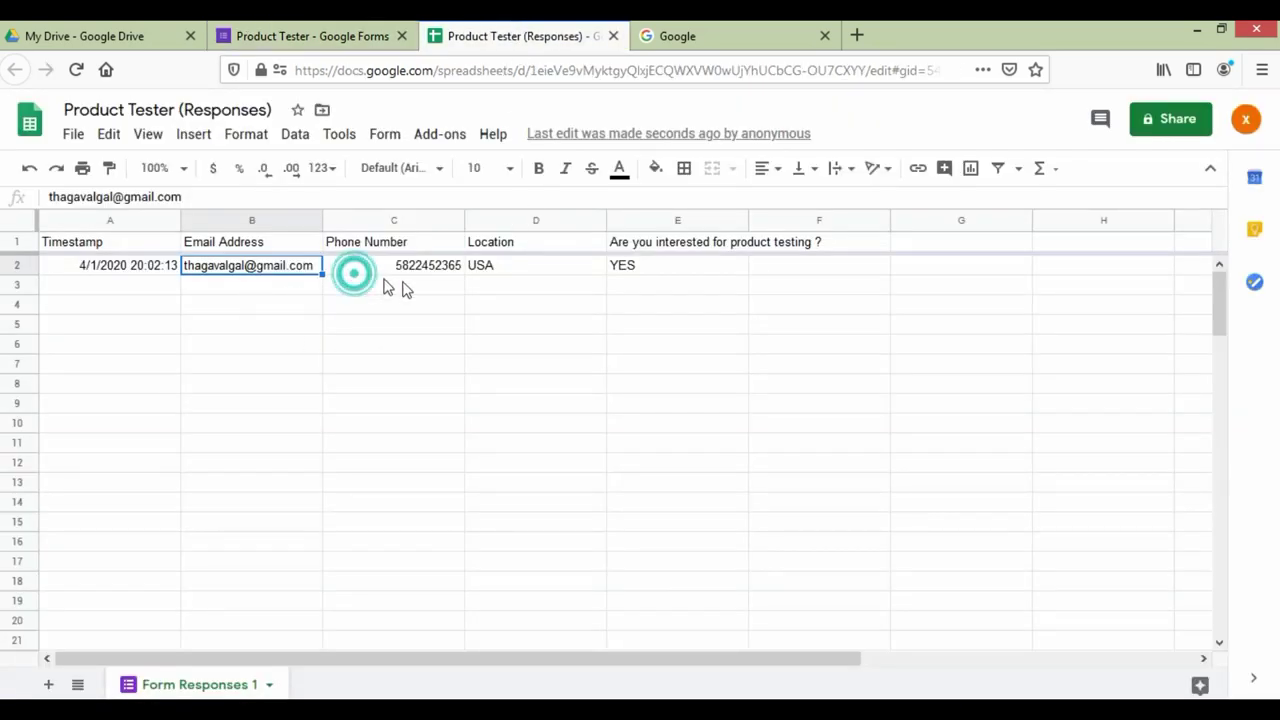
{"action": "left_click", "coordinate": [503, 272]}
{"action": "left_click", "coordinate": [648, 270]}
{"action": "left_click", "coordinate": [306, 265]}
{"action": "key", "text": "Left"}
{"action": "key", "text": "Right"}
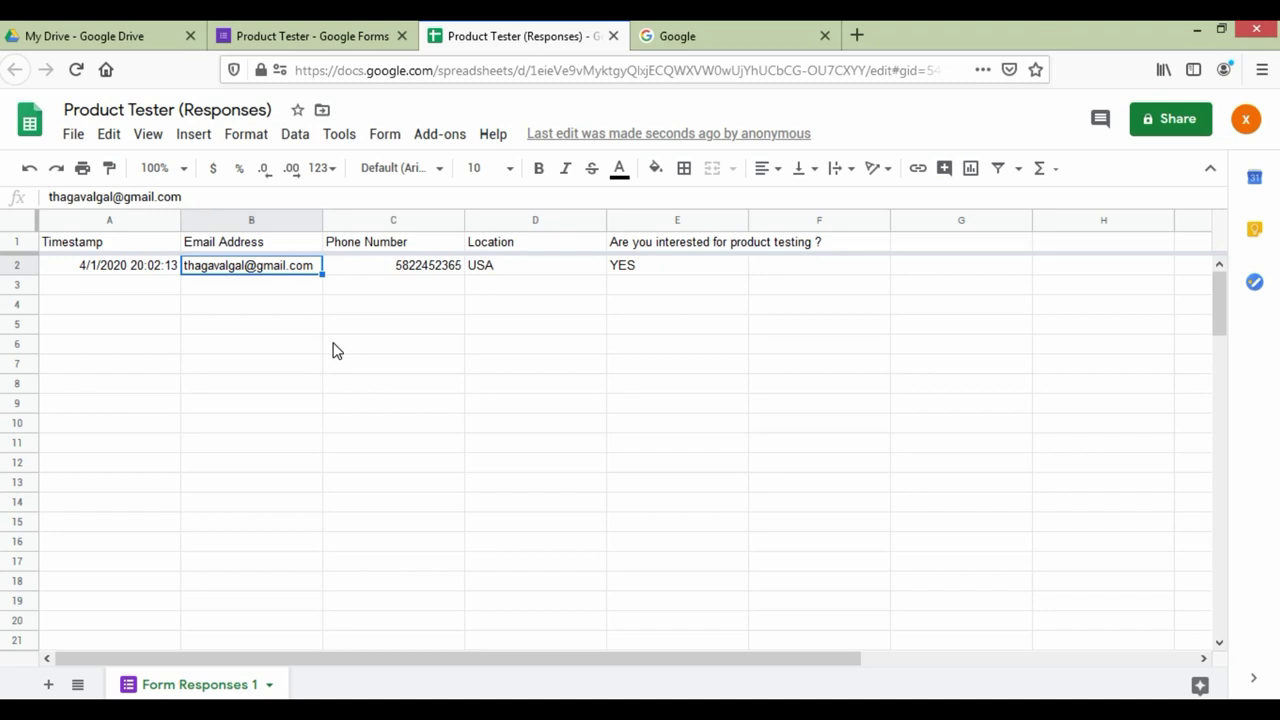
{"action": "left_click", "coordinate": [90, 33]}
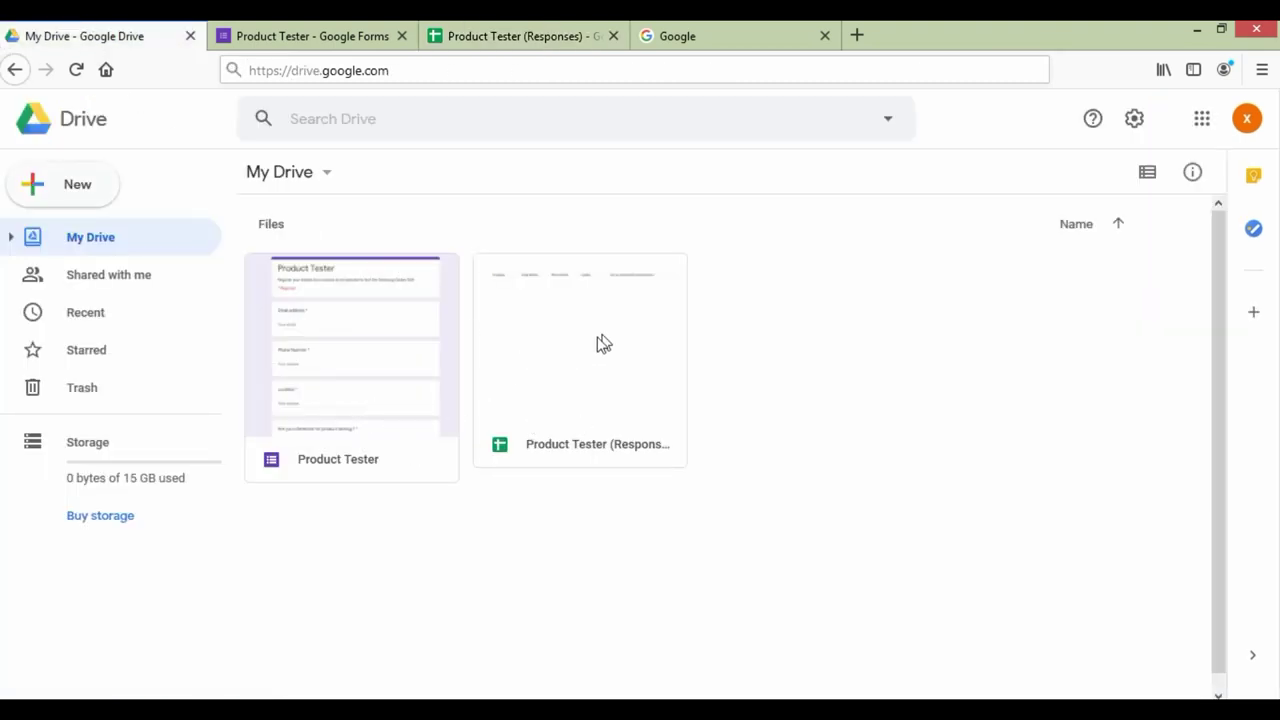
{"action": "left_click", "coordinate": [518, 35]}
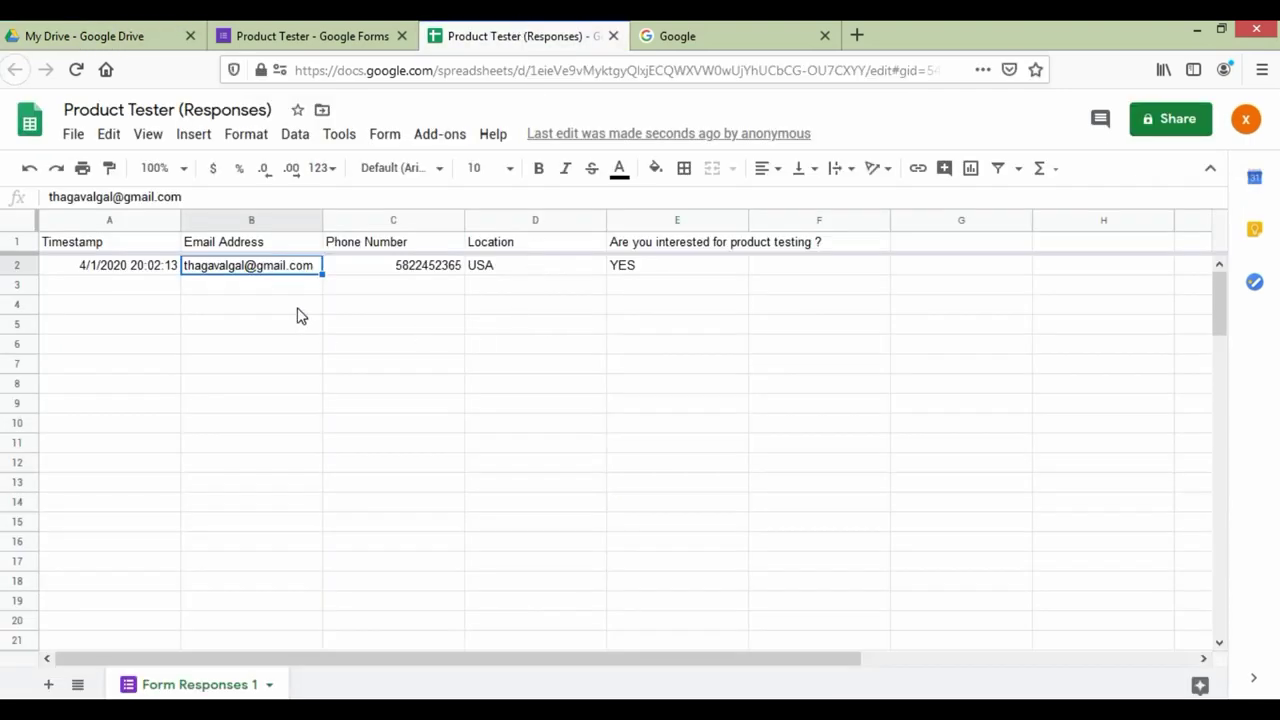
{"action": "left_click", "coordinate": [57, 30]}
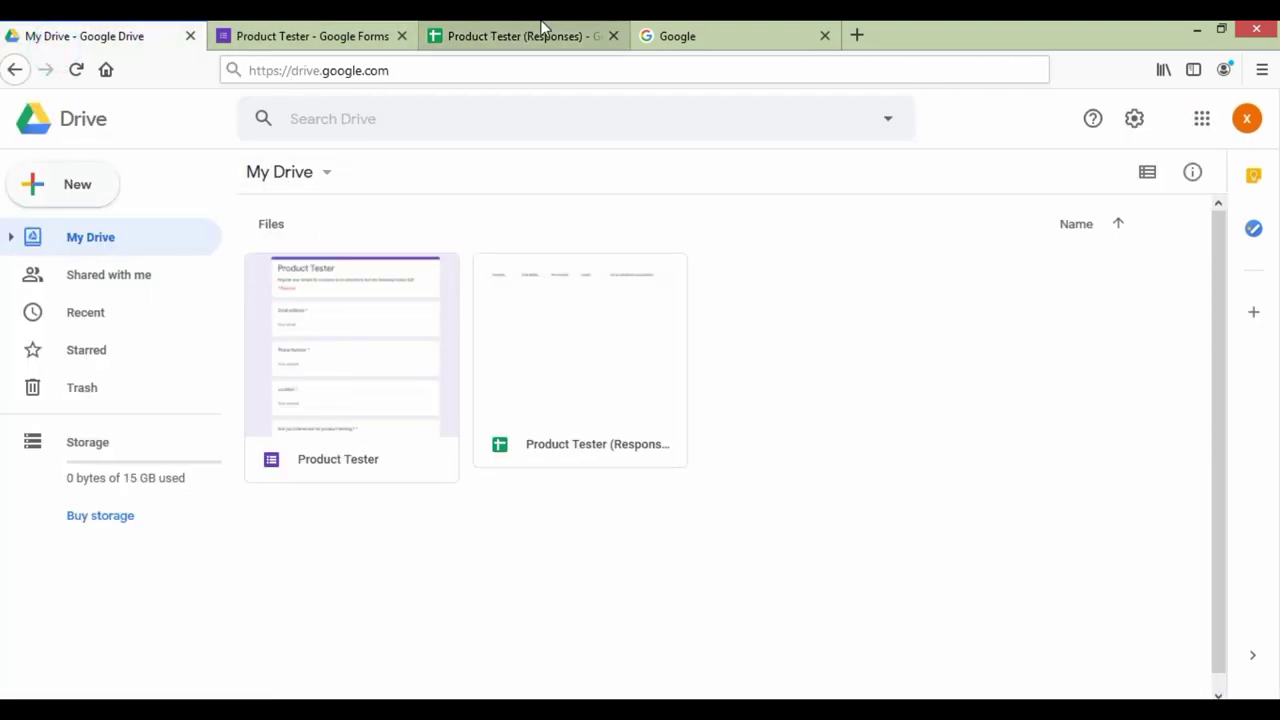
{"action": "left_click", "coordinate": [546, 32]}
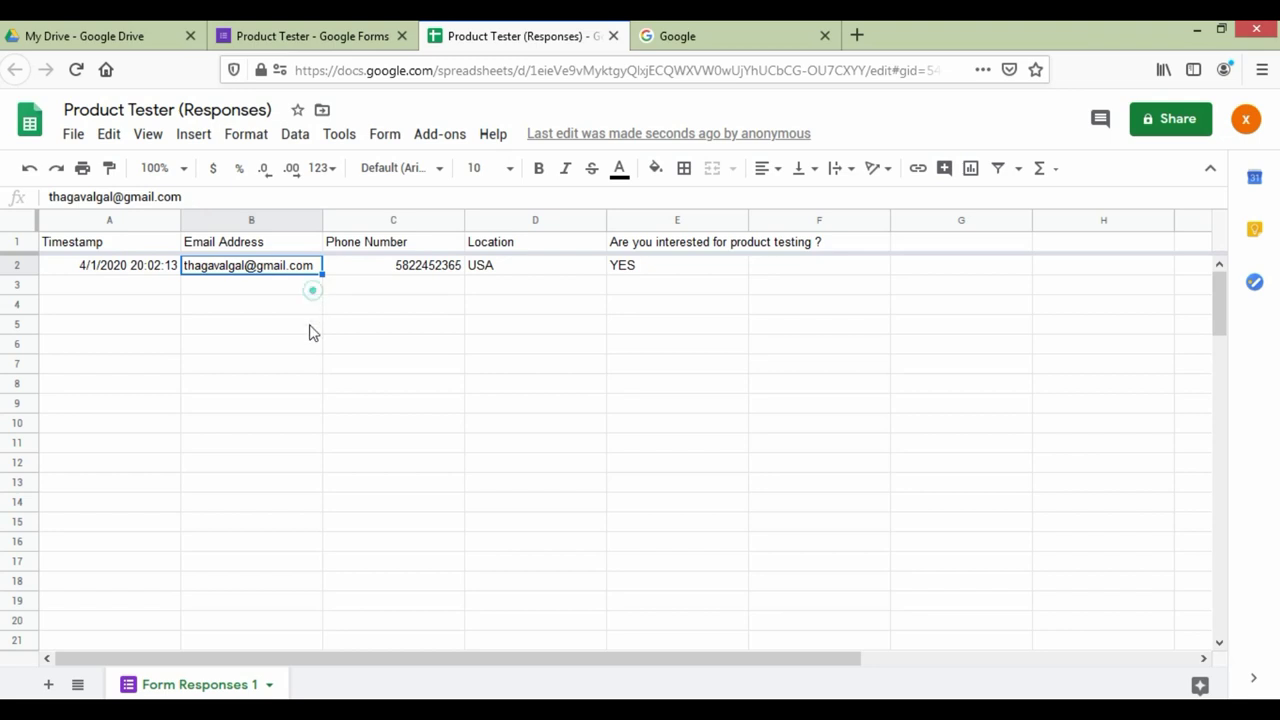
{"action": "left_click_drag", "start_coordinate": [300, 285], "coordinate": [290, 488]}
{"action": "scroll", "coordinate": [297, 516], "scroll_direction": "down", "scroll_amount": 3}
{"action": "left_click", "coordinate": [295, 507]}
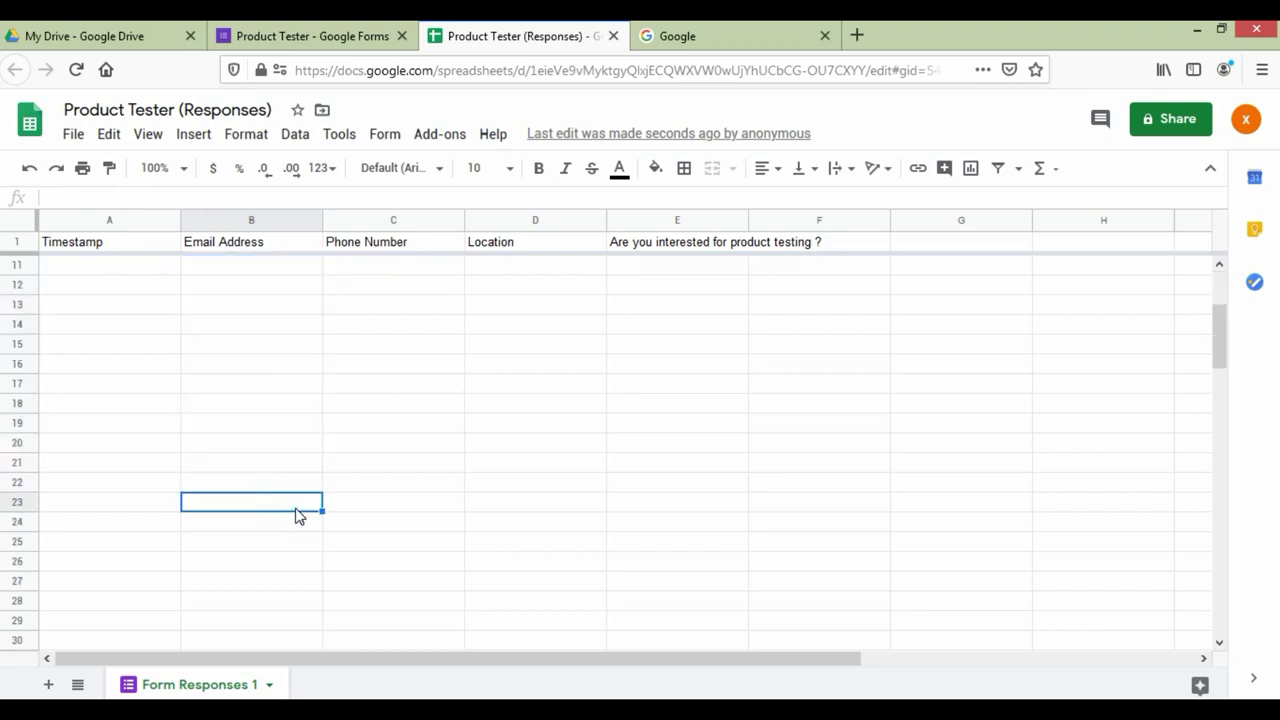
{"action": "scroll", "coordinate": [291, 491], "scroll_direction": "up", "scroll_amount": 3}
{"action": "left_click", "coordinate": [240, 284]}
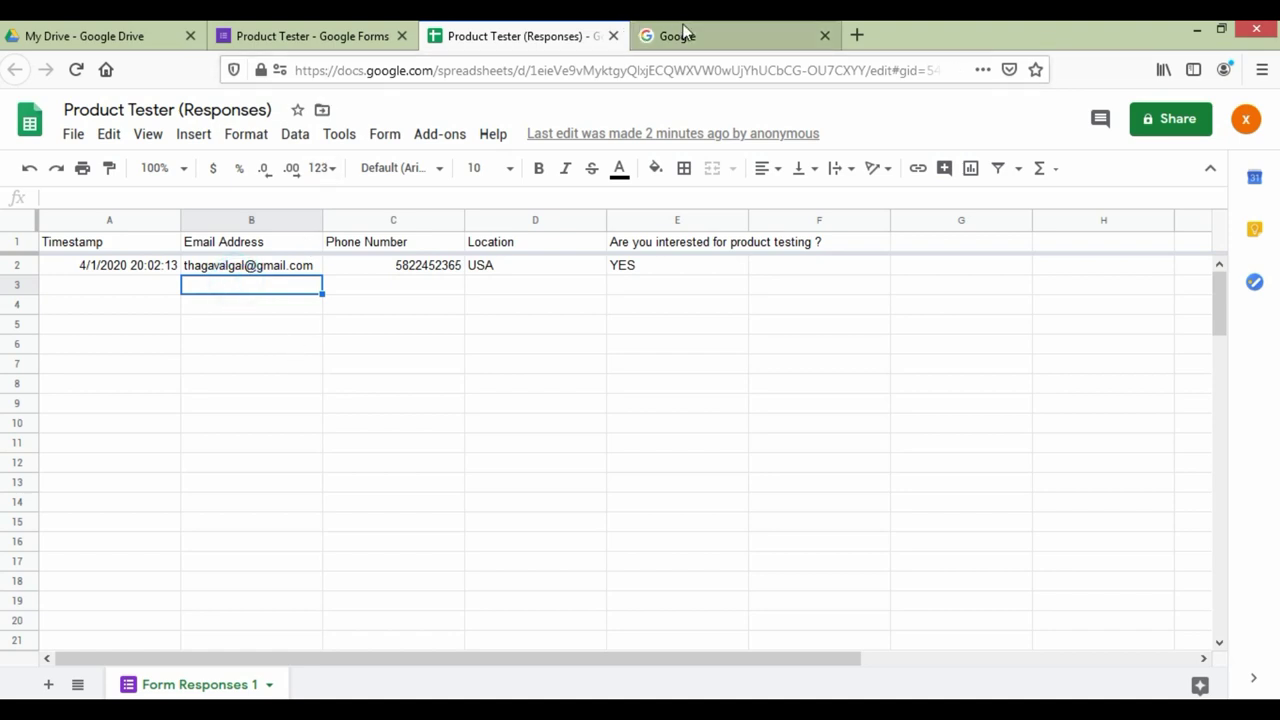
Step: Enter 'tha' in the address bar and open the suggested YouTube channel videos page
{"action": "left_click", "coordinate": [680, 35]}
{"action": "left_click", "coordinate": [624, 71]}
{"action": "type", "text": "ta"}
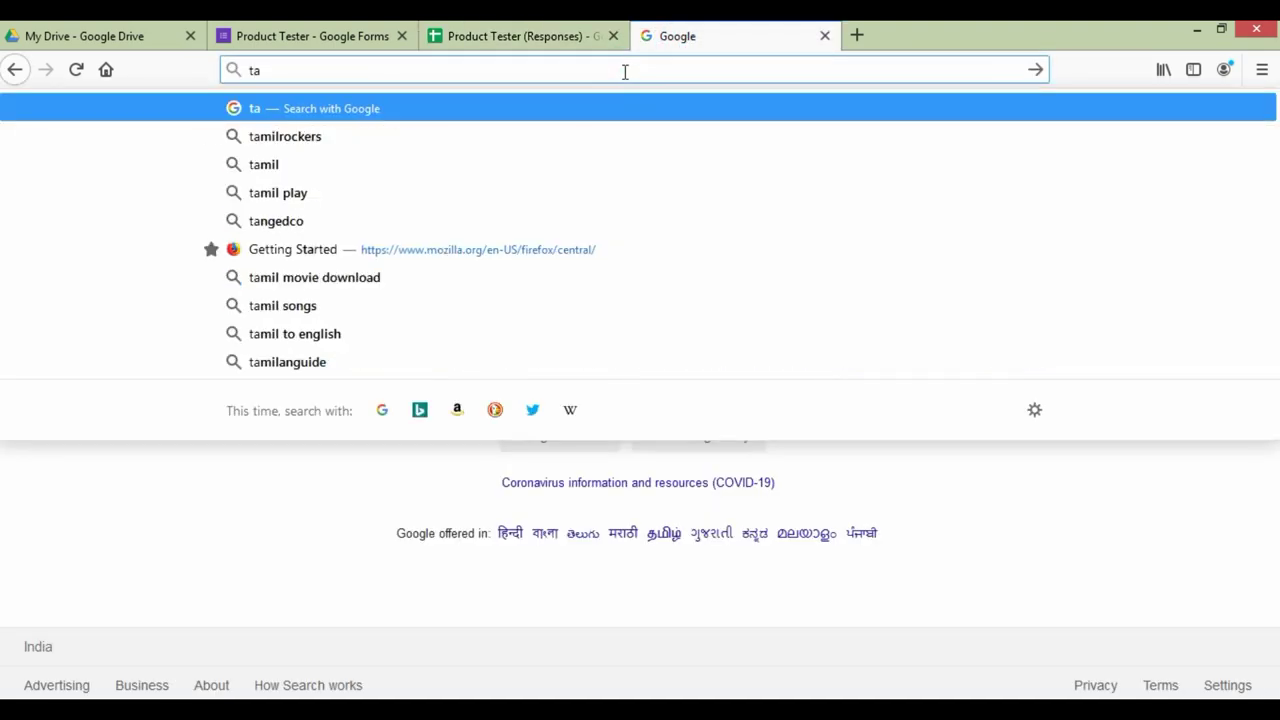
{"action": "key", "text": "BackSpace"}
{"action": "type", "text": "ha"}
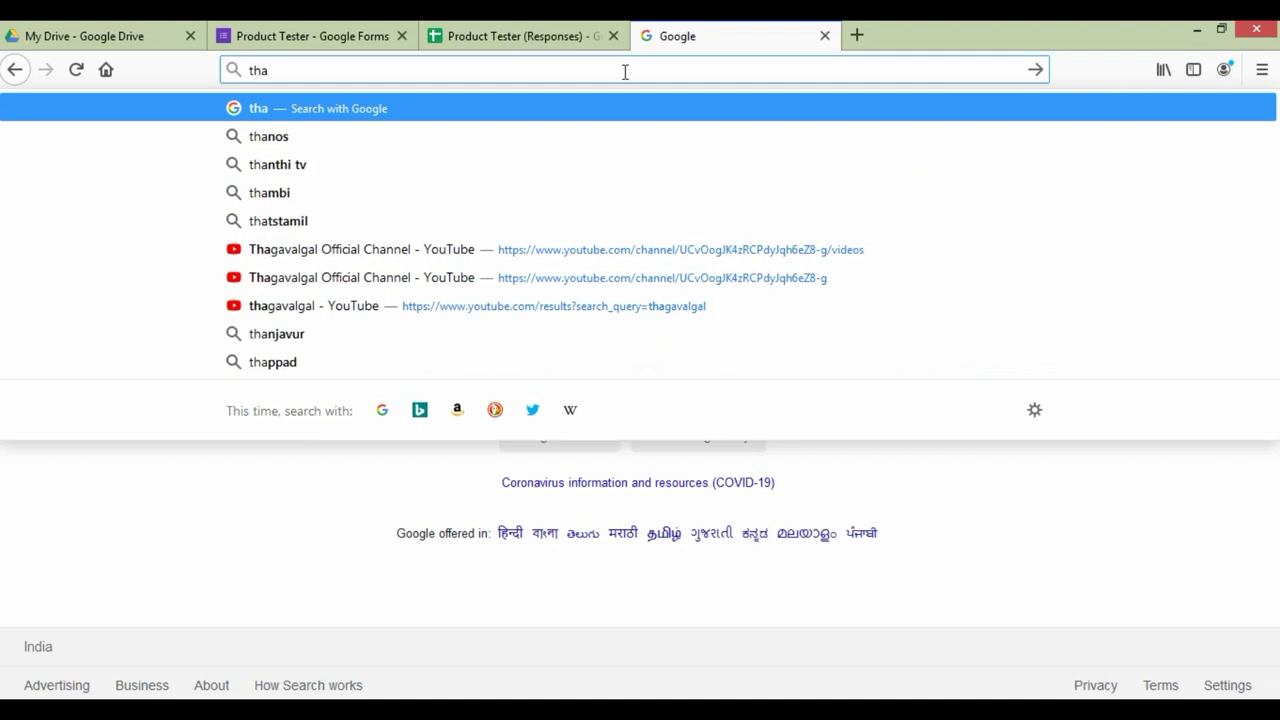
{"action": "left_click", "coordinate": [625, 238]}
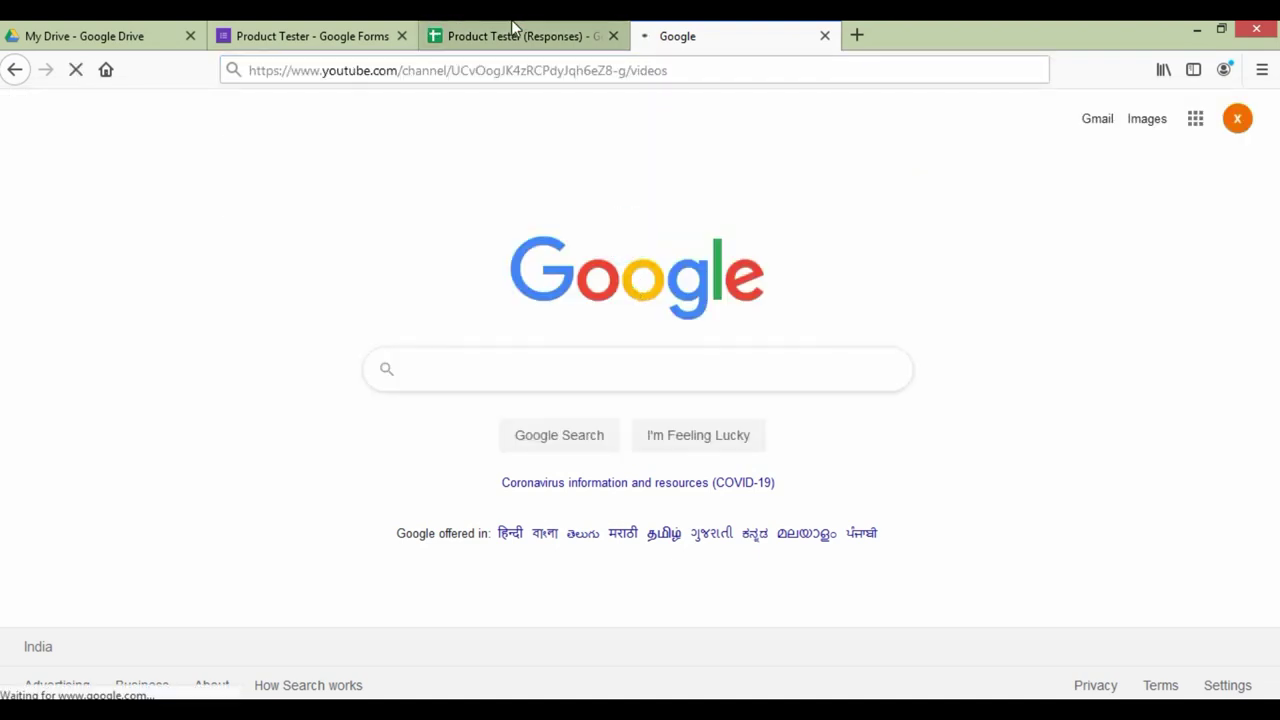
Step: Glance at the responses spreadsheet and summary, then scroll the YouTube channel's videos
{"action": "left_click", "coordinate": [512, 32]}
{"action": "left_click", "coordinate": [312, 32]}
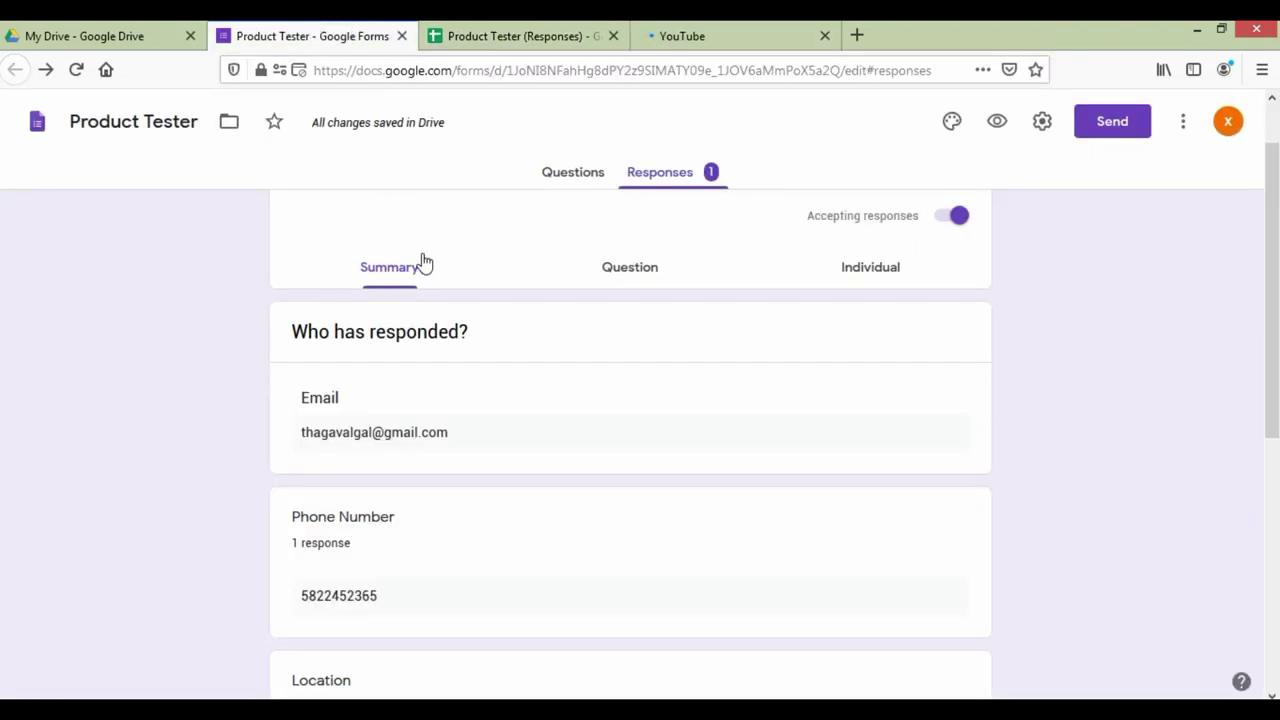
{"action": "left_click", "coordinate": [716, 38]}
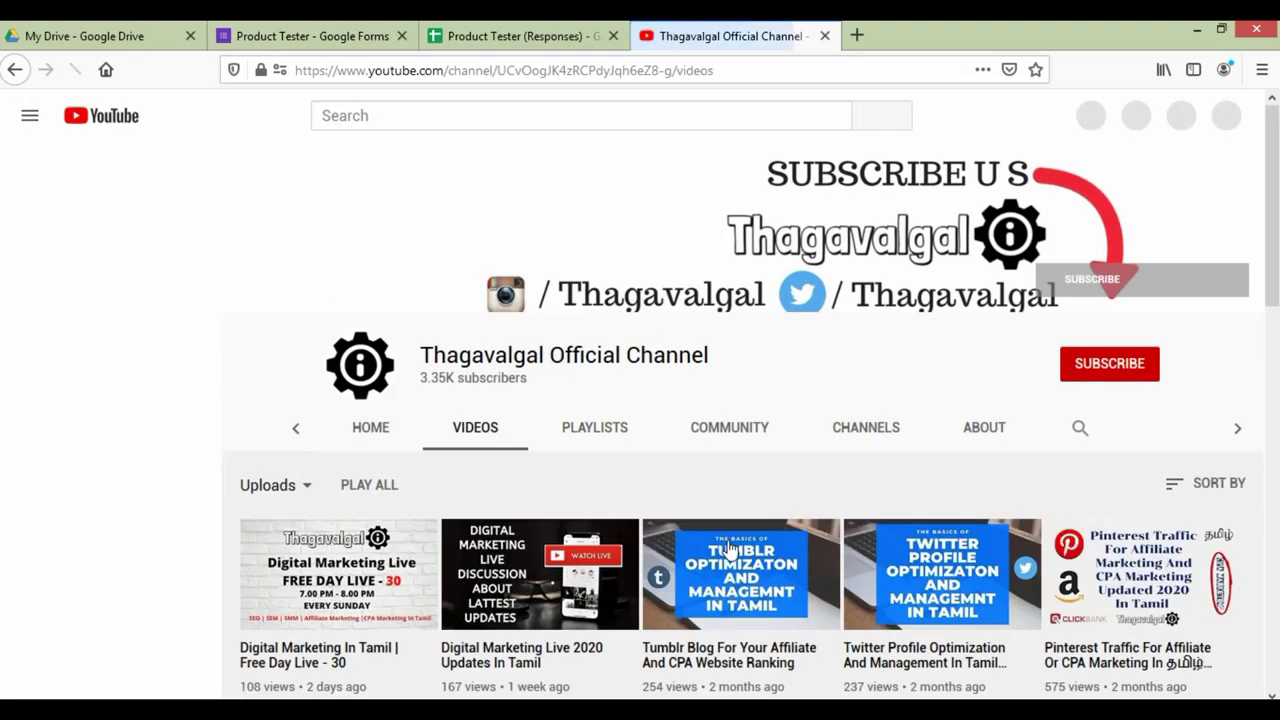
{"action": "scroll", "coordinate": [730, 548], "scroll_direction": "down", "scroll_amount": 2}
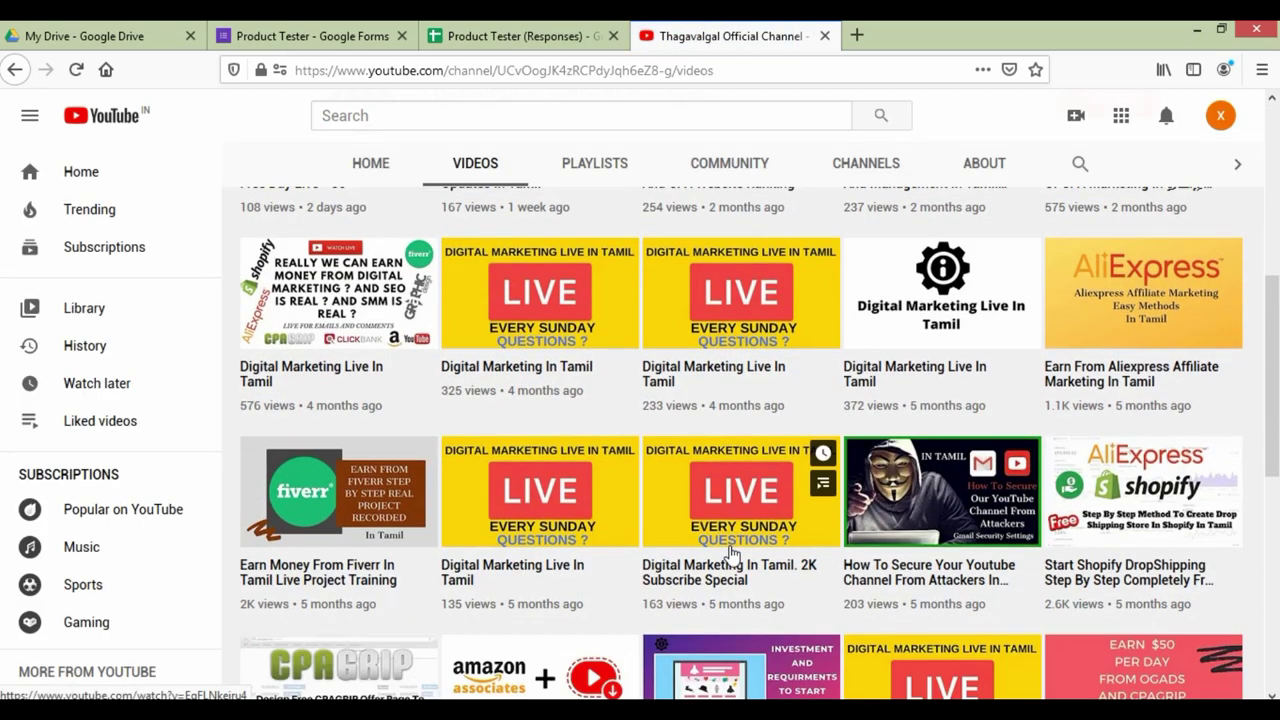
{"action": "scroll", "coordinate": [730, 548], "scroll_direction": "down", "scroll_amount": 1}
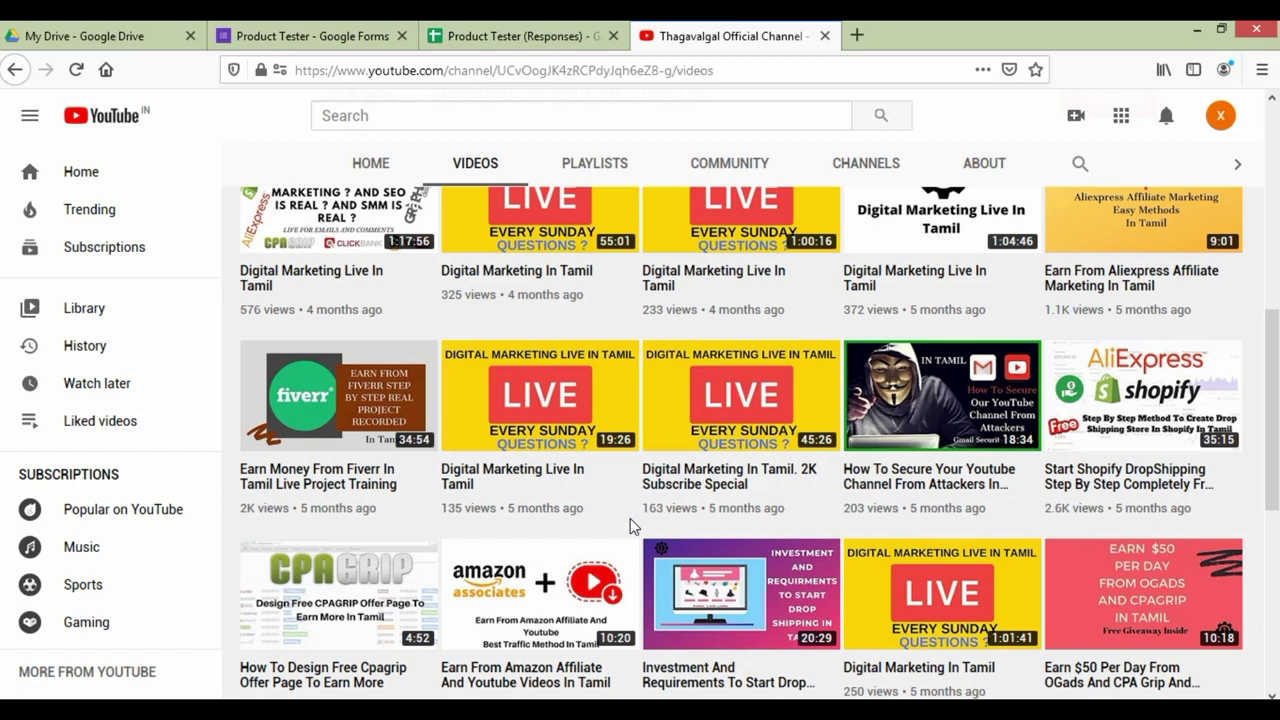
{"action": "mouse_move", "coordinate": [632, 520]}
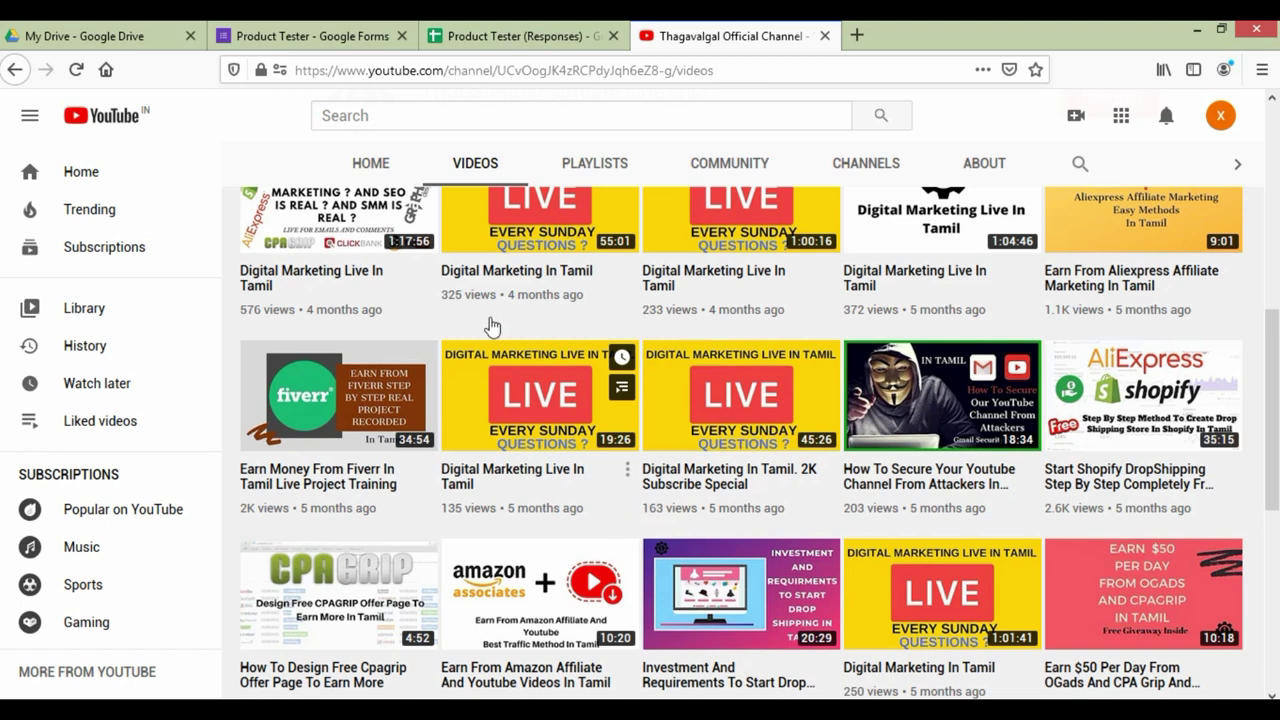
Step: Switch the Product Tester form to its Questions view, then scroll the YouTube uploads
{"action": "left_click", "coordinate": [345, 28]}
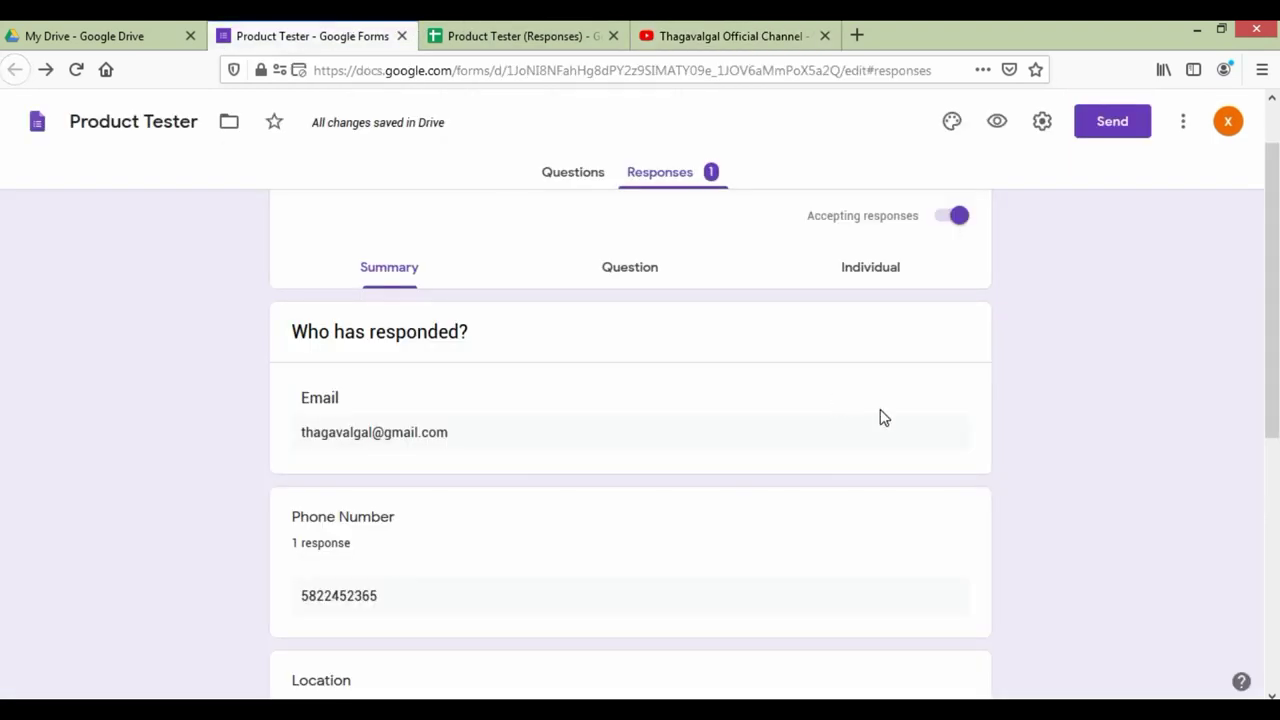
{"action": "left_click", "coordinate": [588, 174]}
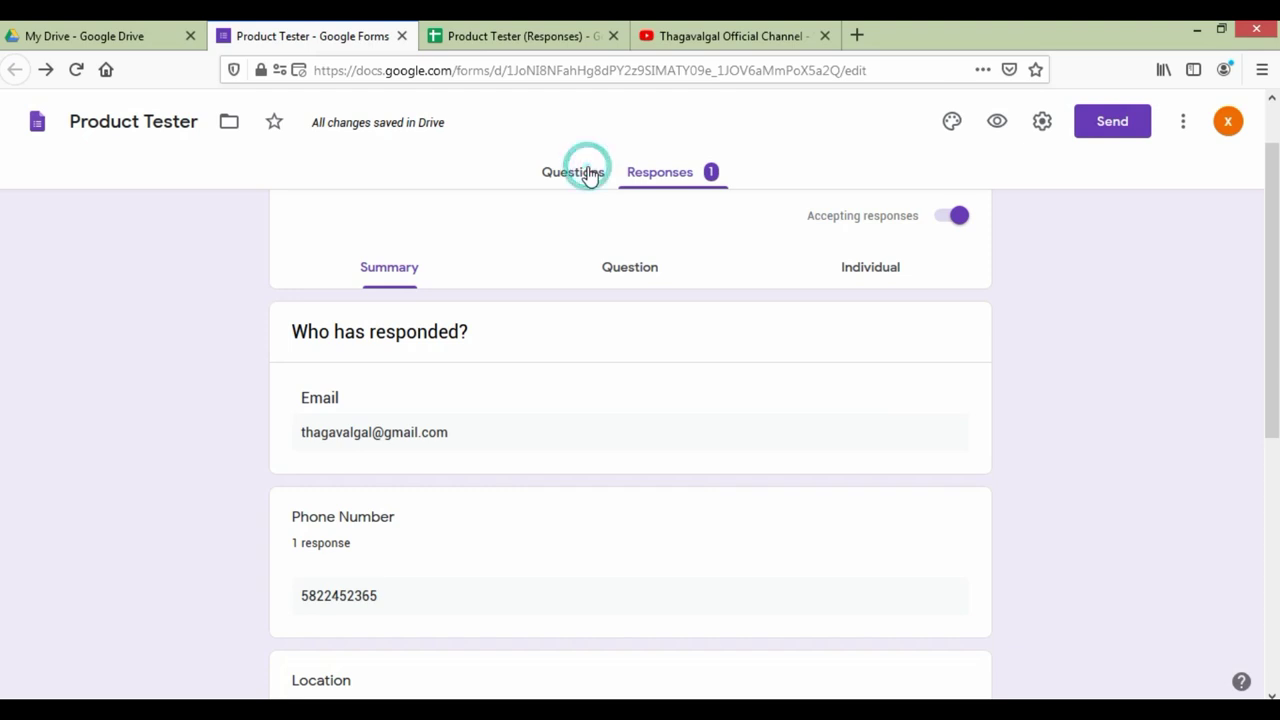
{"action": "scroll", "coordinate": [946, 445], "scroll_direction": "down", "scroll_amount": 4}
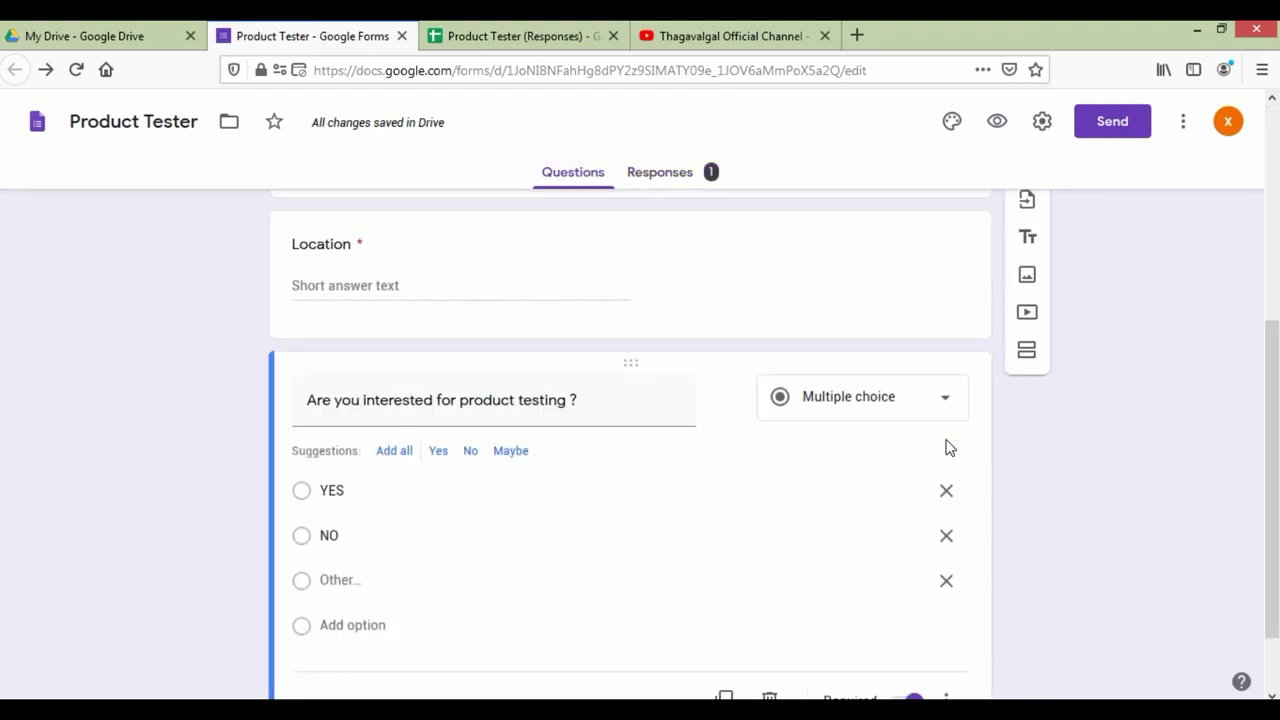
{"action": "left_click", "coordinate": [726, 36]}
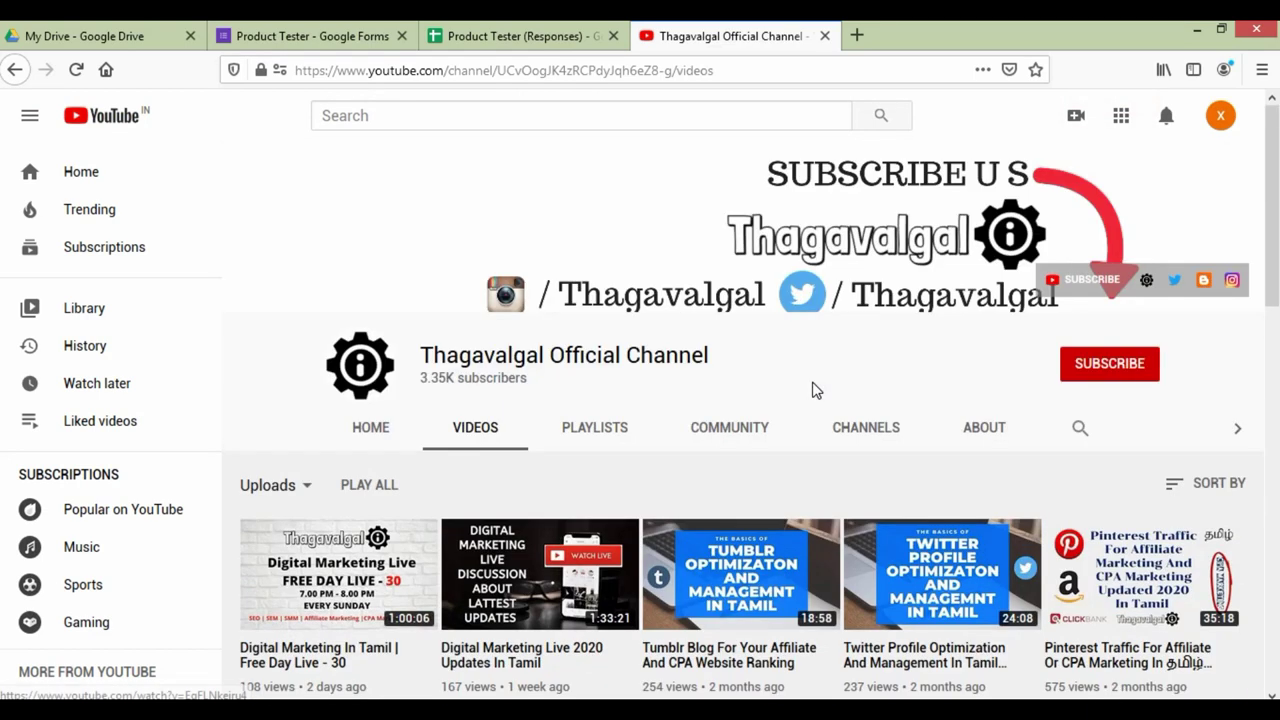
{"action": "scroll", "coordinate": [814, 389], "scroll_direction": "down", "scroll_amount": 1}
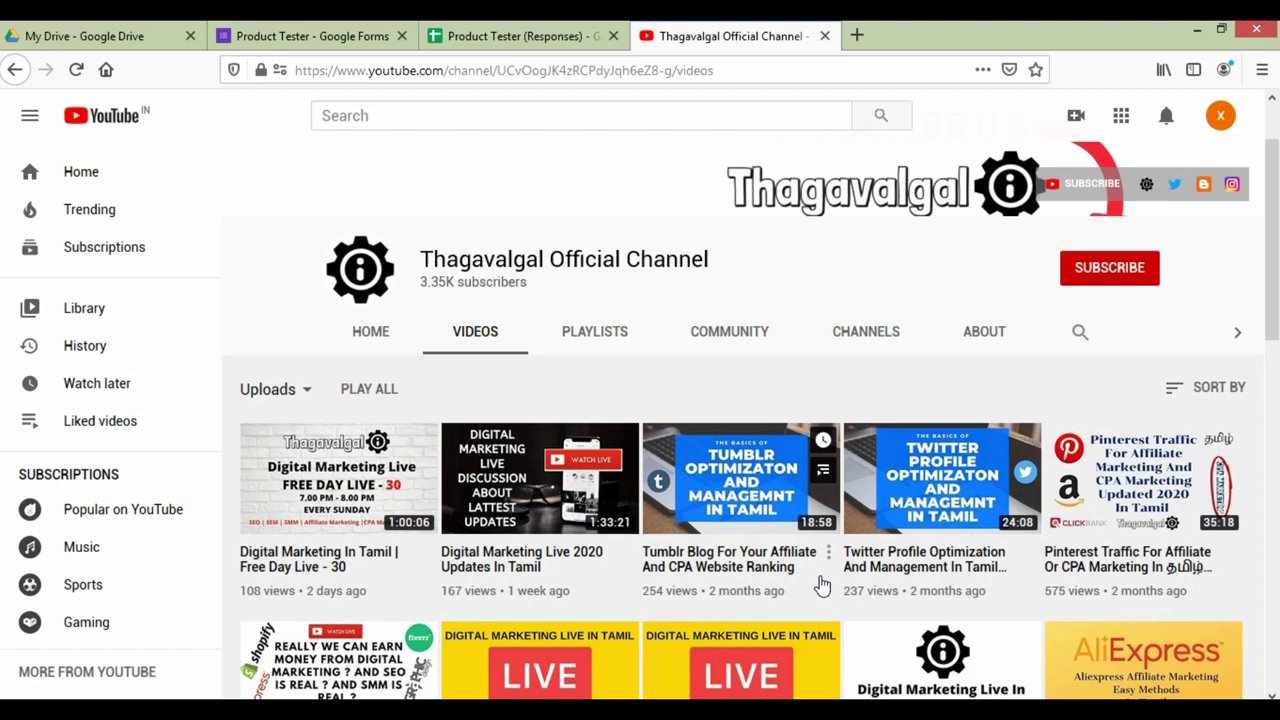
Step: Go to twitter.com in the address bar
{"action": "left_click", "coordinate": [644, 72]}
{"action": "type", "text": "twitter.com"}
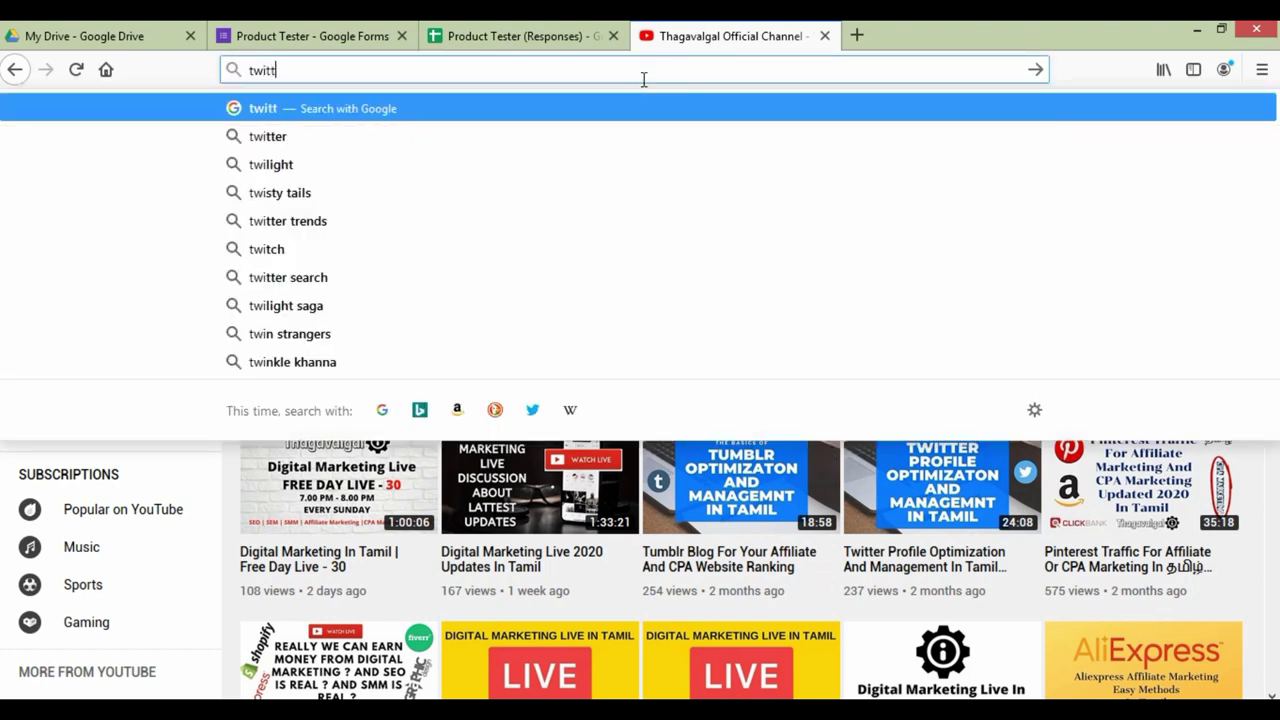
{"action": "key", "text": "Return"}
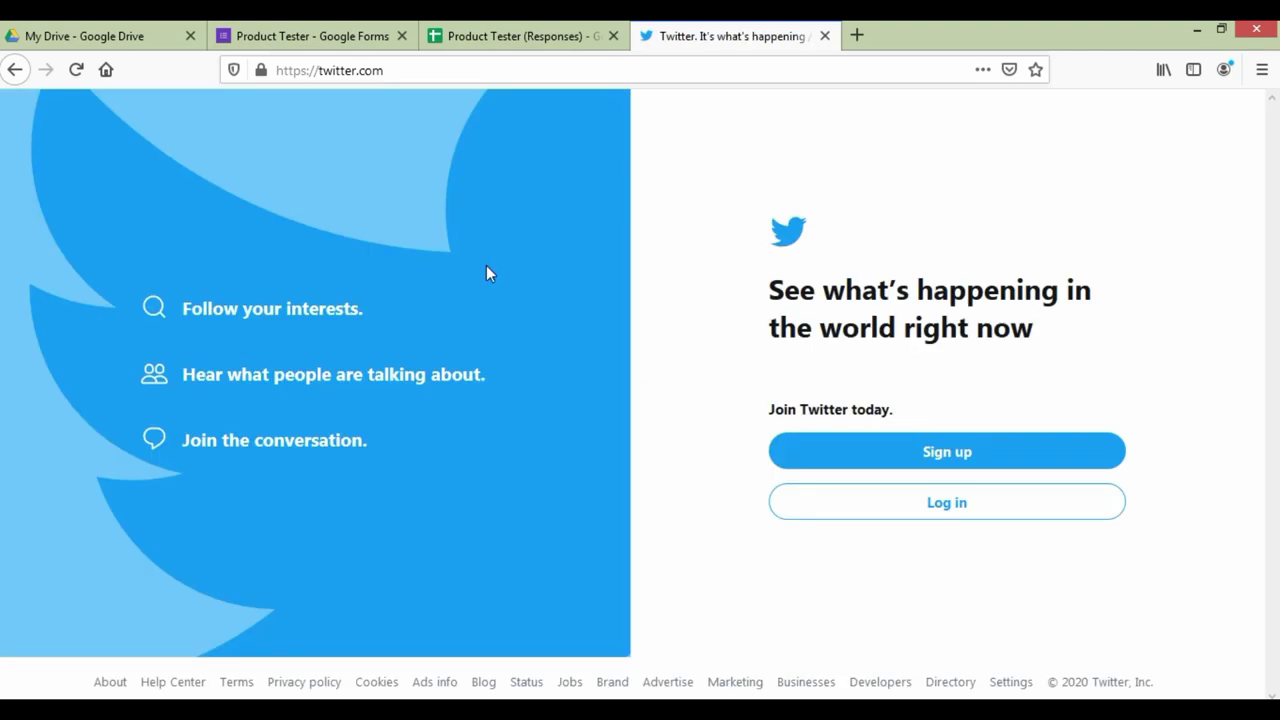
Step: Search Google for 'justin bieber twitter' and scroll the results
{"action": "left_click", "coordinate": [437, 69]}
{"action": "type", "text": "google"}
{"action": "key", "text": "Return"}
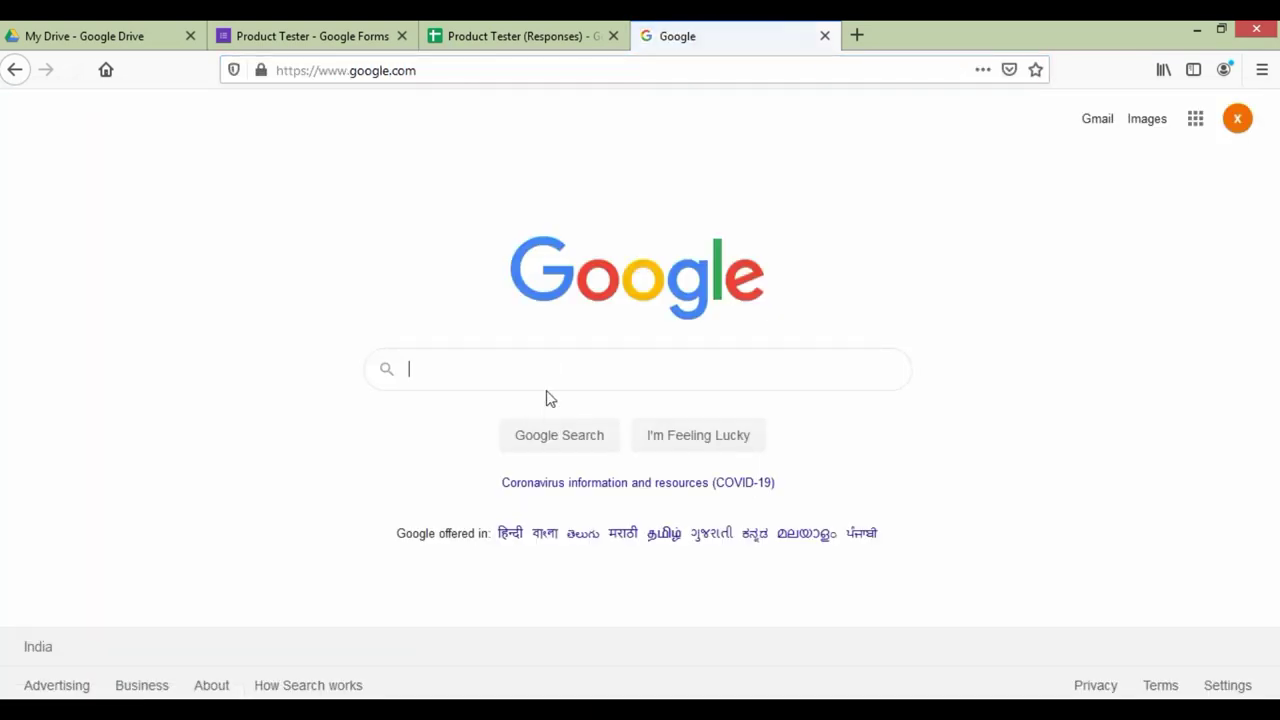
{"action": "left_click", "coordinate": [549, 367]}
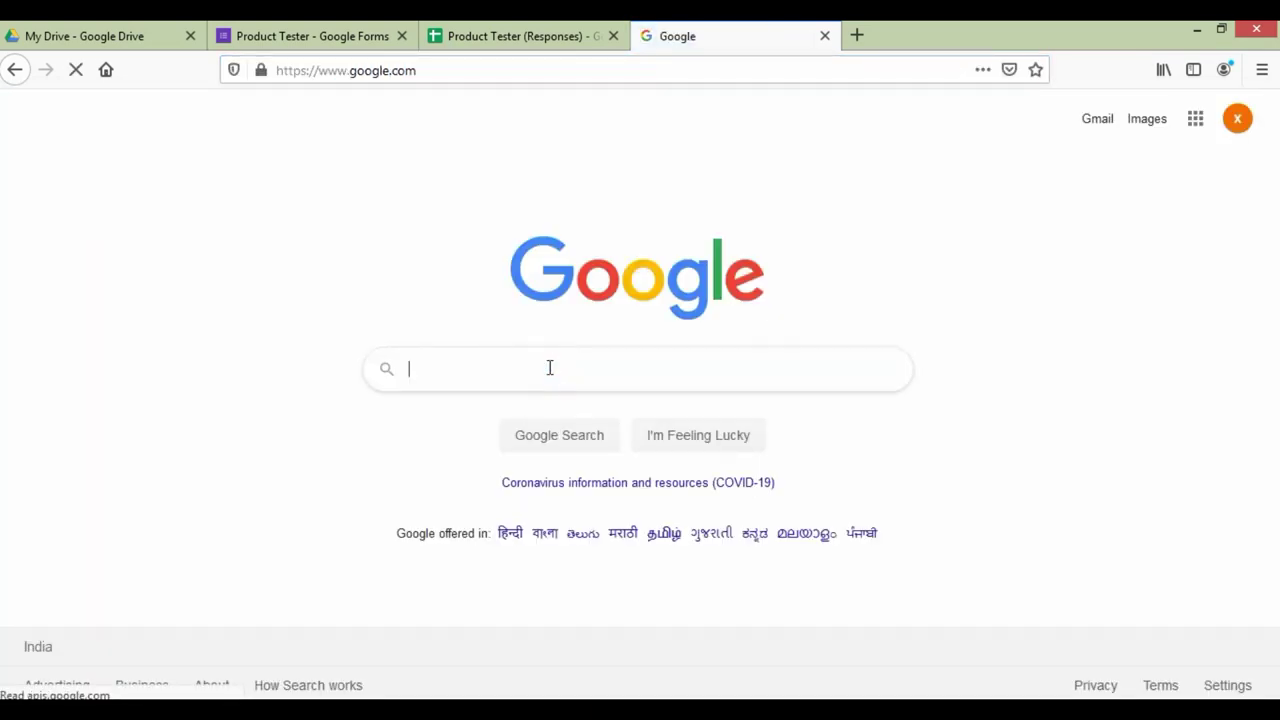
{"action": "type", "text": "j"}
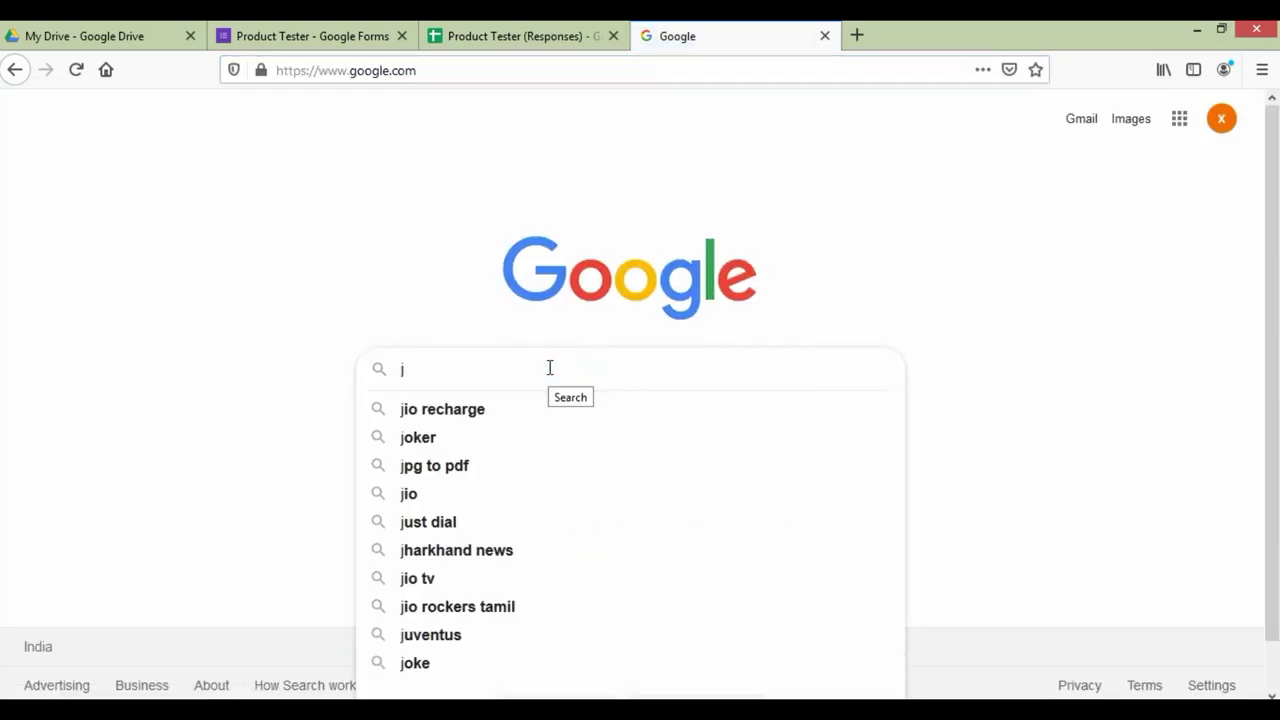
{"action": "type", "text": "ustin b"}
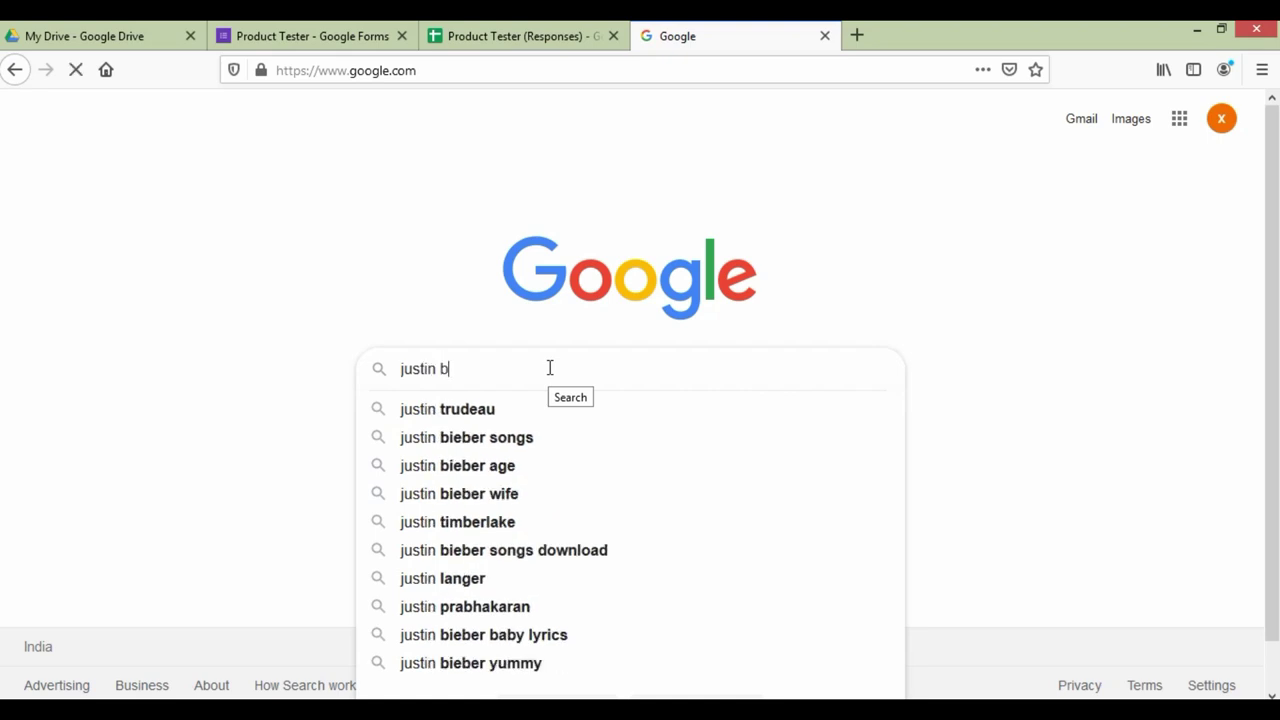
{"action": "type", "text": "ieber "}
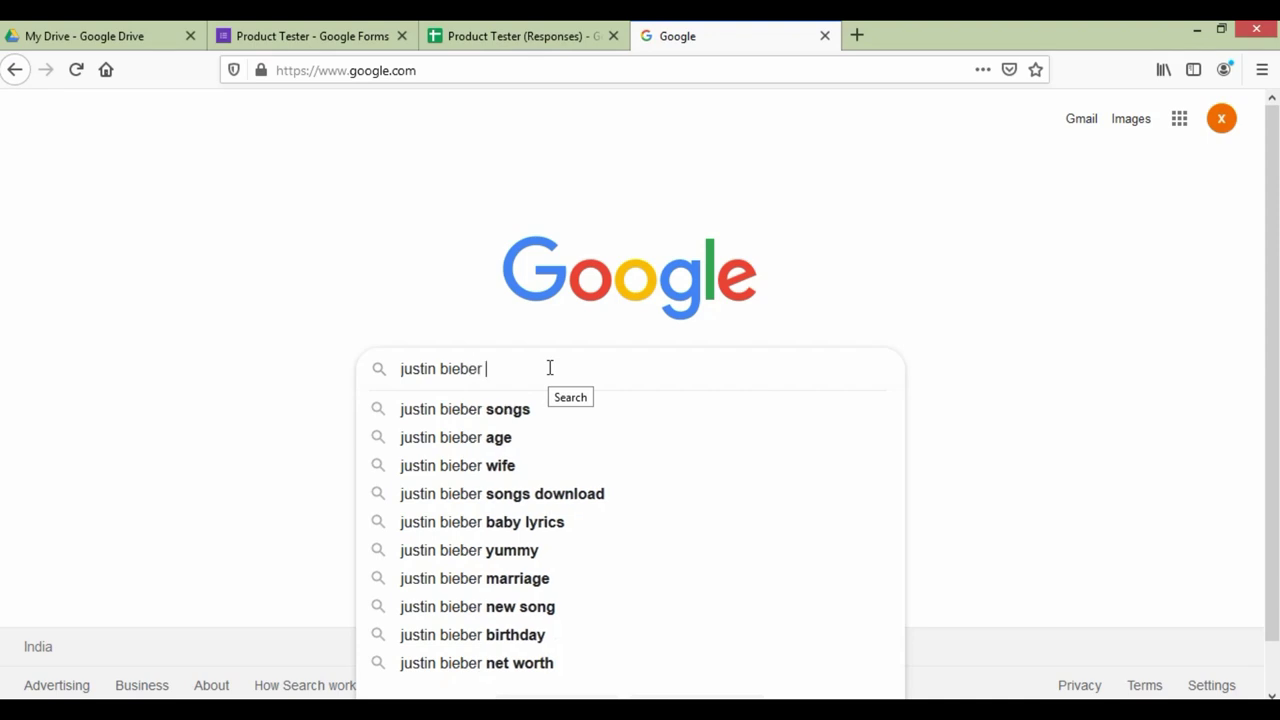
{"action": "type", "text": "twitter"}
{"action": "key", "text": "Return"}
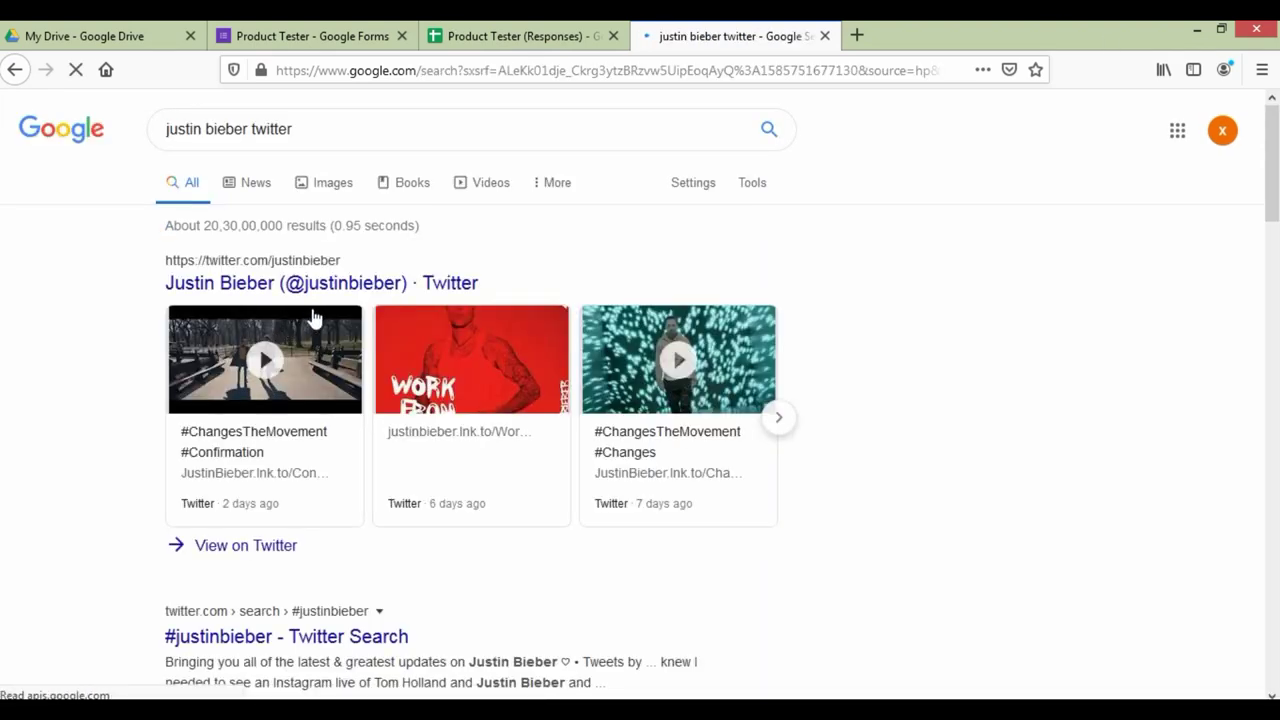
{"action": "scroll", "coordinate": [300, 280], "scroll_direction": "down", "scroll_amount": 1}
Step: Open the singer's Twitter profile result, then switch to the form and the Responses sheet
{"action": "left_click", "coordinate": [307, 196]}
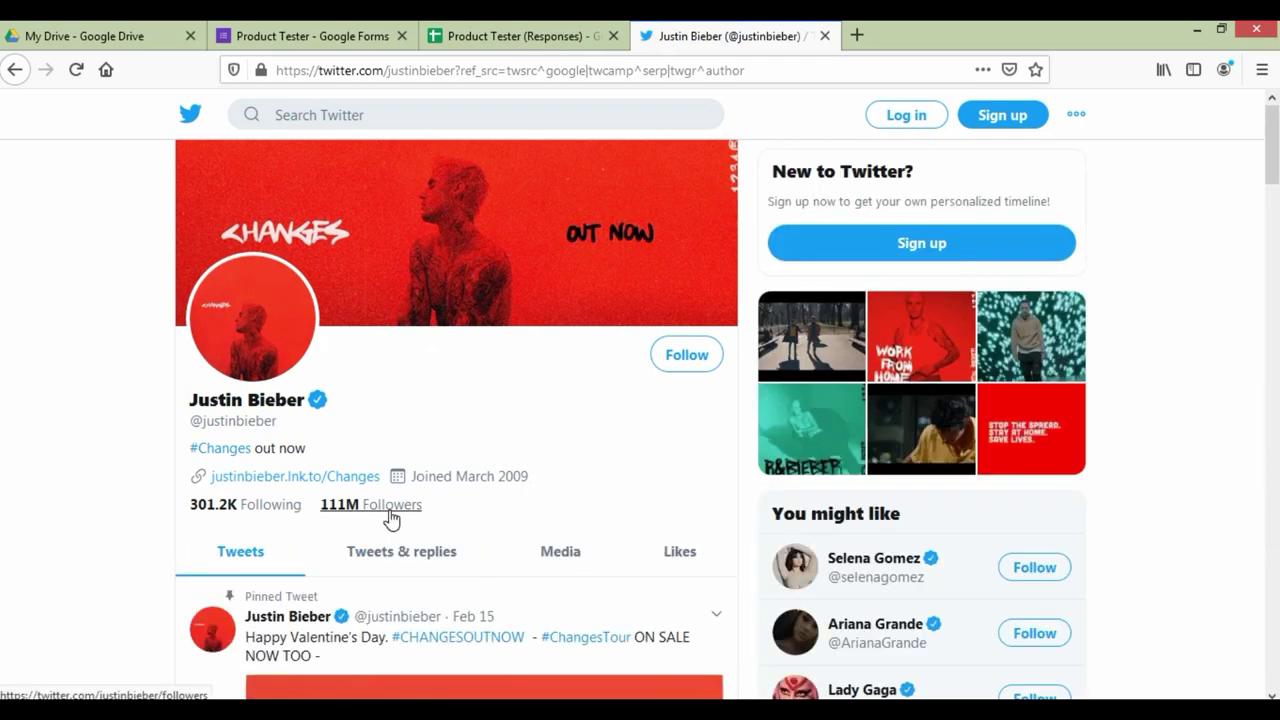
{"action": "mouse_move", "coordinate": [391, 519]}
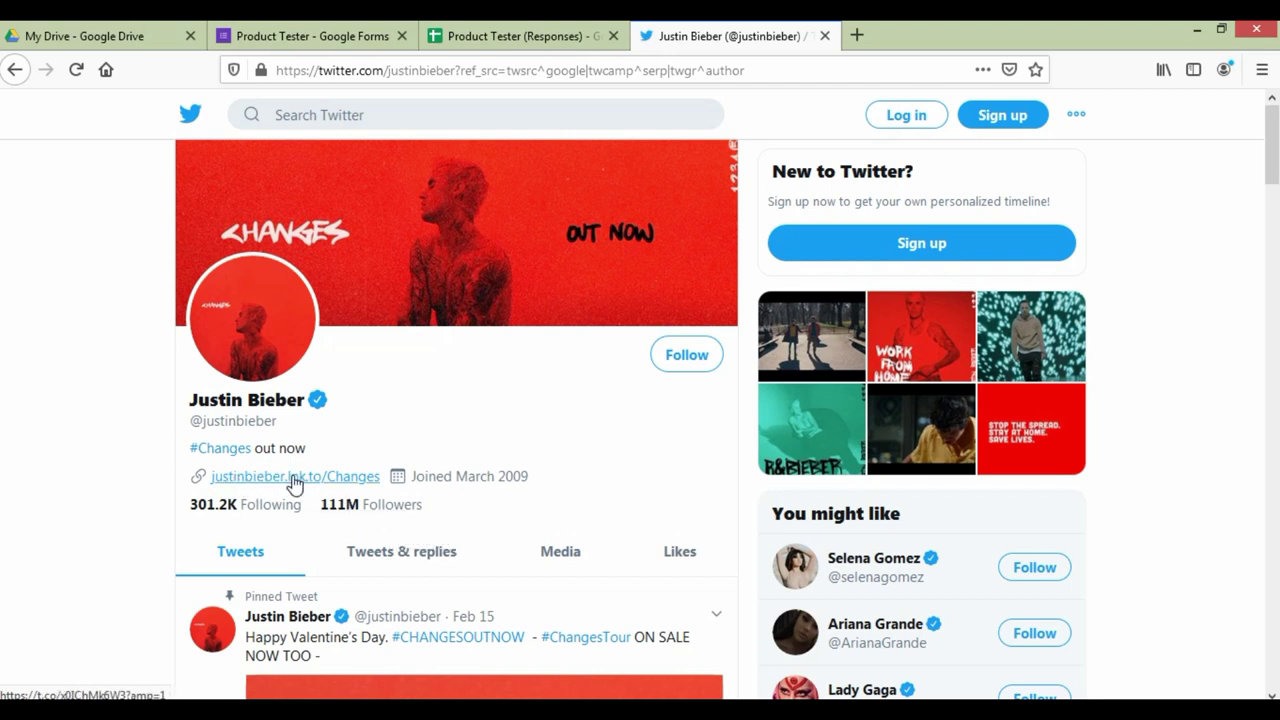
{"action": "left_click", "coordinate": [262, 35]}
{"action": "left_click", "coordinate": [540, 35]}
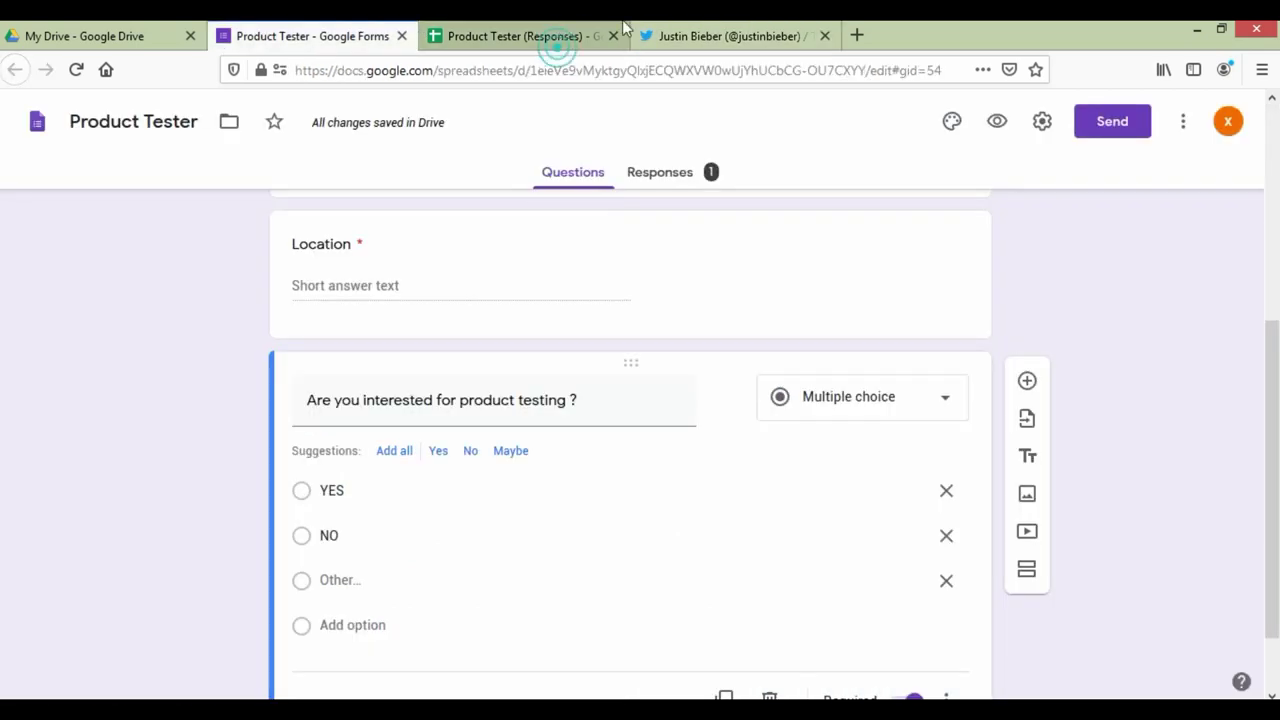
Step: Return to the singer's Twitter profile and scroll through it
{"action": "left_click", "coordinate": [700, 38]}
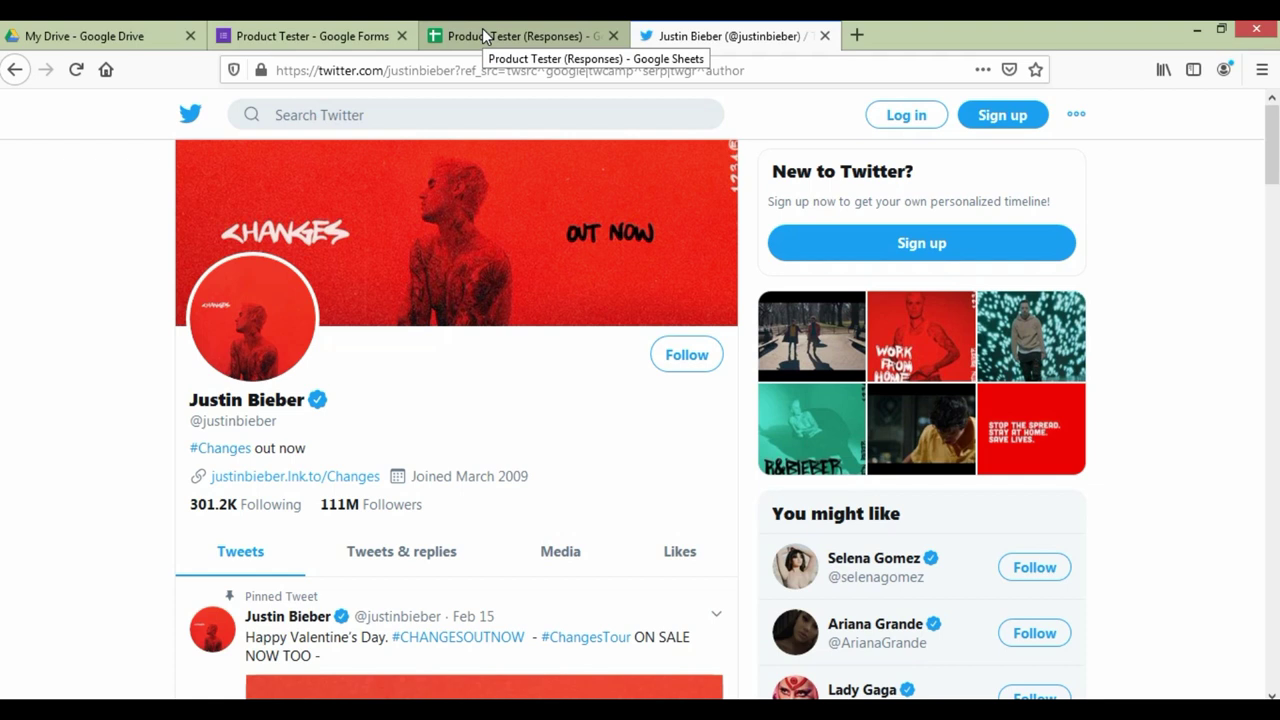
{"action": "scroll", "coordinate": [540, 514], "scroll_direction": "down", "scroll_amount": 3}
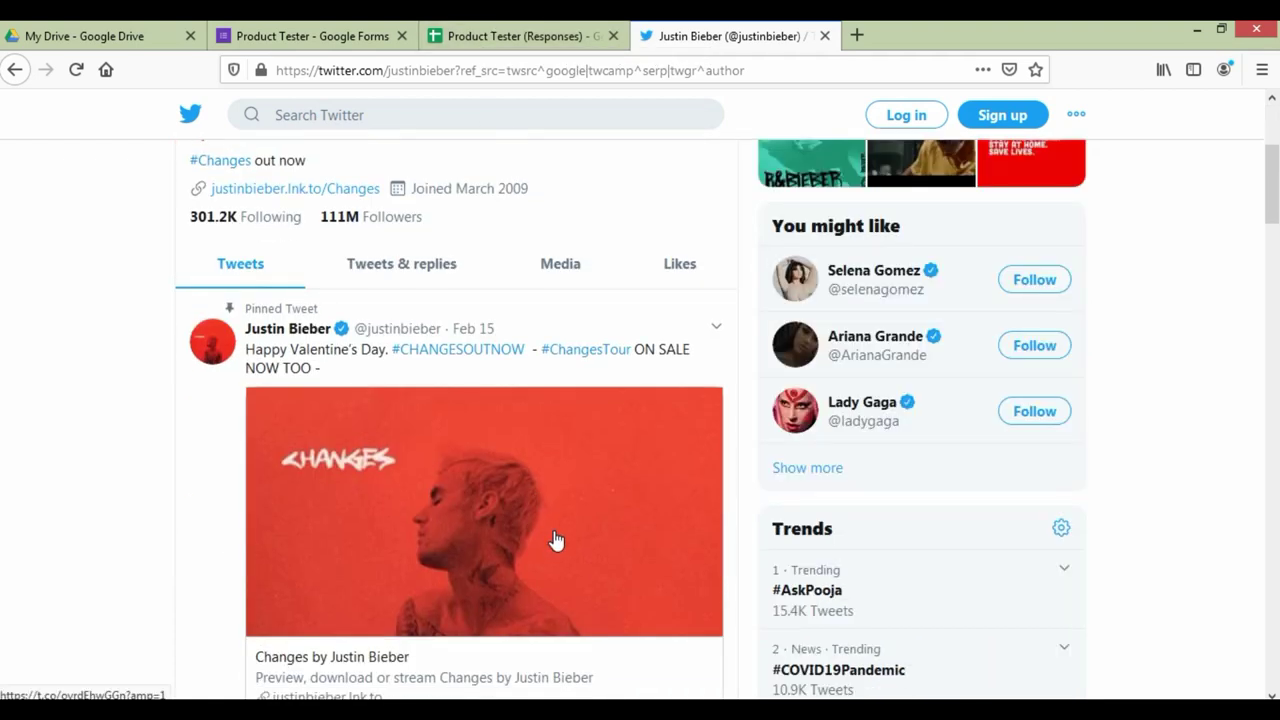
{"action": "scroll", "coordinate": [557, 540], "scroll_direction": "up", "scroll_amount": 3}
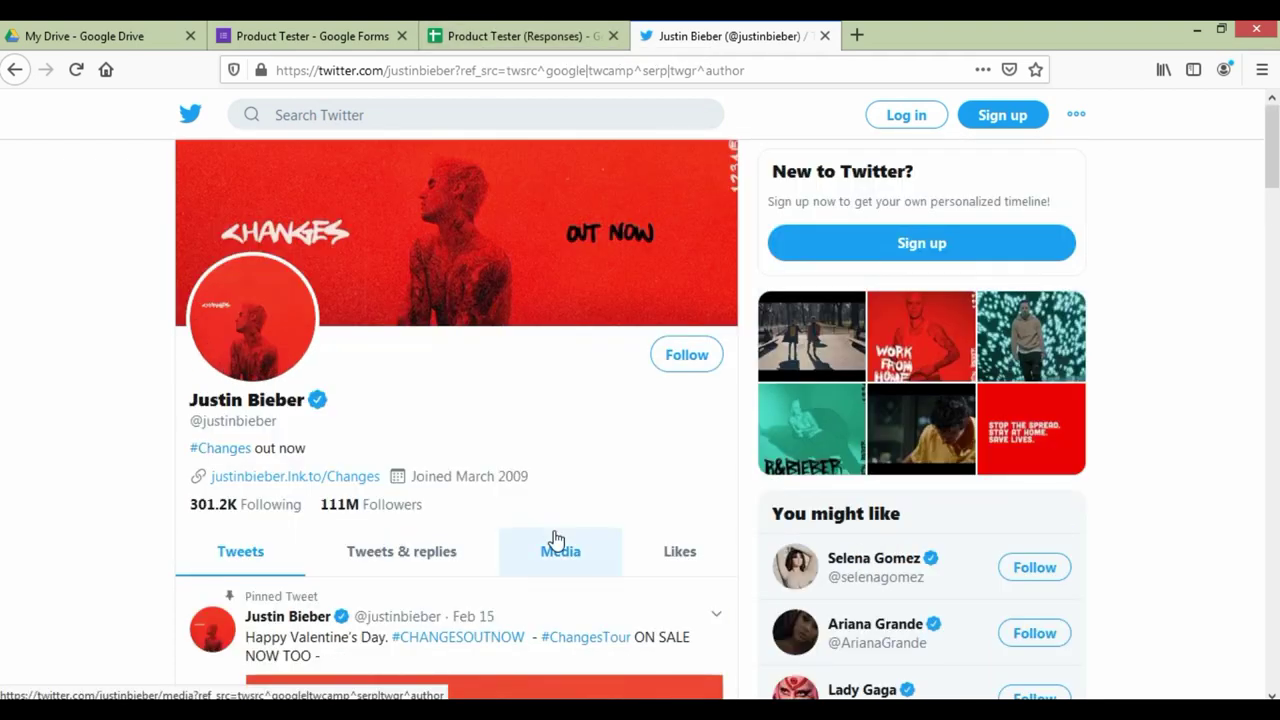
{"action": "scroll", "coordinate": [476, 428], "scroll_direction": "down", "scroll_amount": 1}
{"action": "scroll", "coordinate": [478, 430], "scroll_direction": "down", "scroll_amount": 1}
{"action": "scroll", "coordinate": [480, 437], "scroll_direction": "up", "scroll_amount": 2}
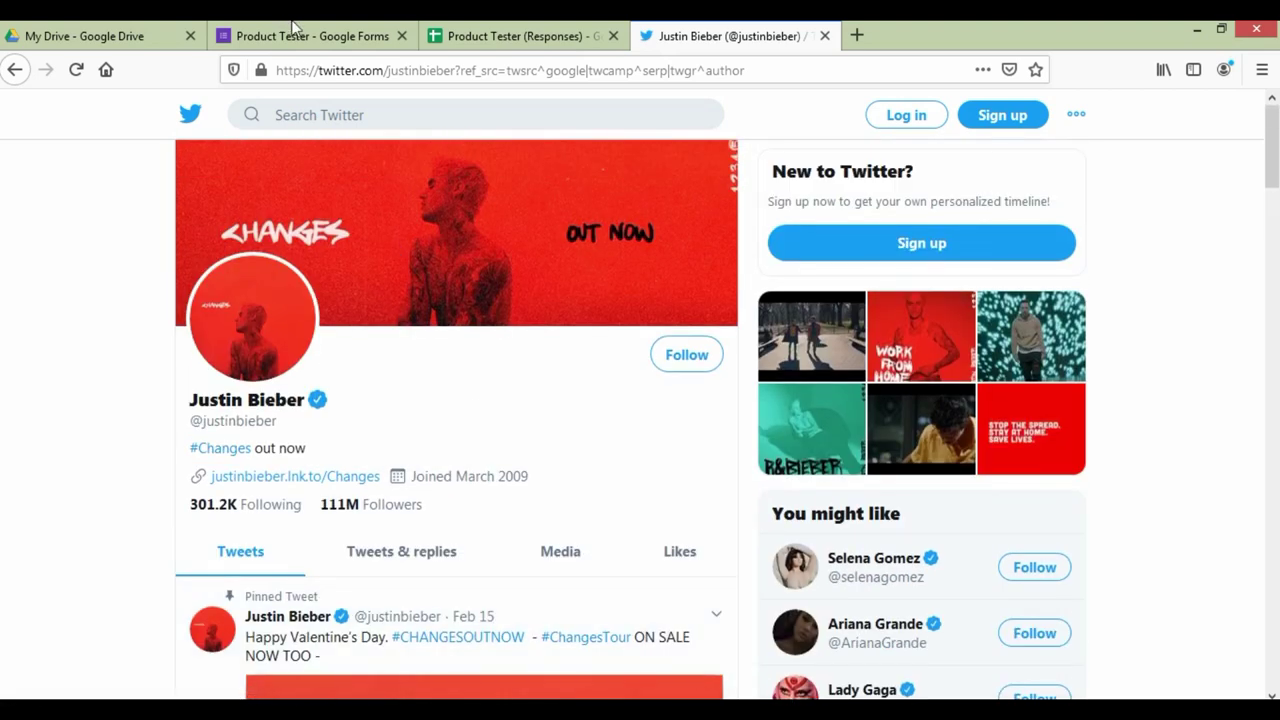
Step: Check the form and responses sheet, then scroll the Twitter profile again
{"action": "left_click", "coordinate": [330, 35]}
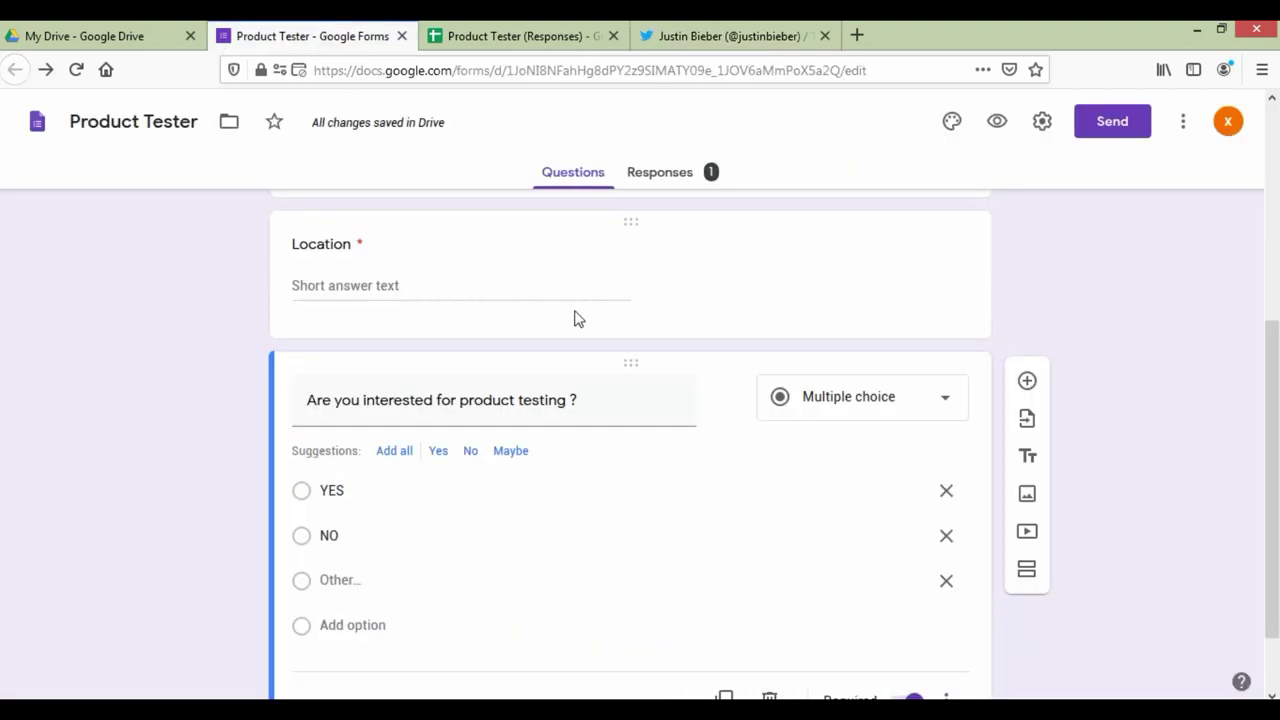
{"action": "left_click", "coordinate": [488, 30]}
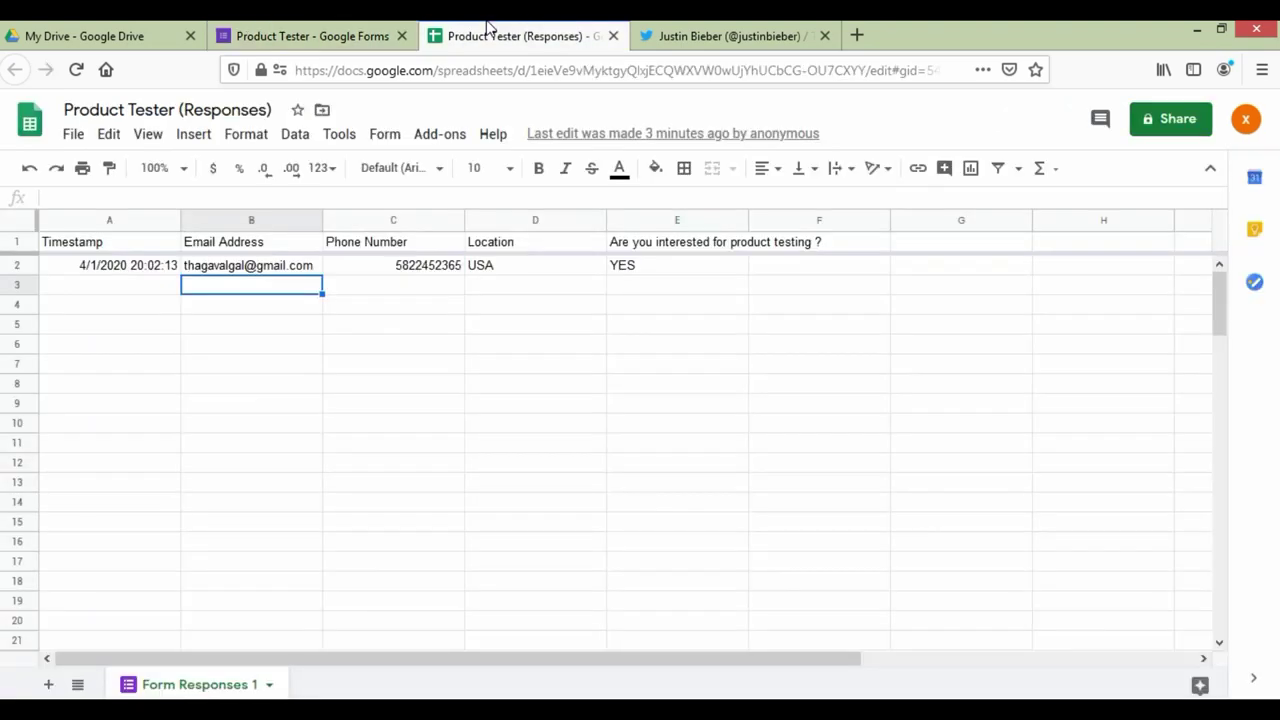
{"action": "left_click", "coordinate": [690, 30]}
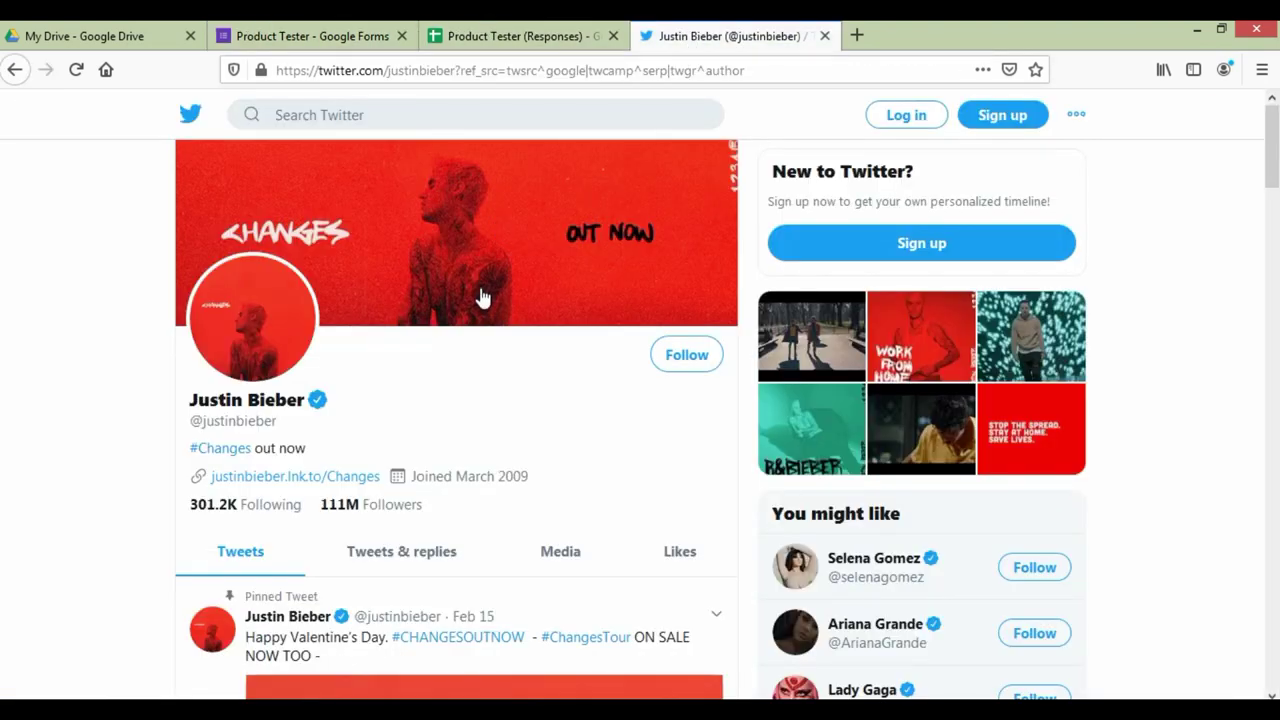
{"action": "scroll", "coordinate": [481, 297], "scroll_direction": "down", "scroll_amount": 5}
{"action": "scroll", "coordinate": [570, 370], "scroll_direction": "up", "scroll_amount": 3}
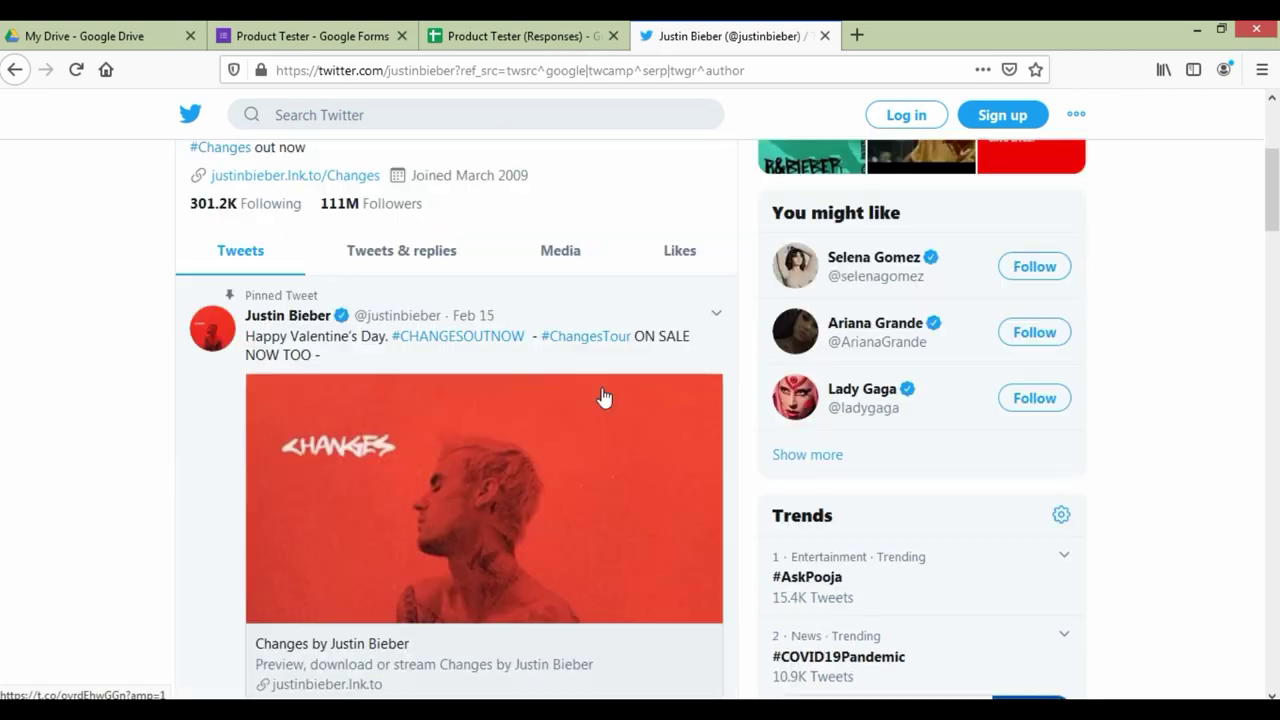
{"action": "scroll", "coordinate": [604, 398], "scroll_direction": "up", "scroll_amount": 3}
Step: Flick between the form editor, responses sheet and Twitter profile, ending on Twitter
{"action": "left_click", "coordinate": [284, 30]}
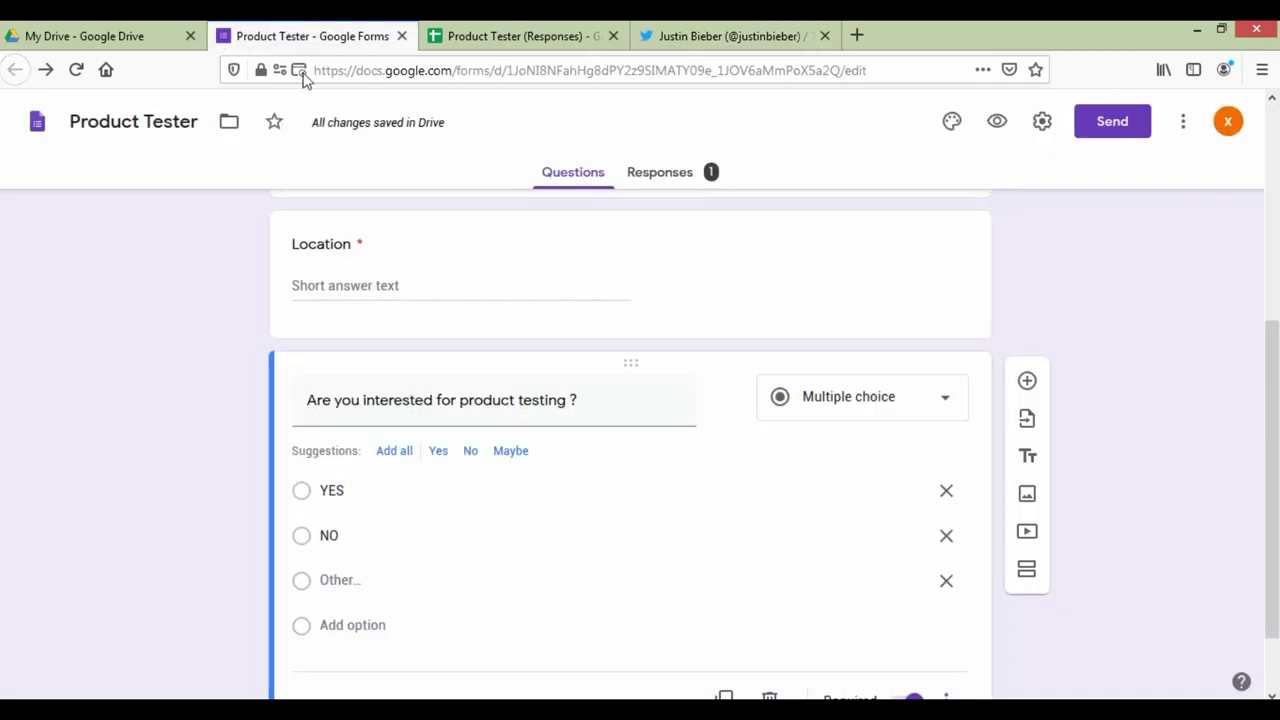
{"action": "left_click", "coordinate": [528, 32]}
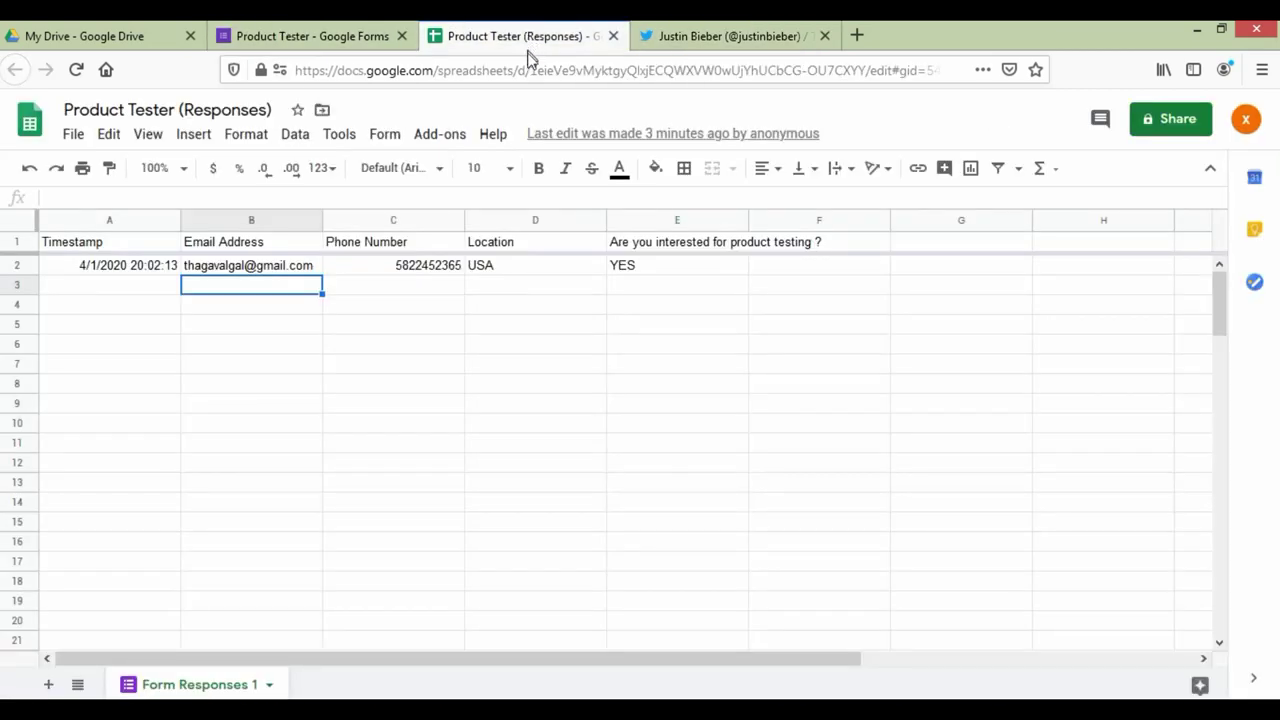
{"action": "left_click", "coordinate": [675, 41]}
{"action": "left_click", "coordinate": [529, 36]}
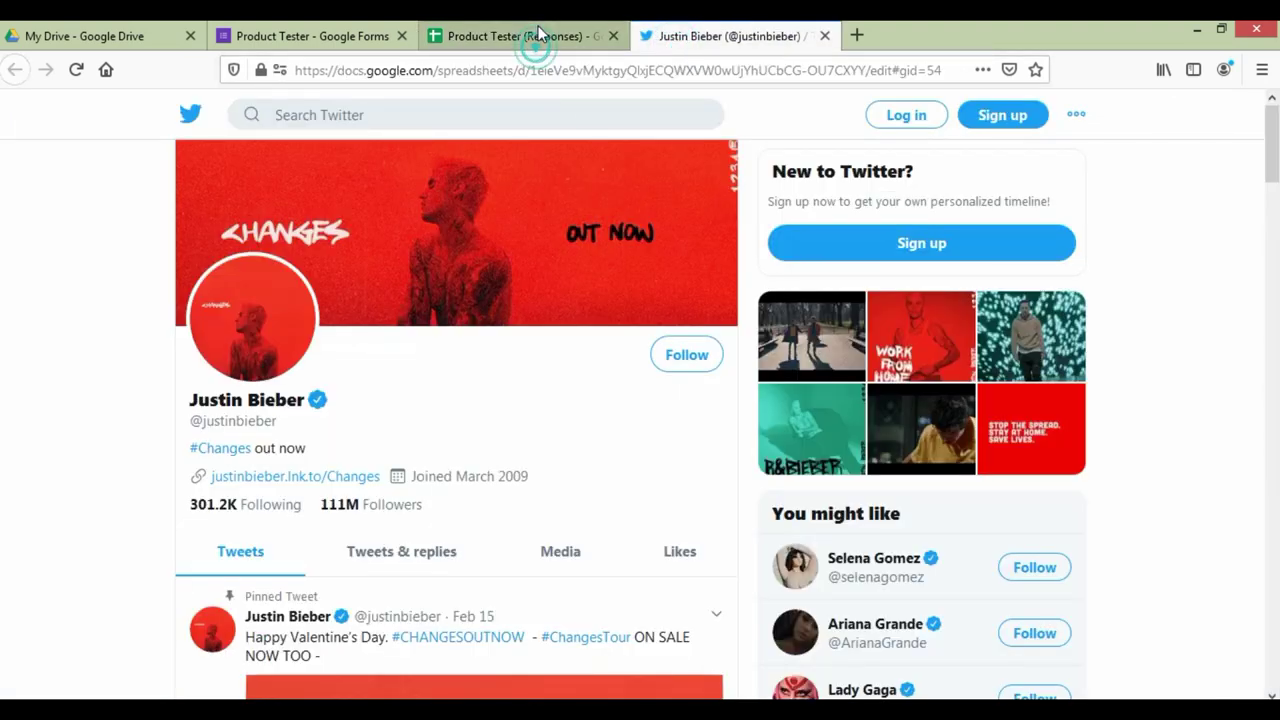
{"action": "left_click", "coordinate": [688, 36]}
Step: Close the Twitter tab and return to the top of the Product Tester form editor
{"action": "left_click", "coordinate": [825, 36]}
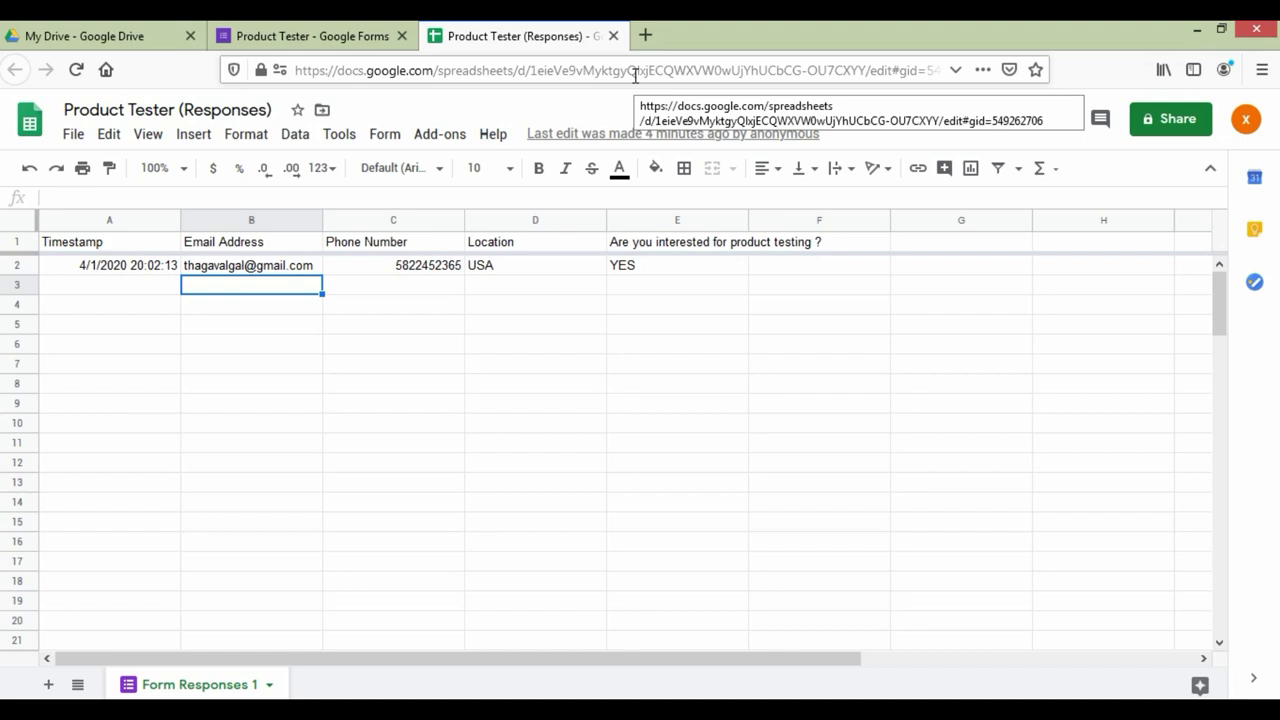
{"action": "left_click", "coordinate": [140, 36]}
{"action": "left_click", "coordinate": [280, 34]}
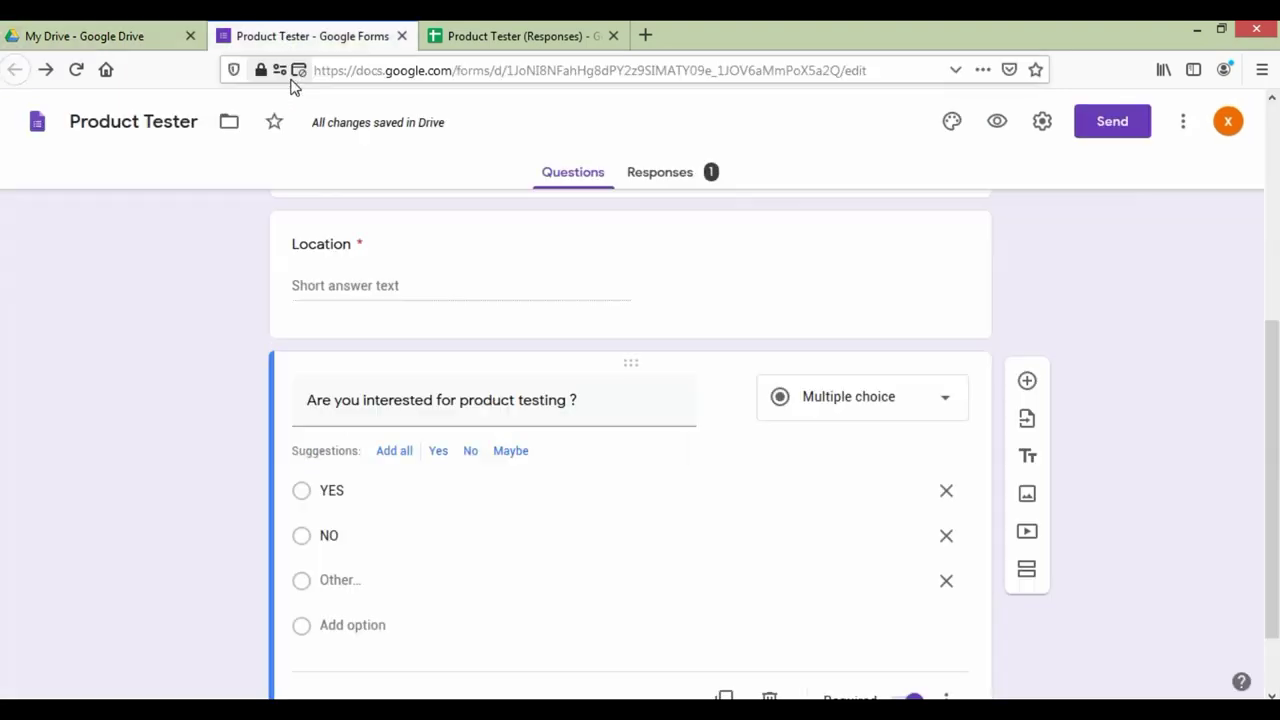
{"action": "scroll", "coordinate": [437, 516], "scroll_direction": "up", "scroll_amount": 5}
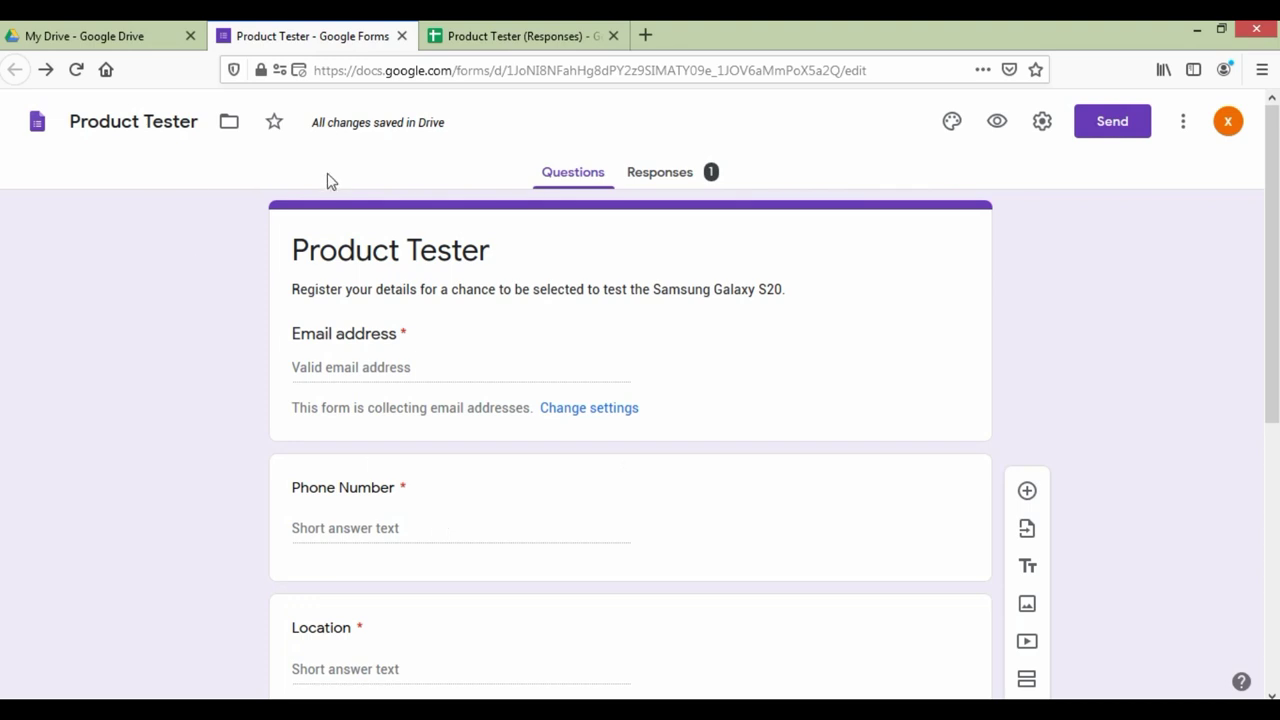
{"action": "left_click", "coordinate": [97, 30]}
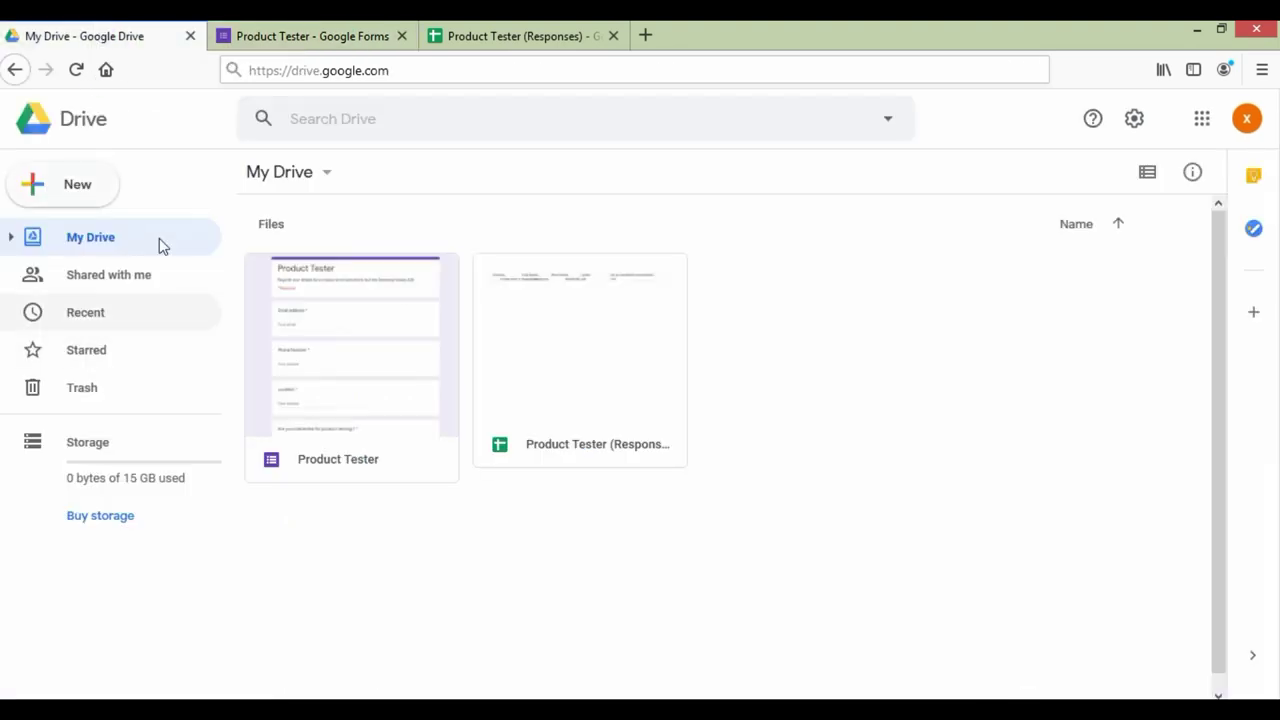
{"action": "left_click", "coordinate": [100, 200]}
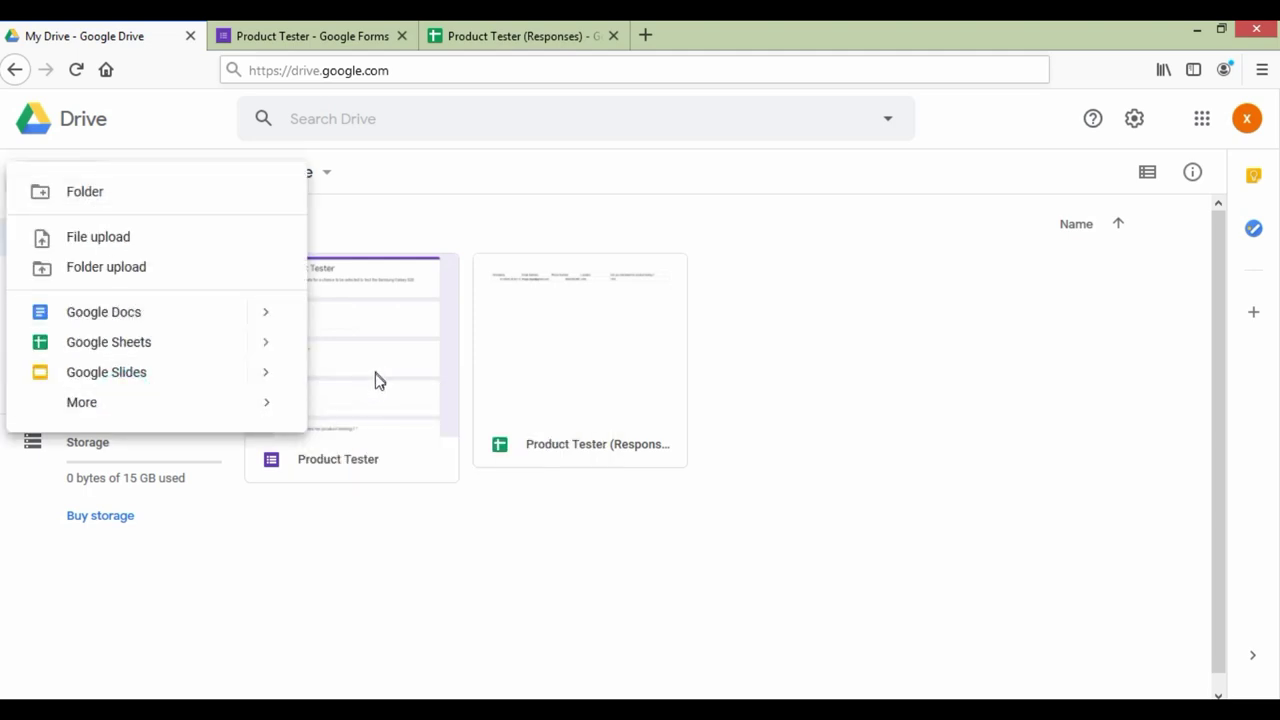
{"action": "left_click", "coordinate": [252, 401]}
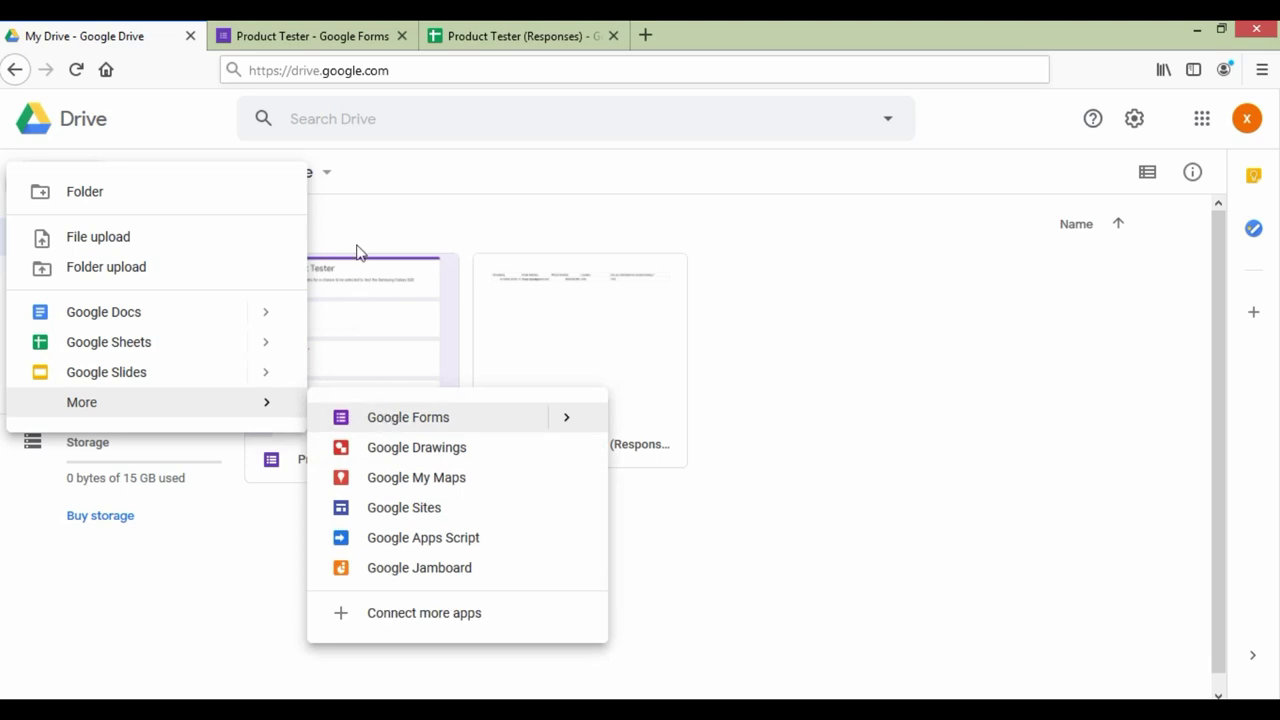
{"action": "left_click", "coordinate": [314, 37]}
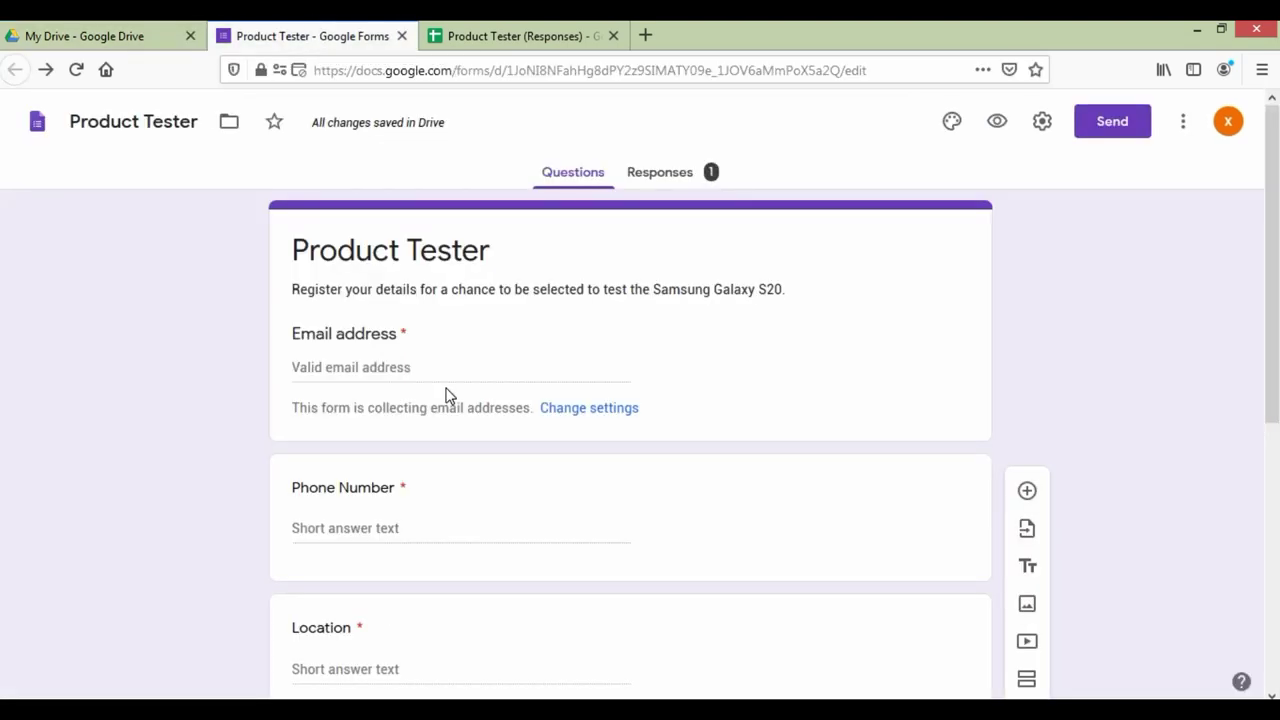
{"action": "left_click", "coordinate": [485, 42]}
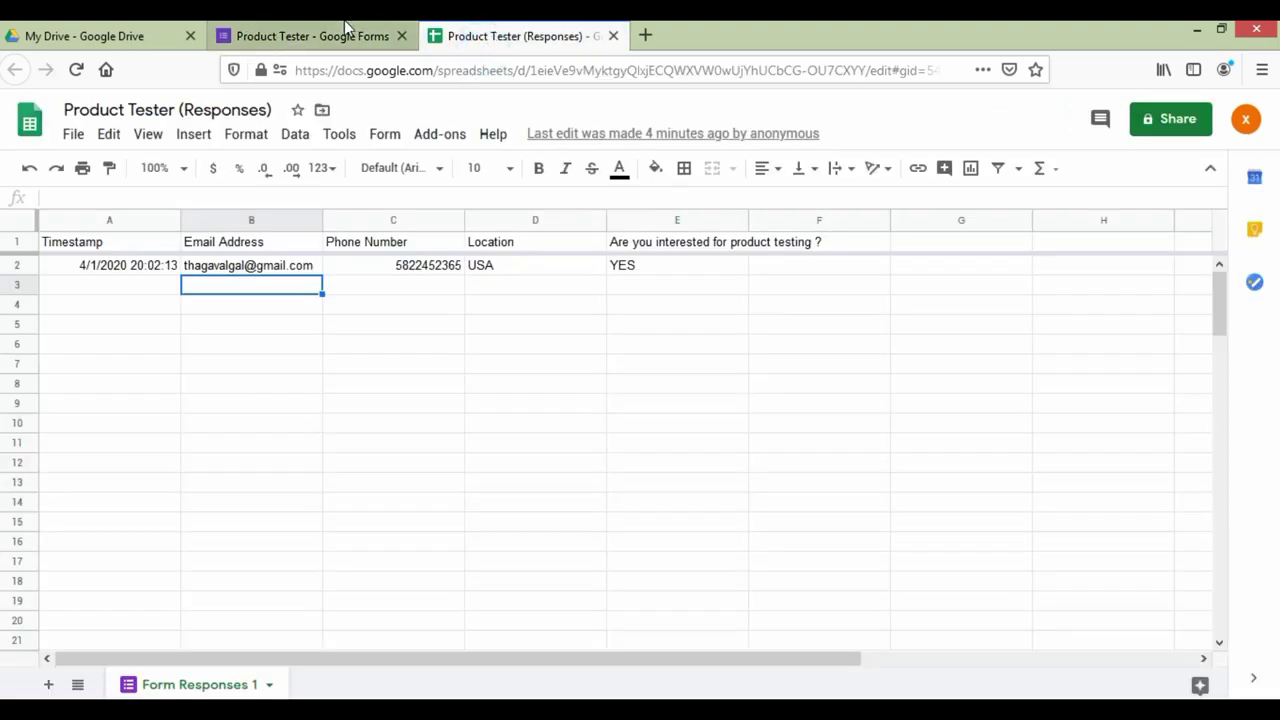
{"action": "left_click", "coordinate": [349, 36]}
{"action": "left_click", "coordinate": [106, 33]}
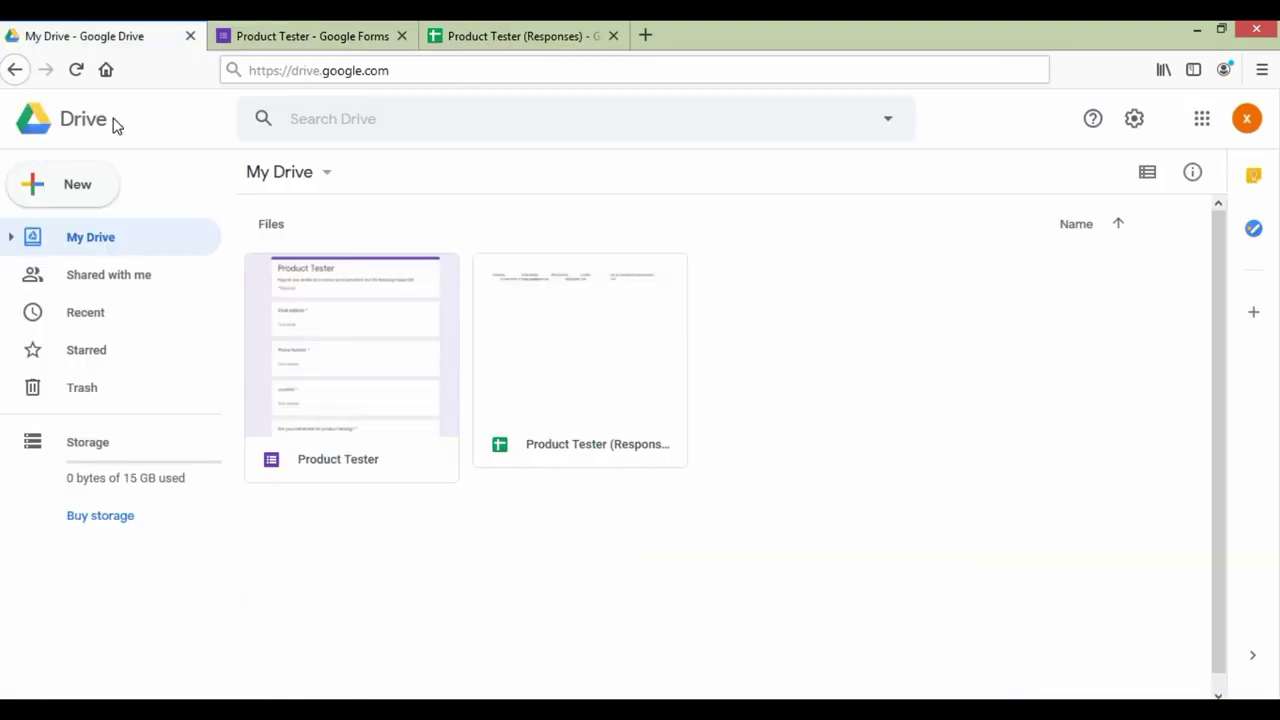
{"action": "left_click", "coordinate": [298, 36]}
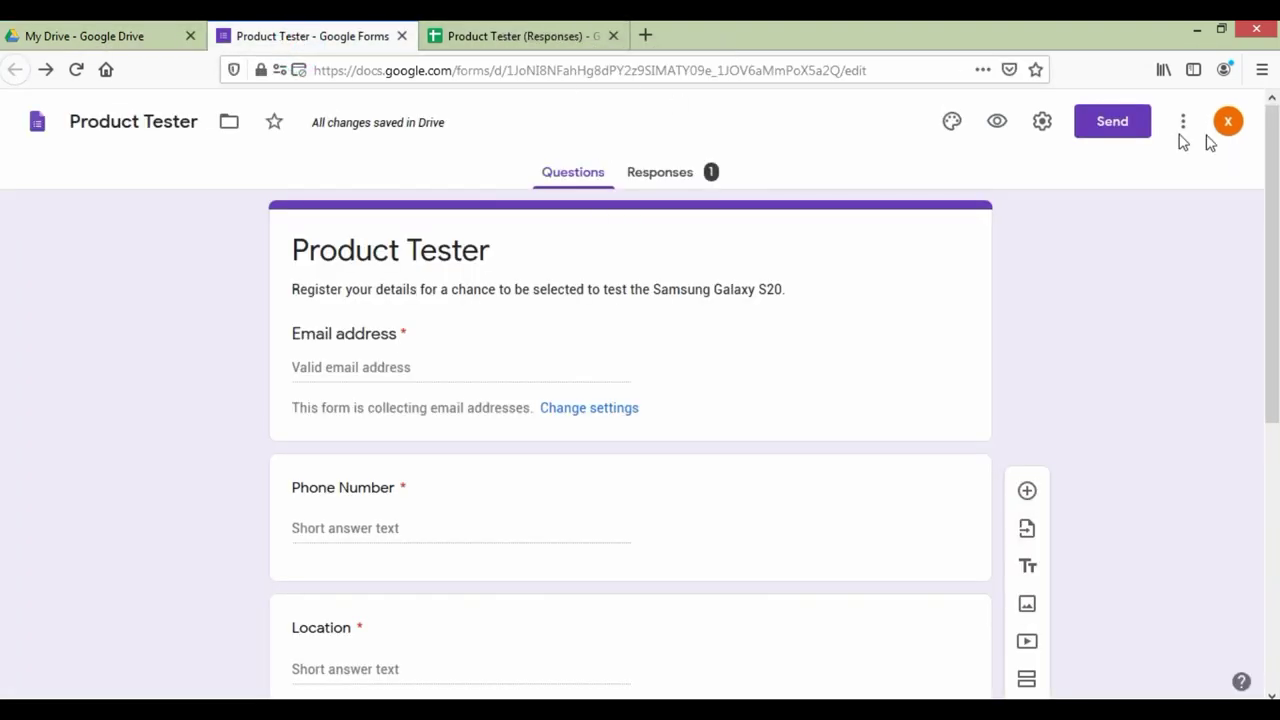
{"action": "left_click", "coordinate": [1042, 121]}
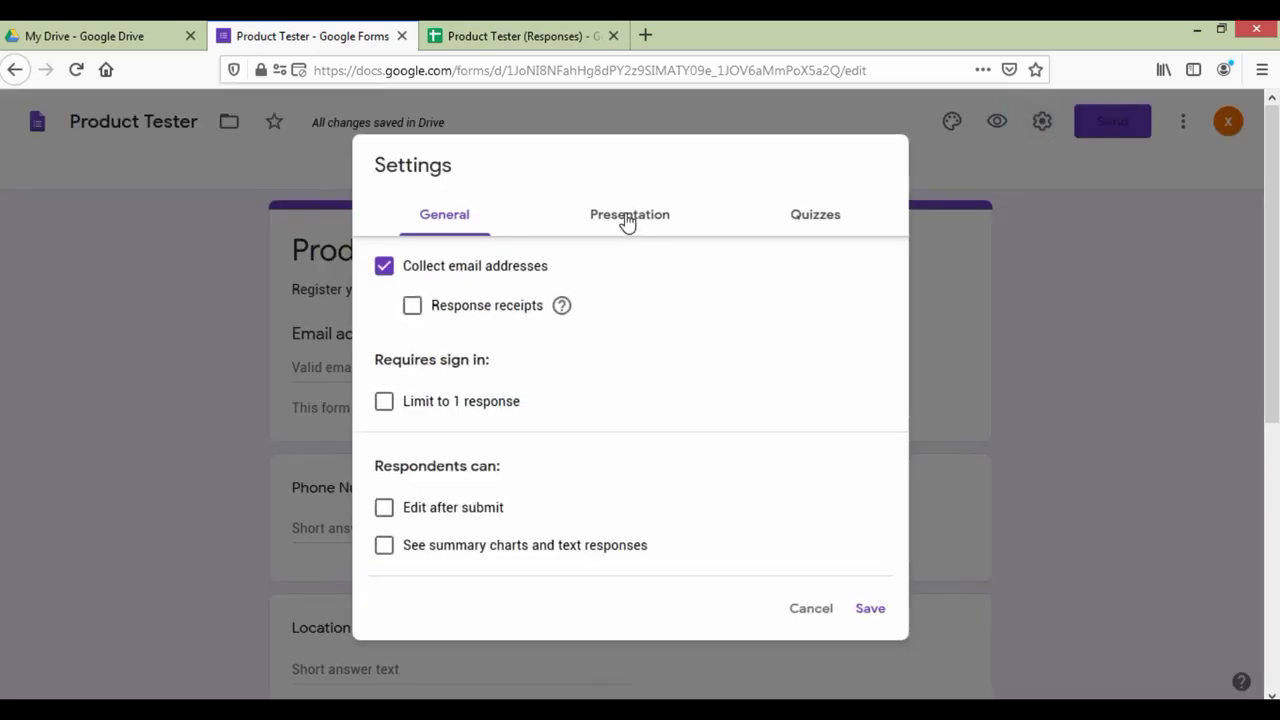
{"action": "left_click", "coordinate": [626, 216]}
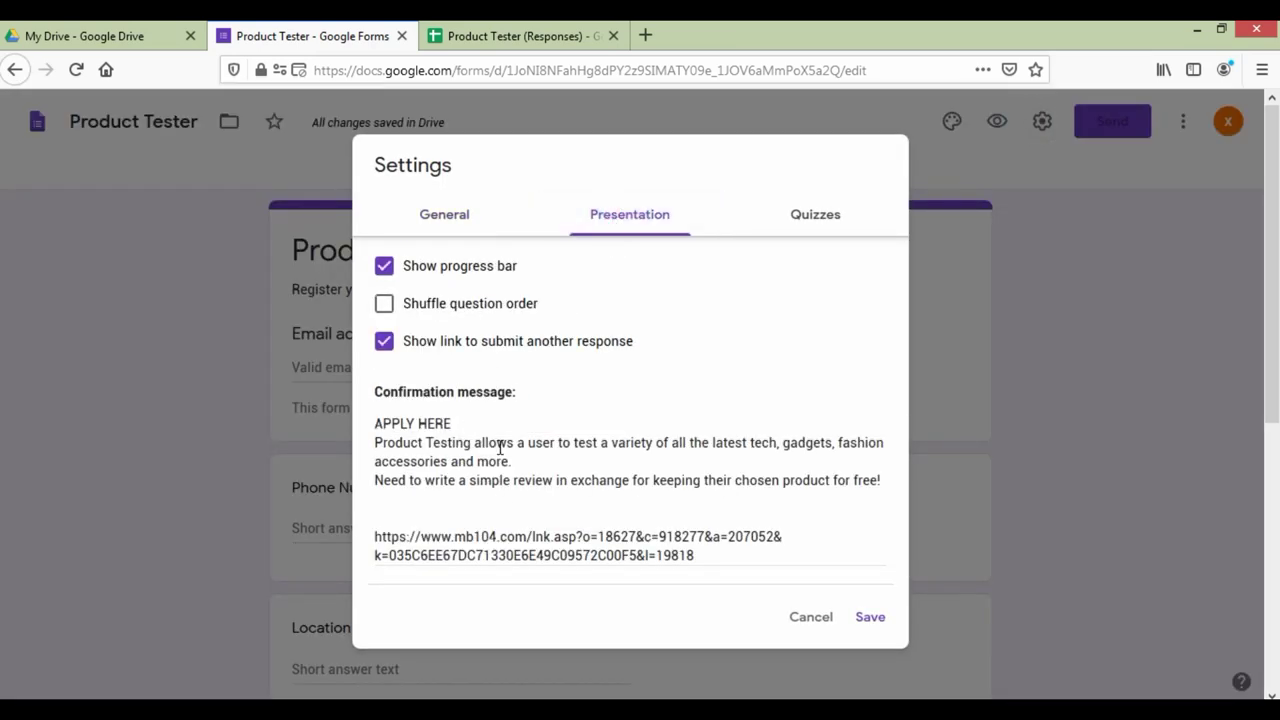
{"action": "left_click", "coordinate": [820, 620]}
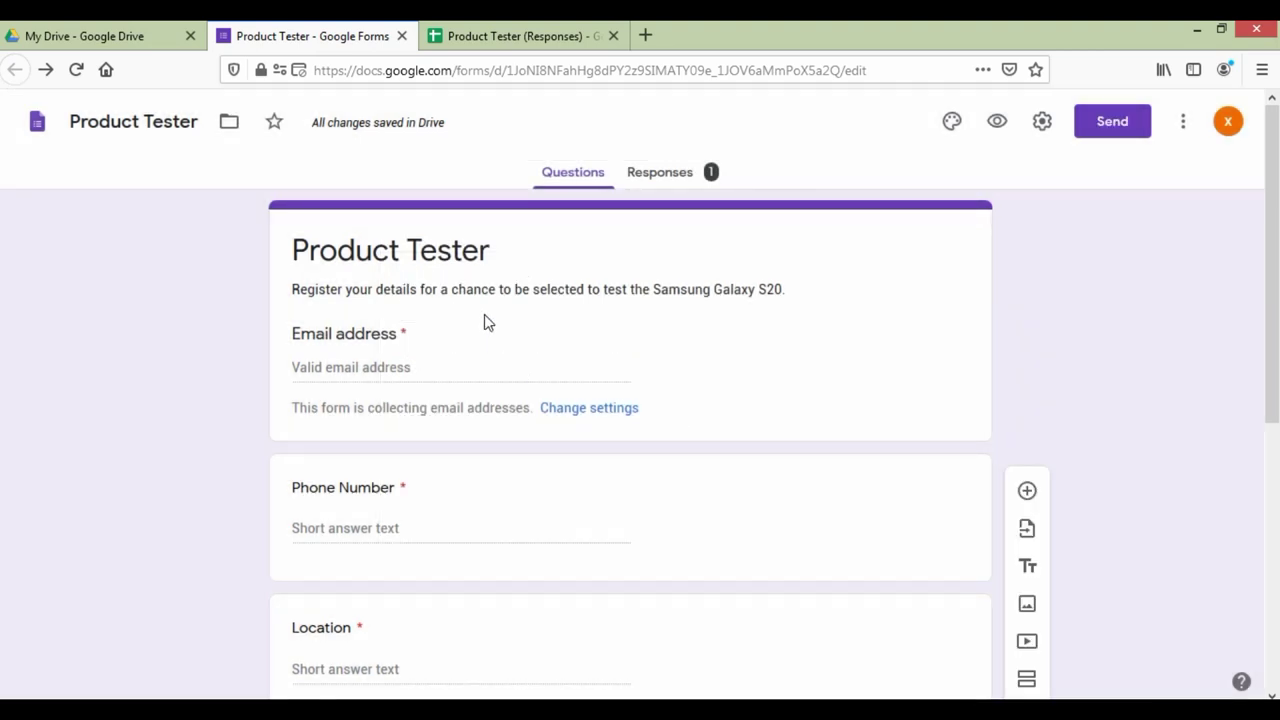
Step: After checking My Drive, close the Product Tester (Responses) spreadsheet tab
{"action": "left_click", "coordinate": [86, 33]}
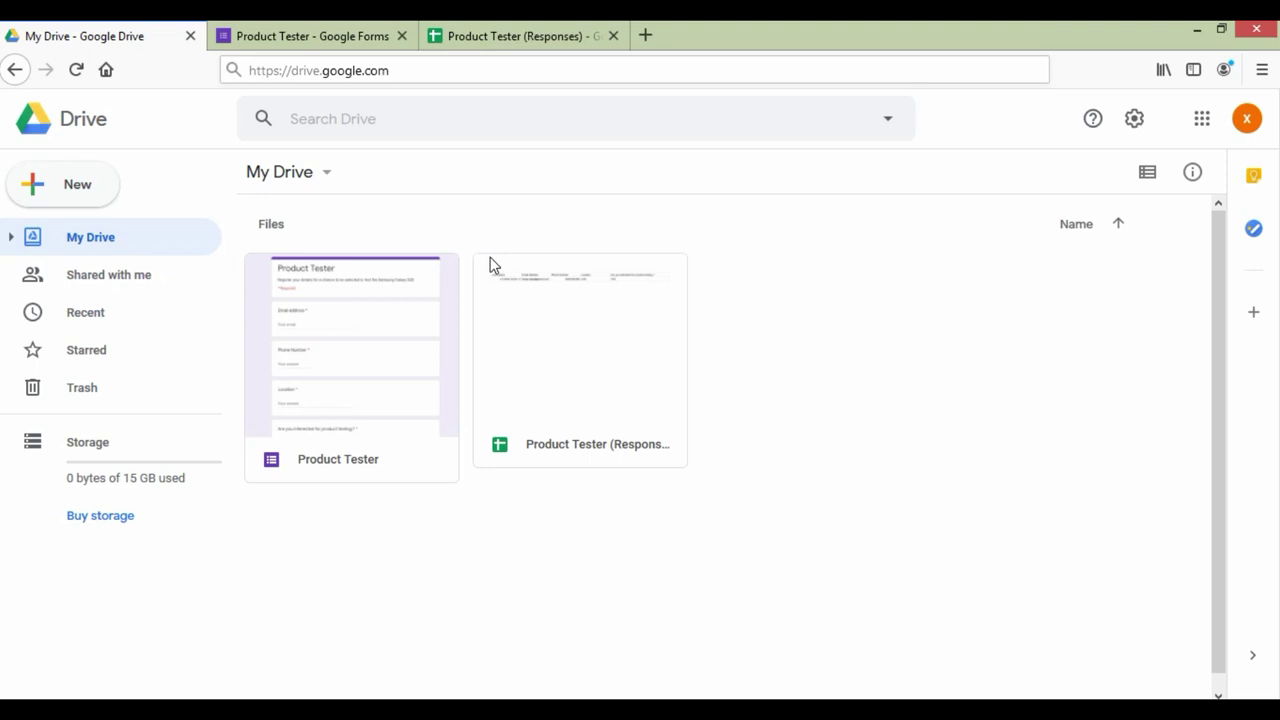
{"action": "left_click", "coordinate": [532, 39]}
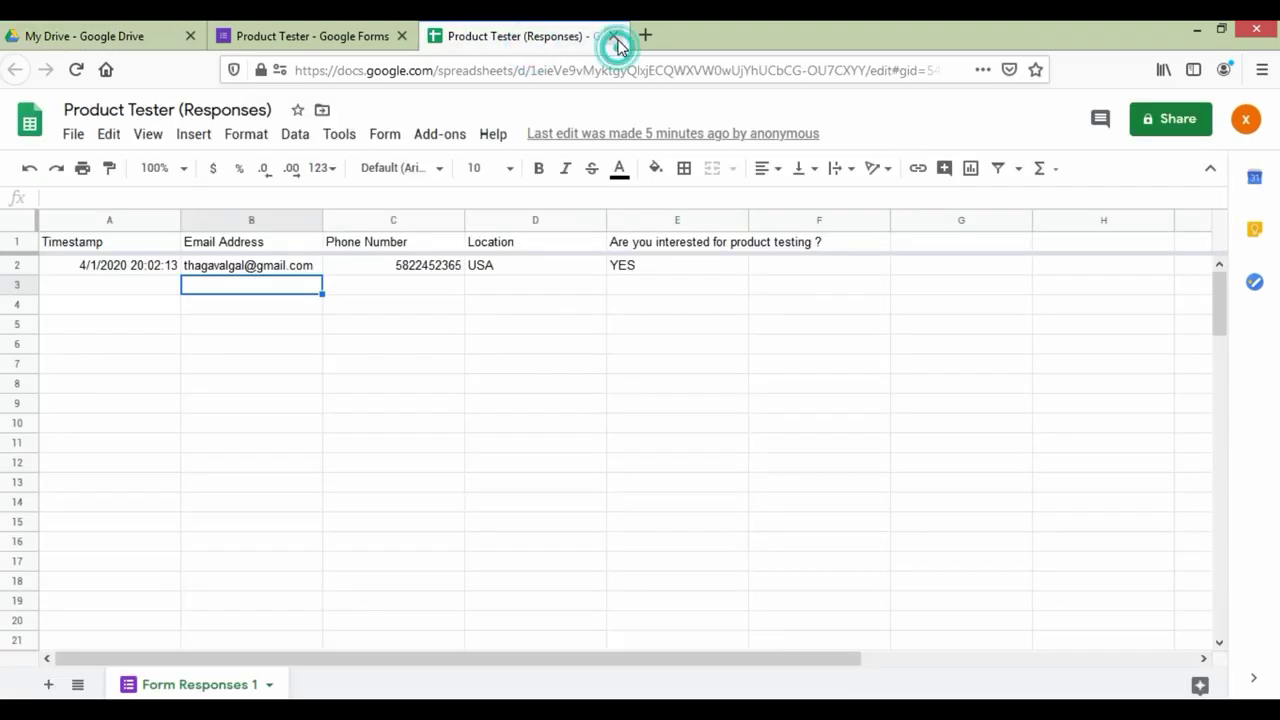
{"action": "left_click", "coordinate": [615, 37]}
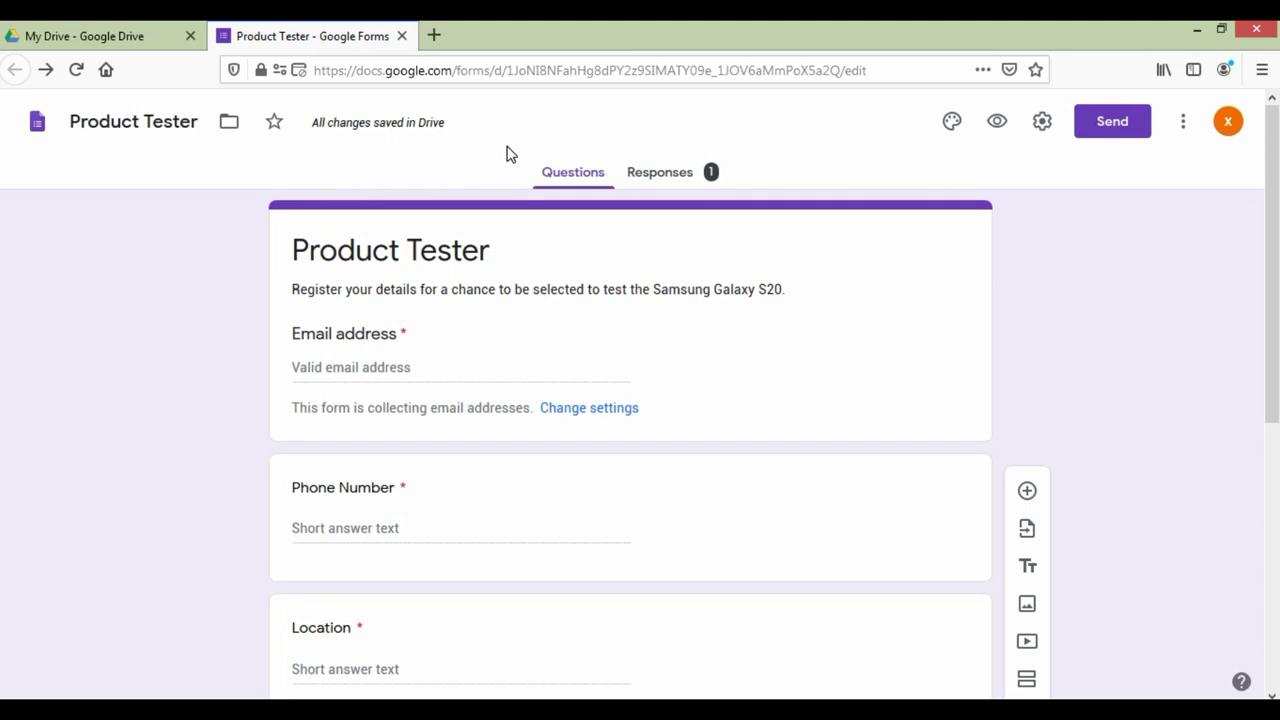